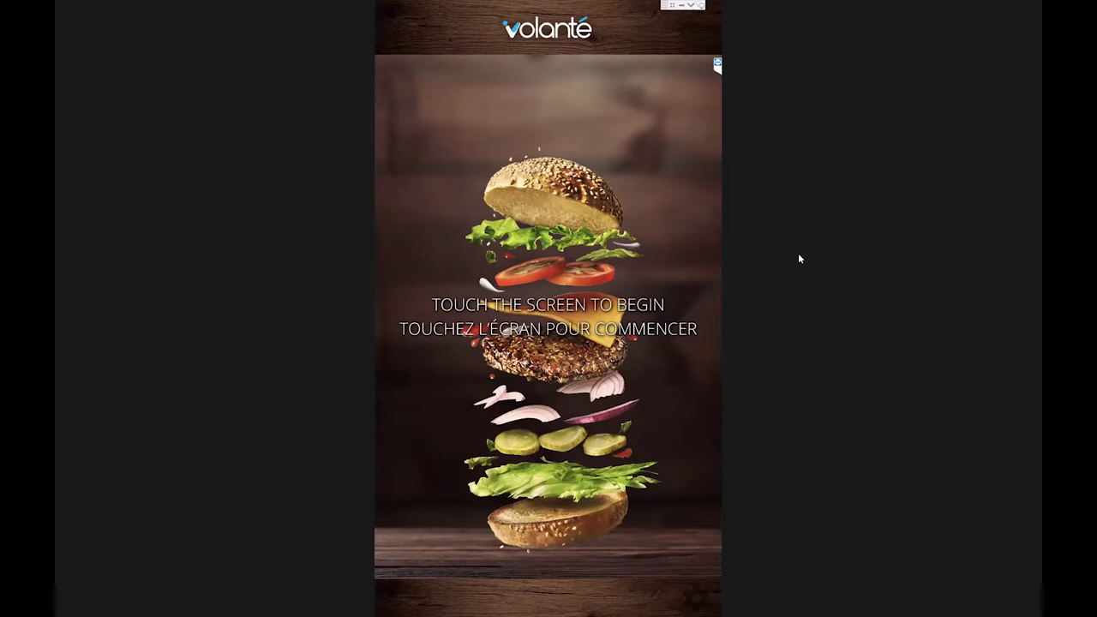
Start a kiosk order in English, leave the Alcohol category, and add a California Roll without the lunch combo upgrade
click(714, 250)
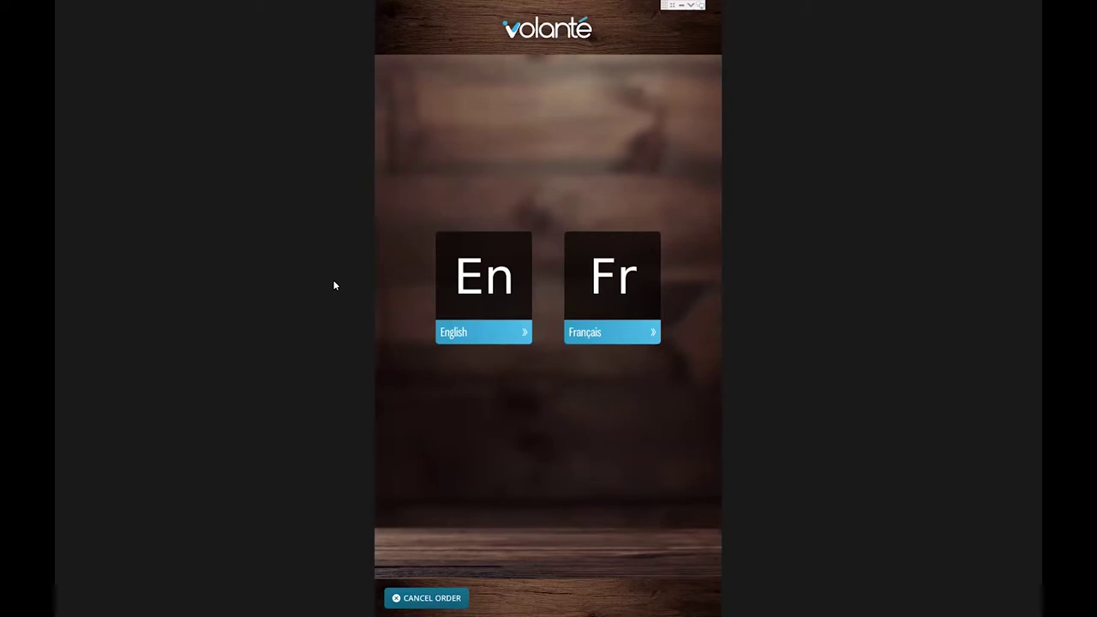
click(483, 287)
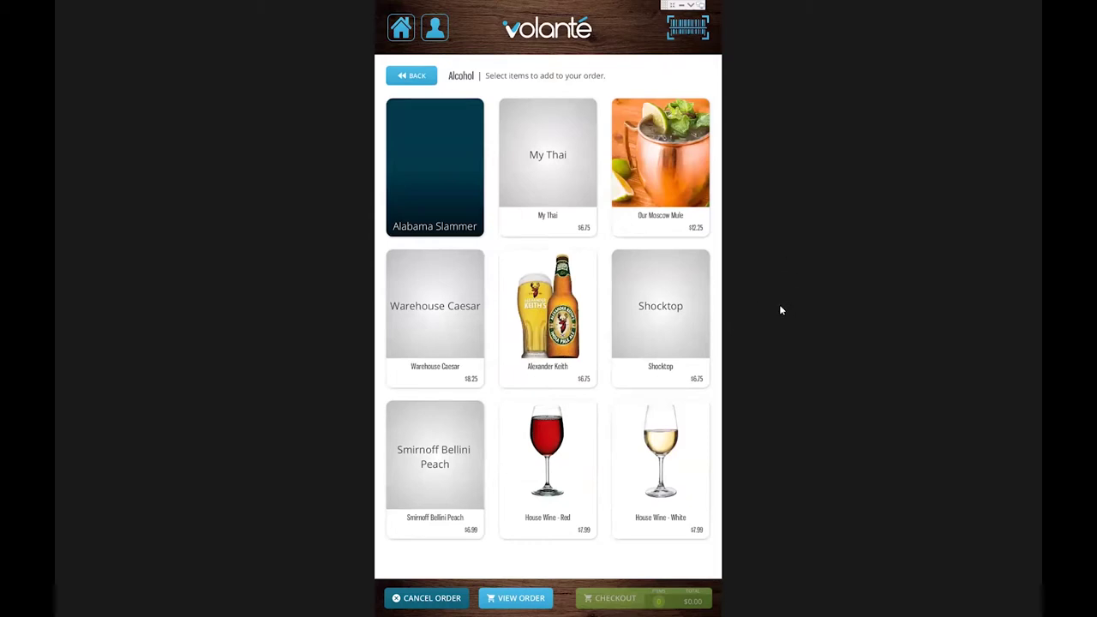
click(411, 76)
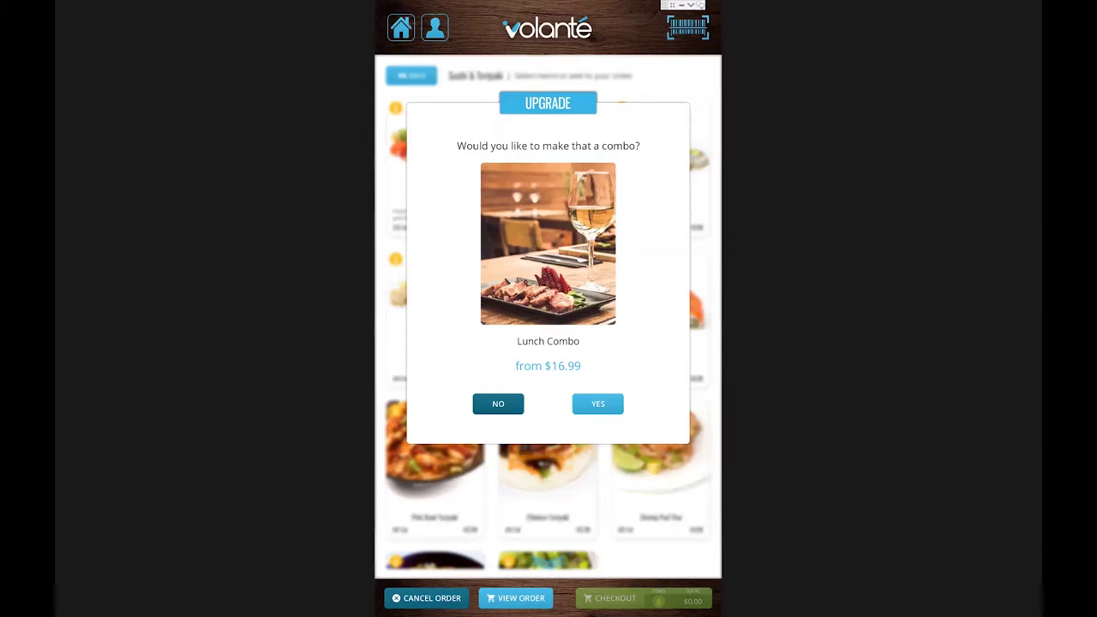
click(499, 404)
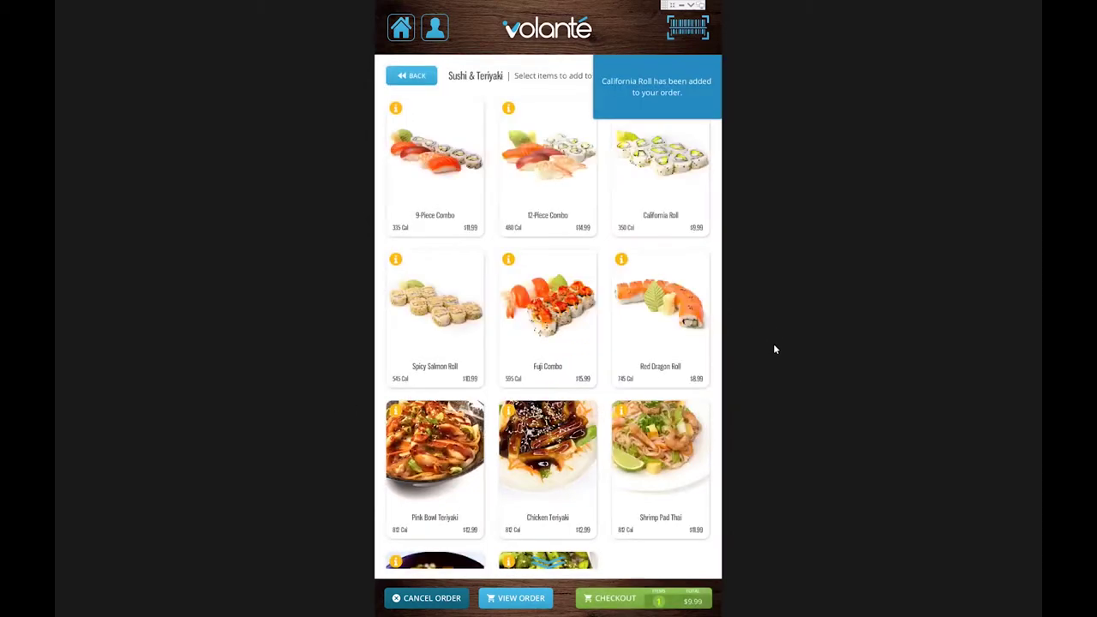
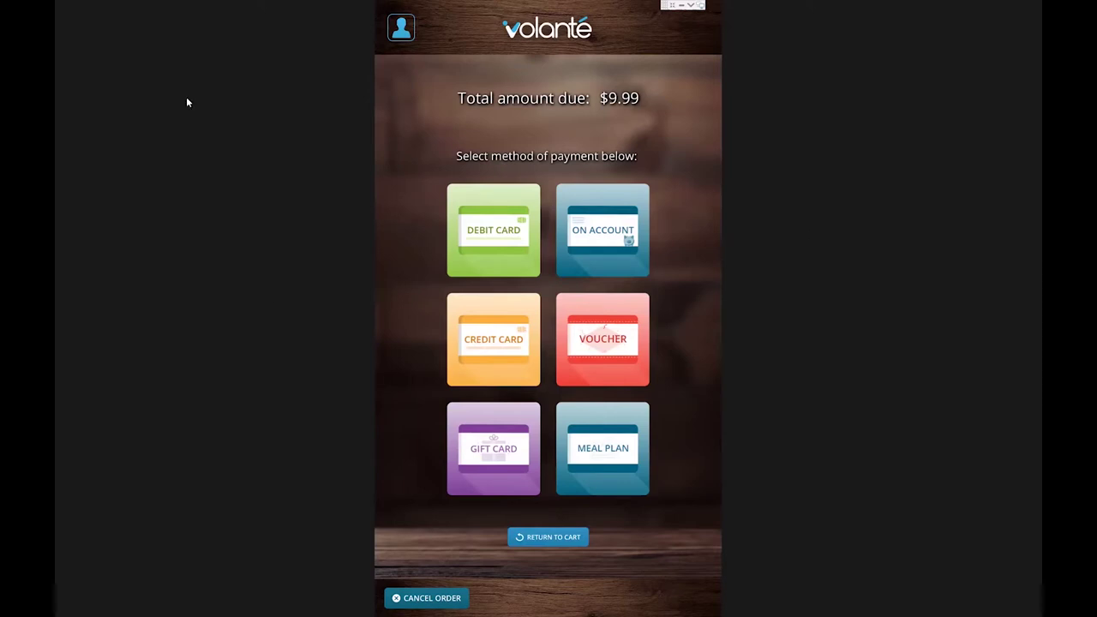
Check the customer's account balances on the payment screen and complete the order's receipt prompt using the prefilled e-mail
click(401, 28)
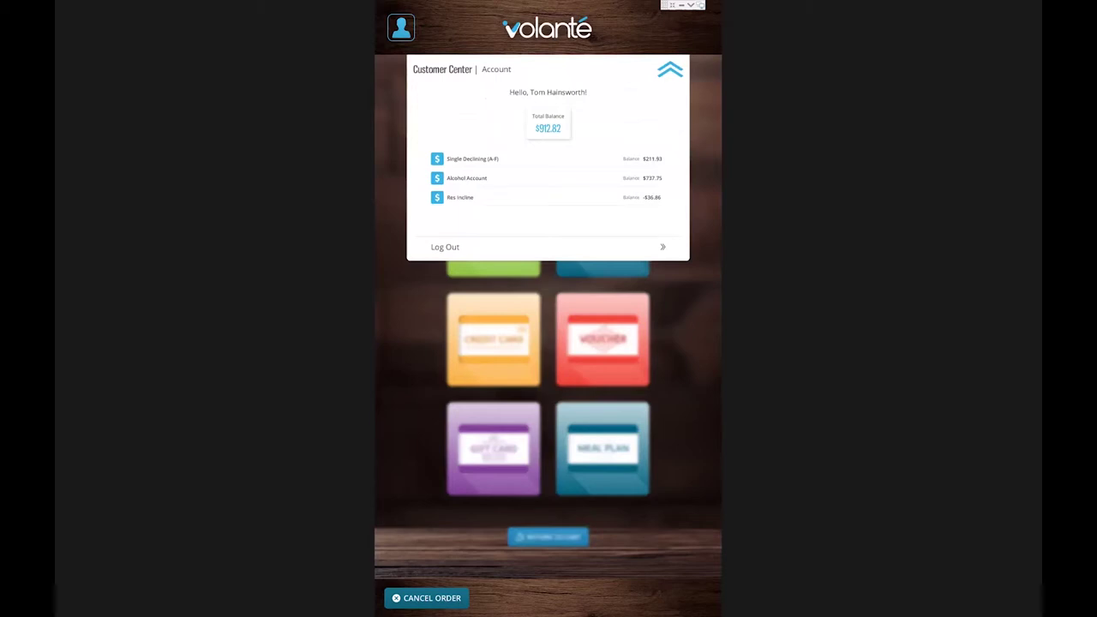
click(744, 72)
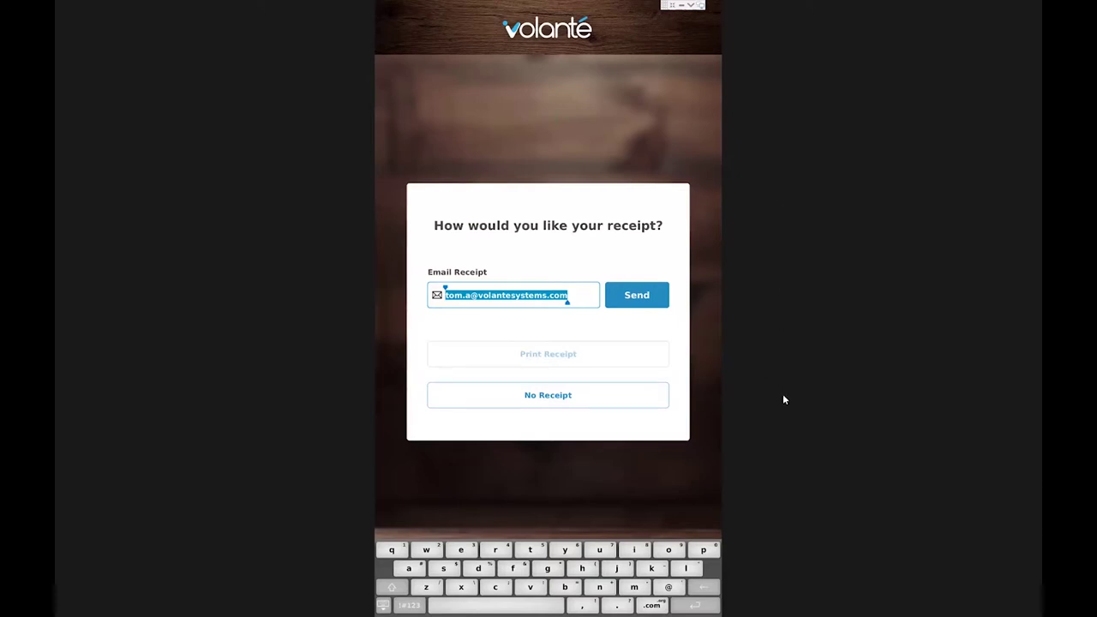
key(Return)
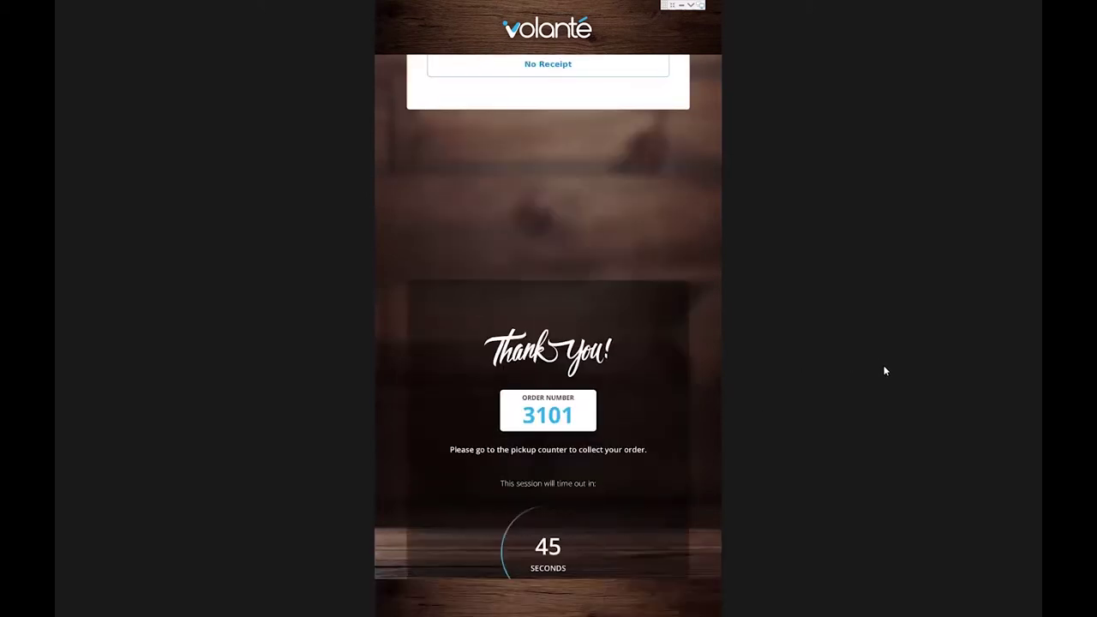
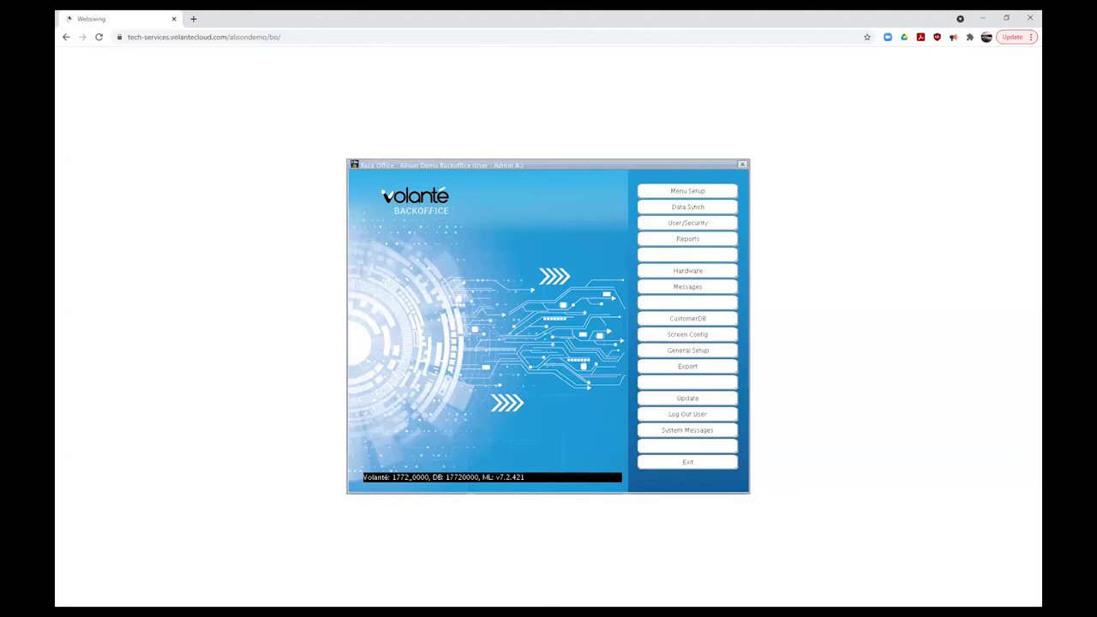
Open the back office menu setup and add a group named Snacks under the Kiosk menu
click(715, 191)
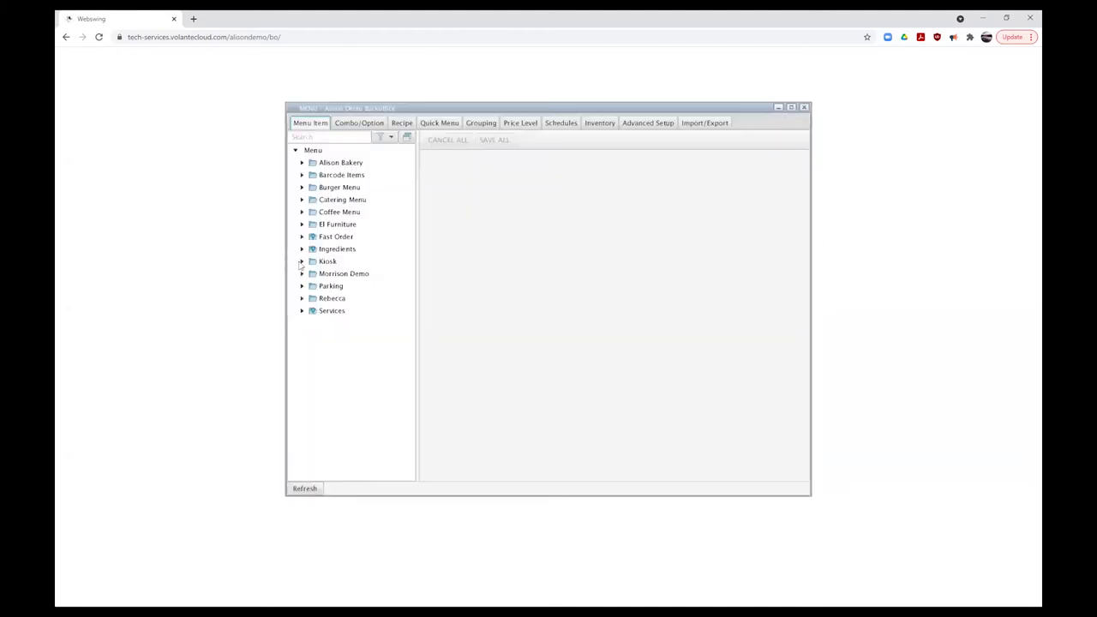
click(302, 261)
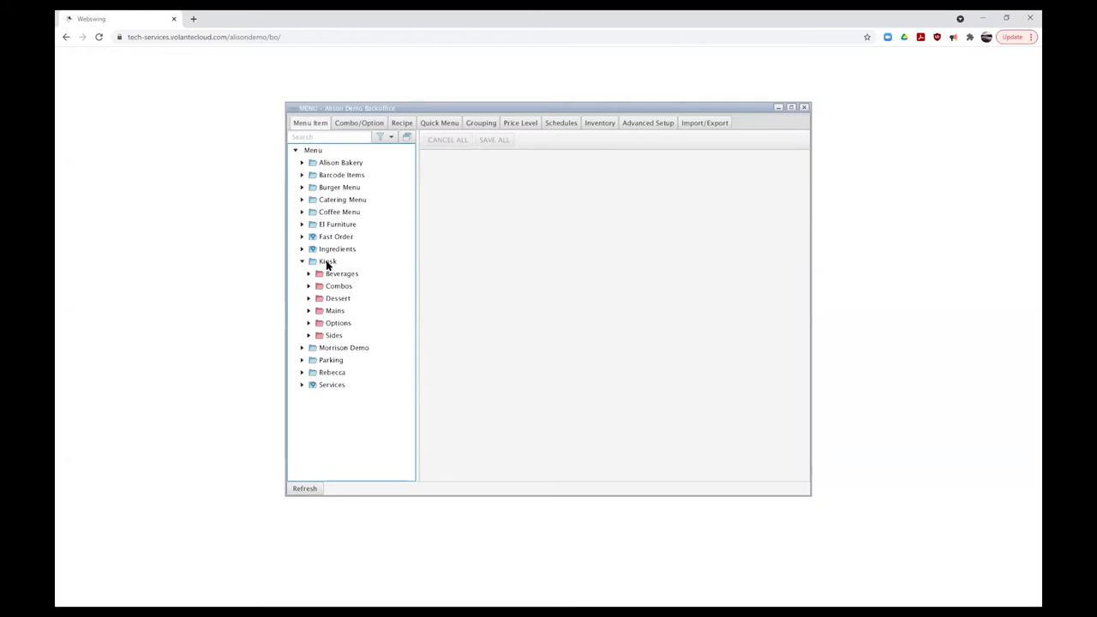
right_click(327, 265)
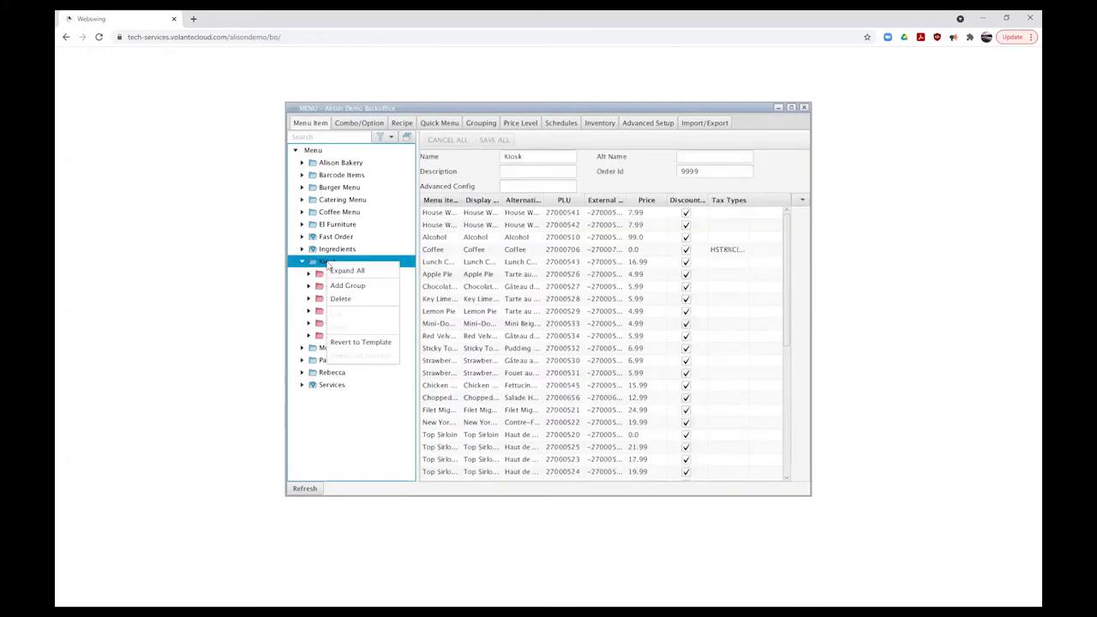
click(352, 285)
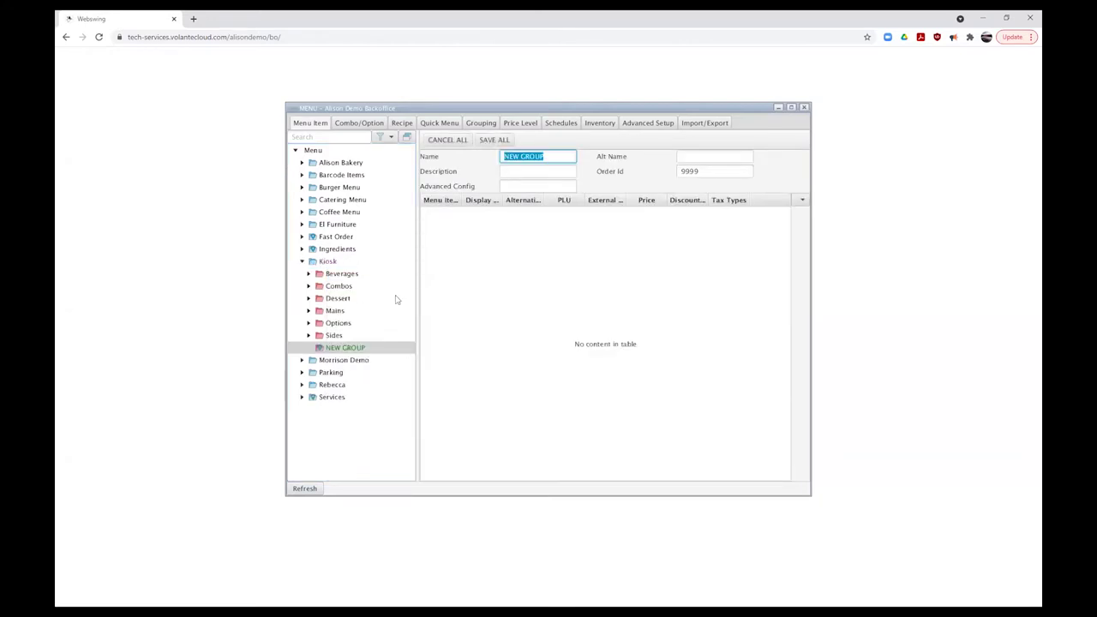
text(Snacks)
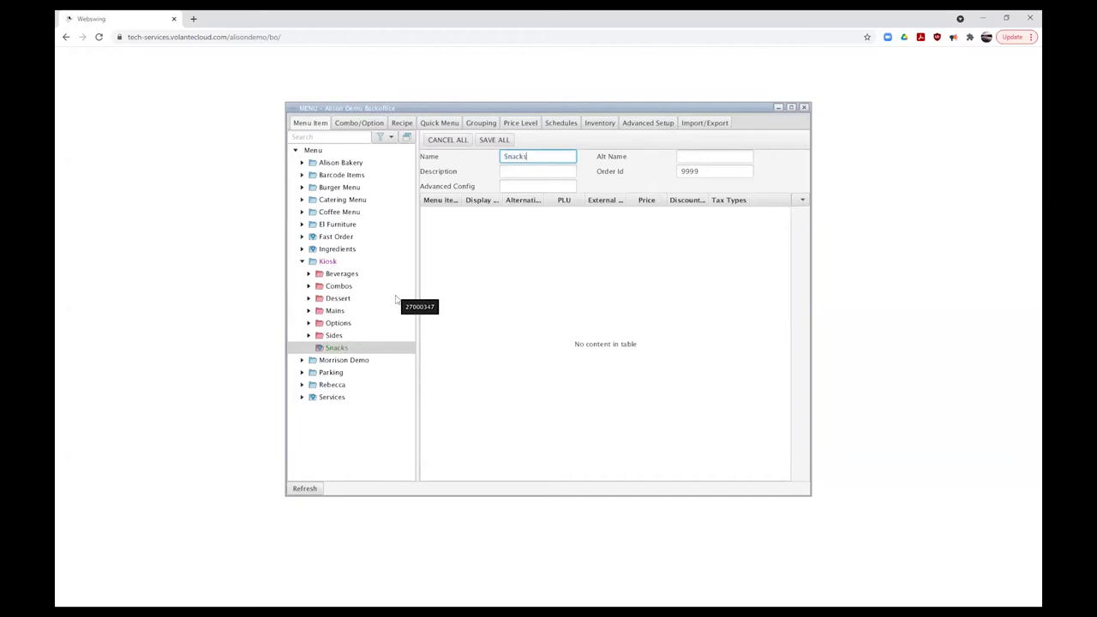
Add three categories named Chips, Chocolate and Candy to the Snacks group
right_click(335, 348)
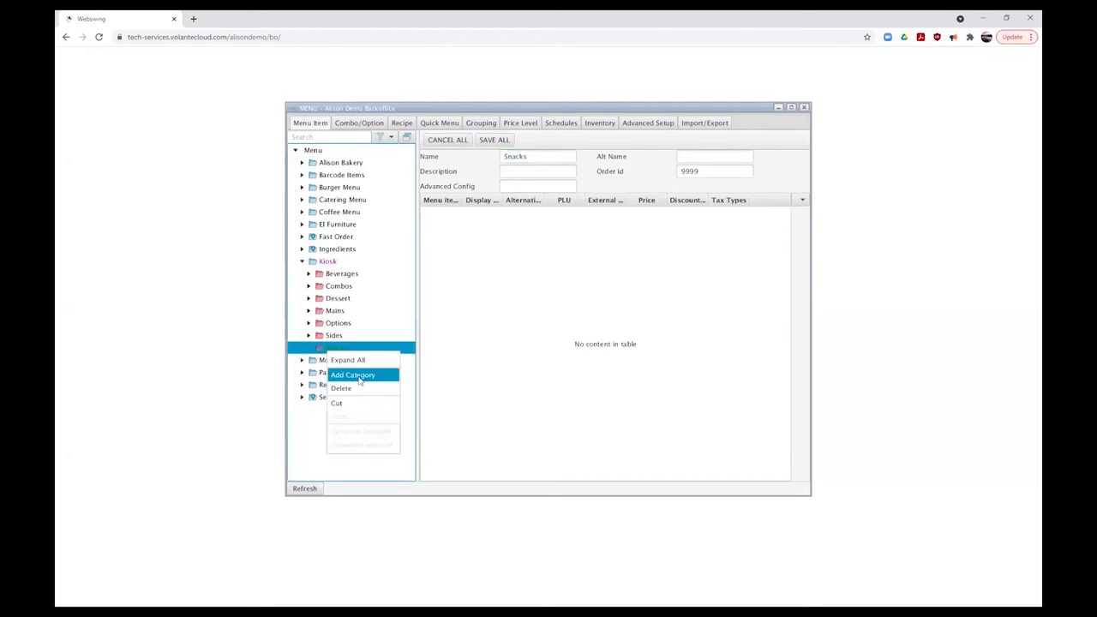
click(359, 377)
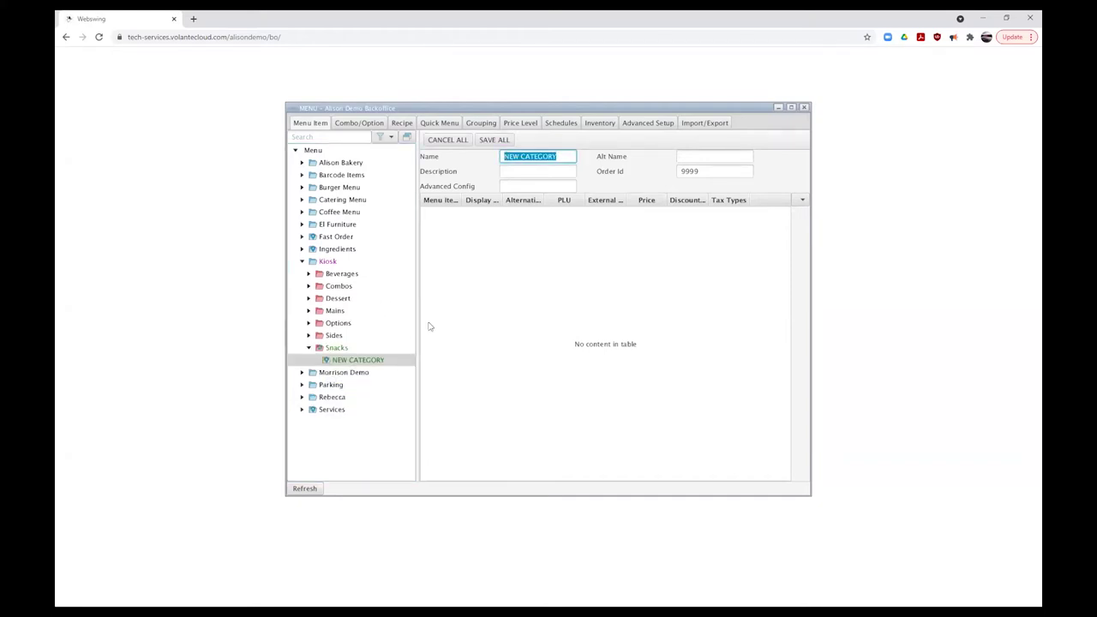
text(Chips)
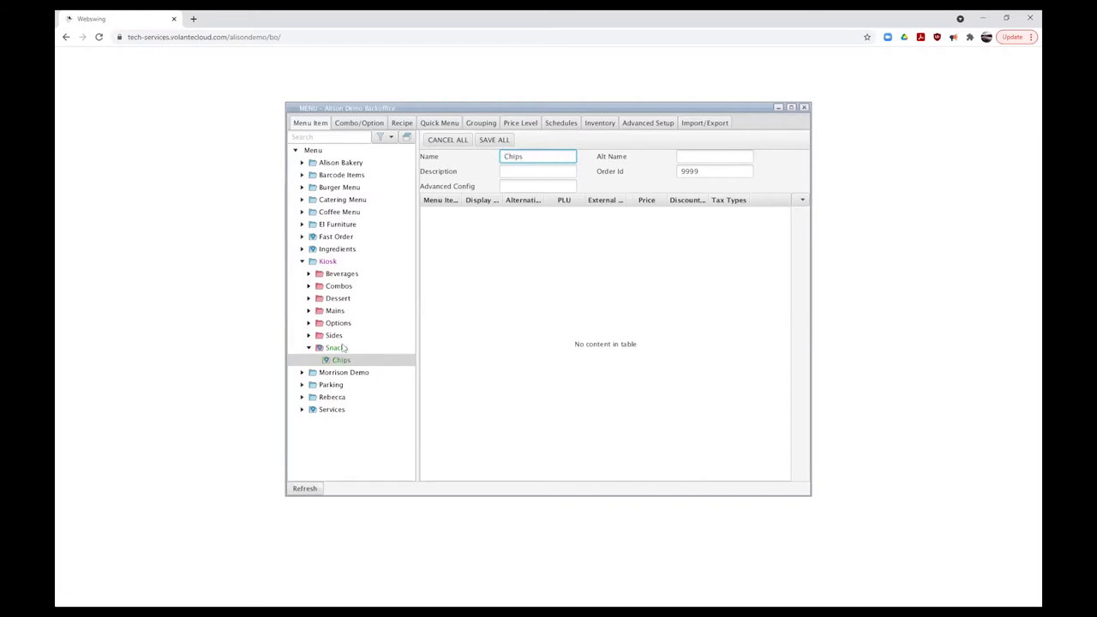
click(346, 349)
click(403, 373)
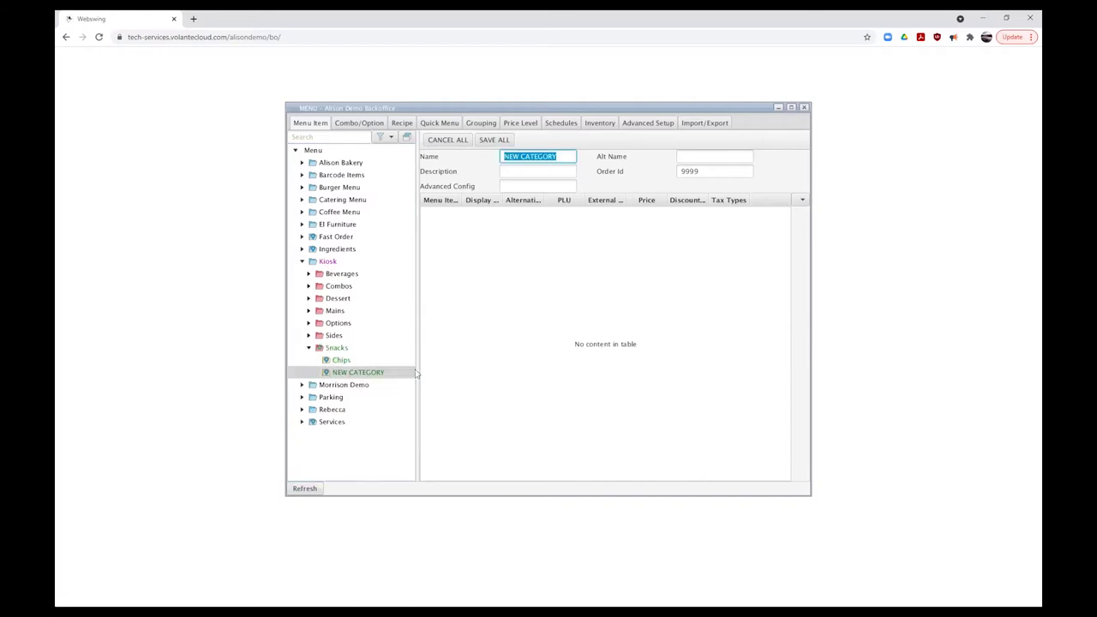
text(Chocolate)
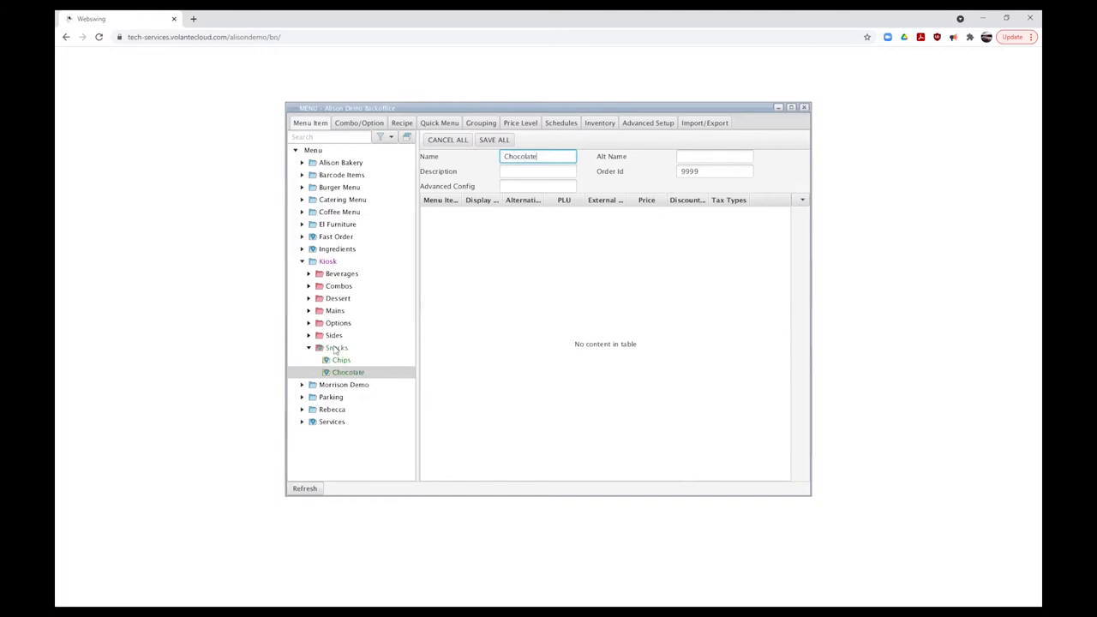
right_click(335, 348)
click(360, 369)
text(Candy)
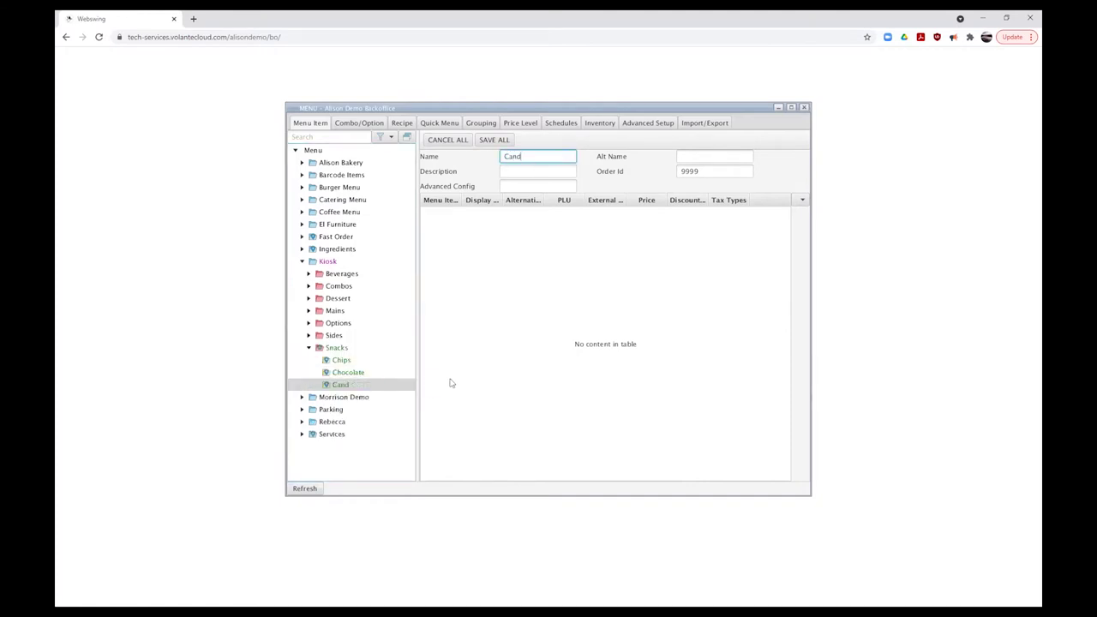
Add a menu item named Lays All Dressed Chips to the Chips category, enlarging the menu window for more room
click(351, 361)
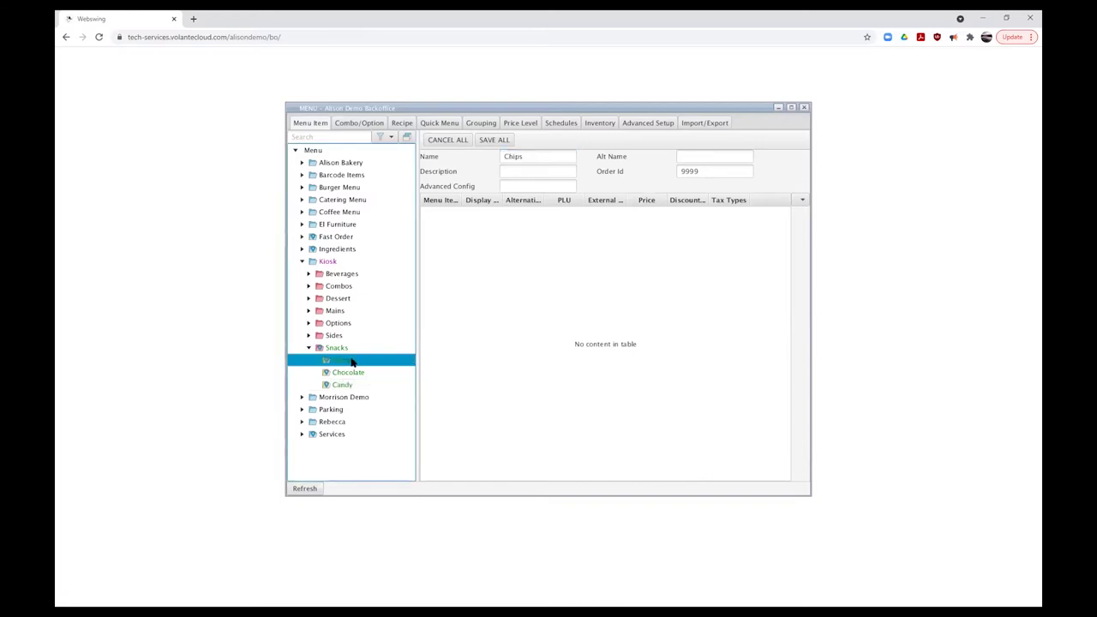
right_click(351, 361)
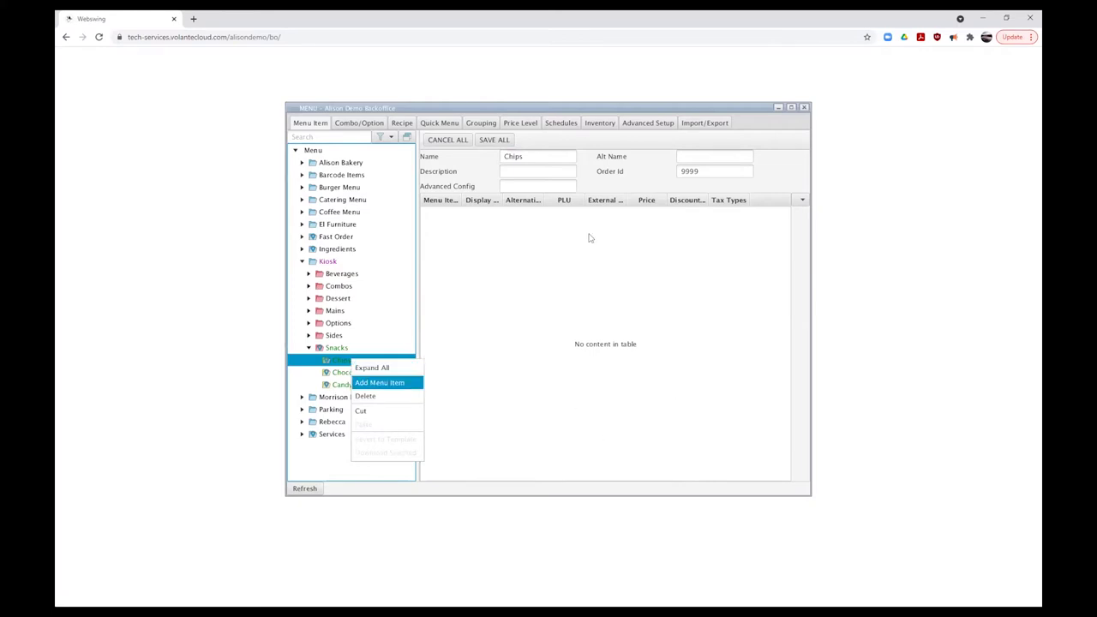
click(374, 383)
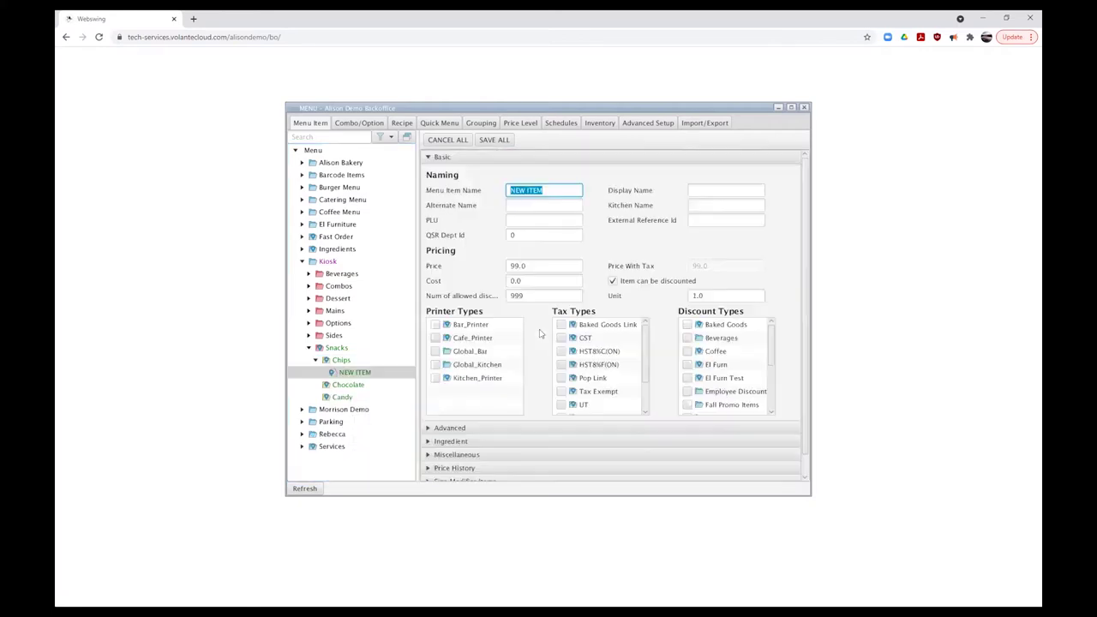
drag(488, 111, 377, 83)
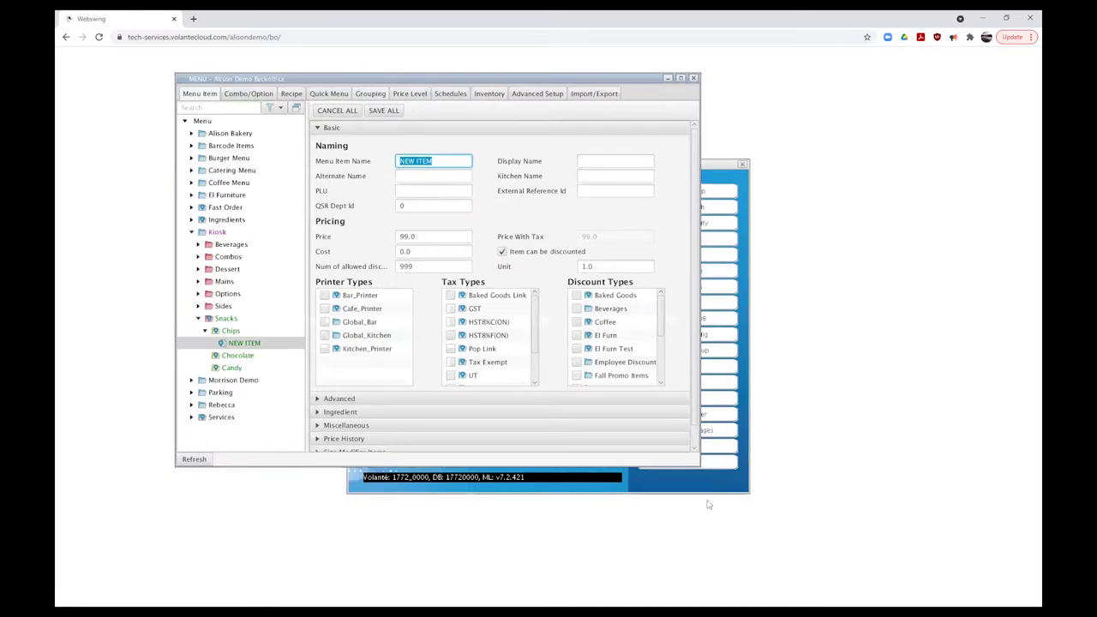
drag(699, 464, 877, 546)
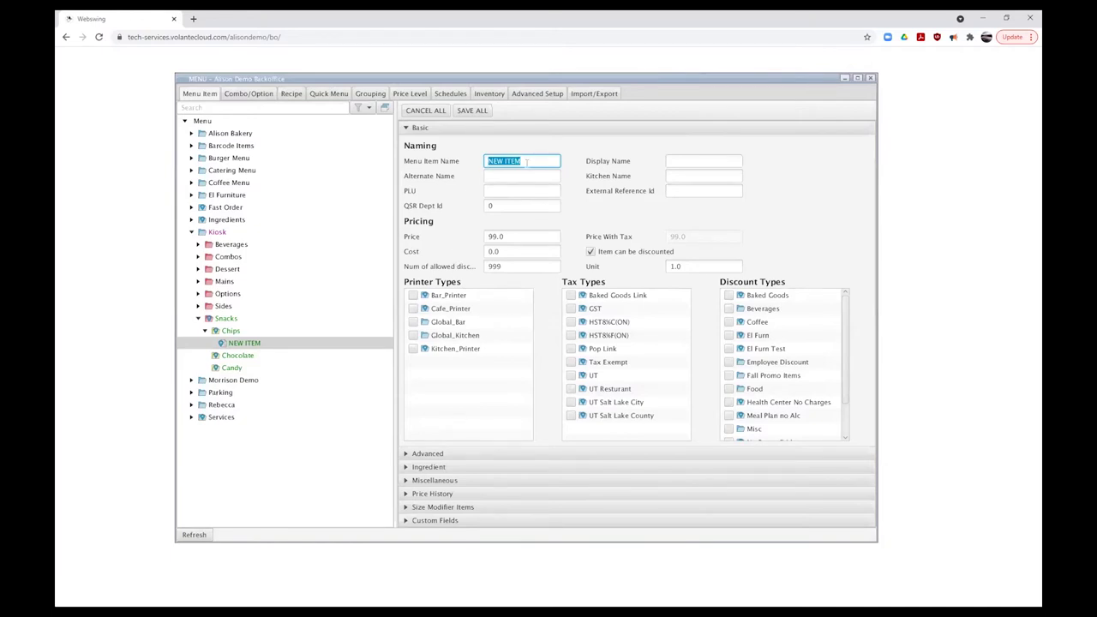
text(Lays All Dres)
text(ss)
text(e)
text(d)
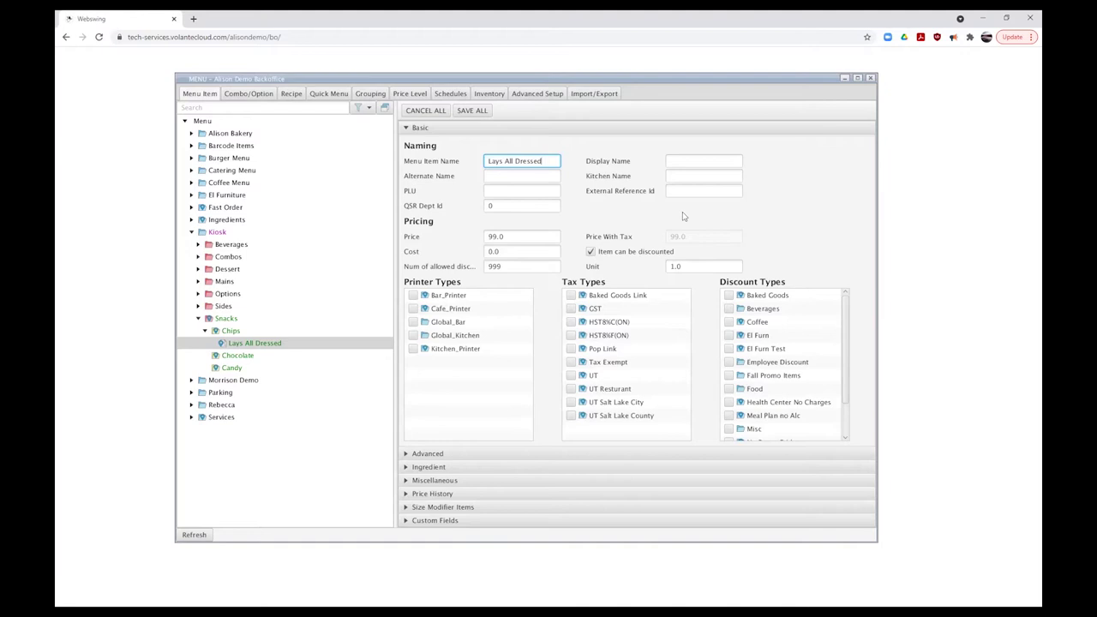
text(Chips)
Set the price of Lays All Dressed Chips to 1.99 and apply the GST and HST8%C(ON) tax types
click(506, 237)
drag(506, 237, 482, 239)
text(1.99)
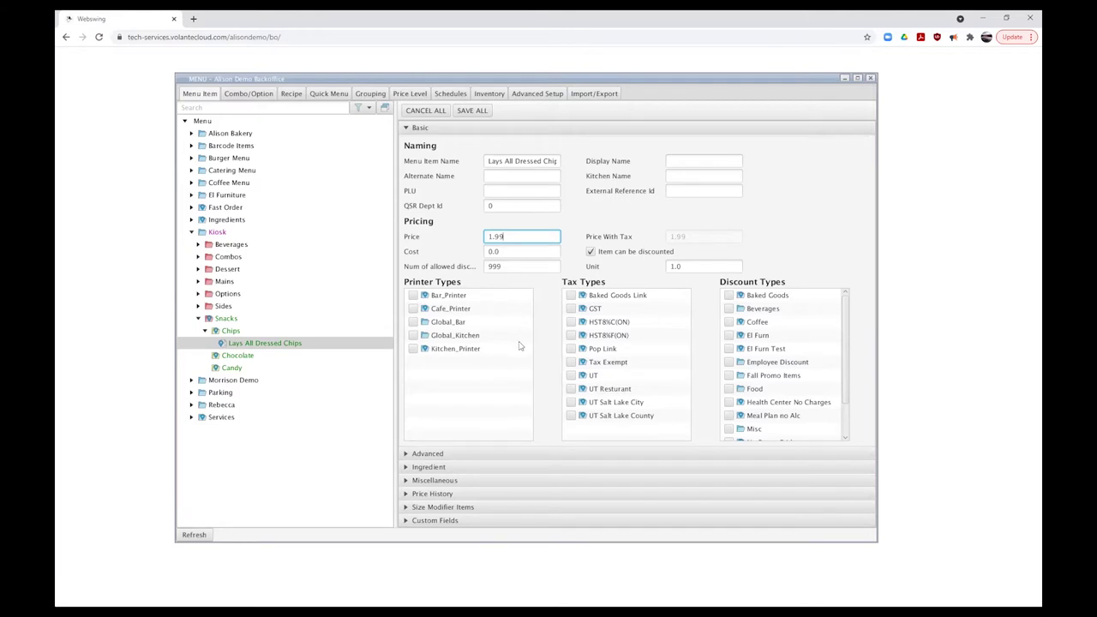
click(571, 309)
click(571, 322)
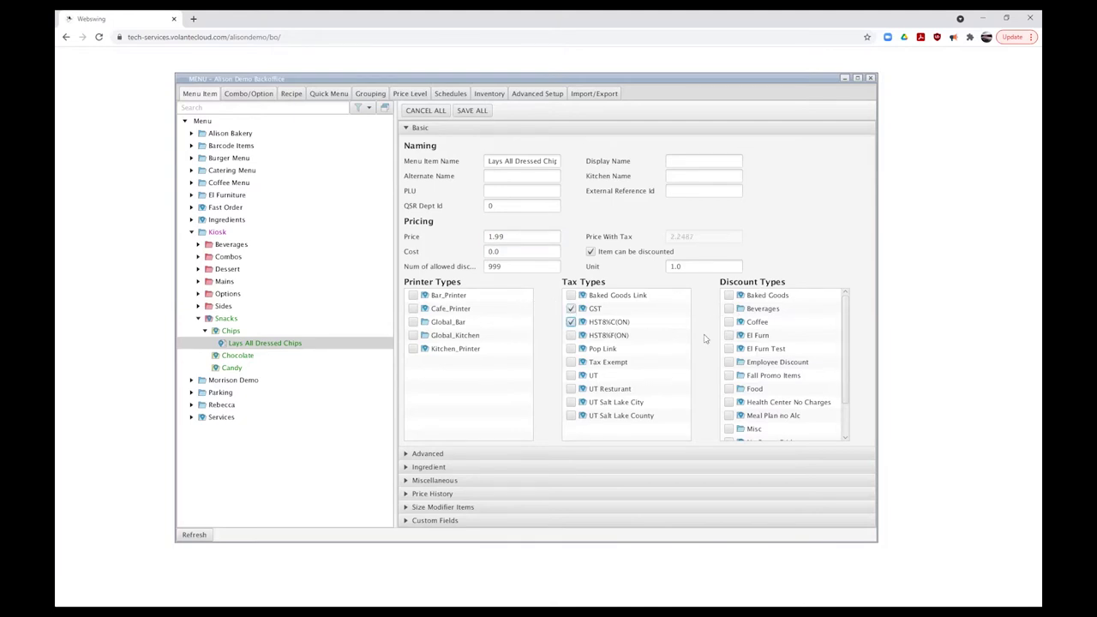
Review the chips item's advanced options and return to its basic settings
click(406, 454)
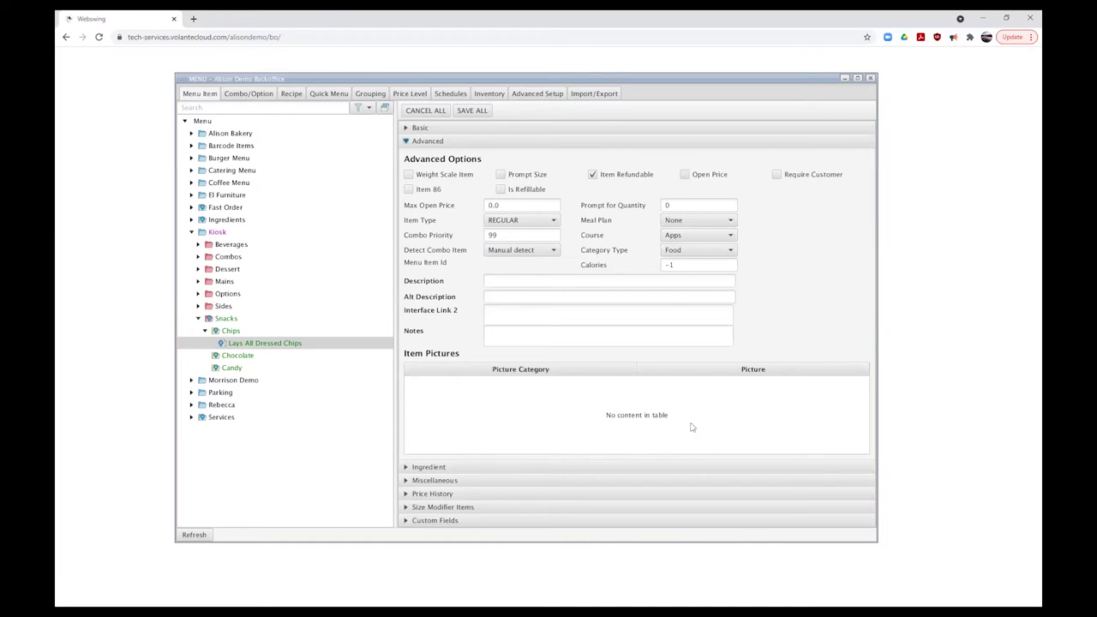
click(406, 128)
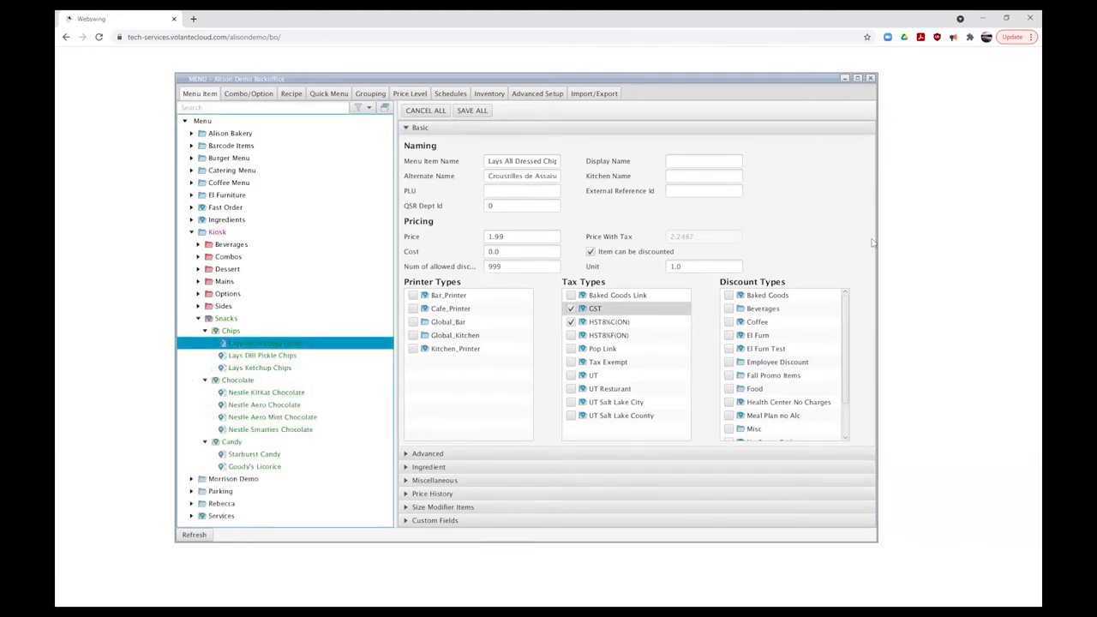
click(406, 481)
click(436, 396)
right_click(436, 396)
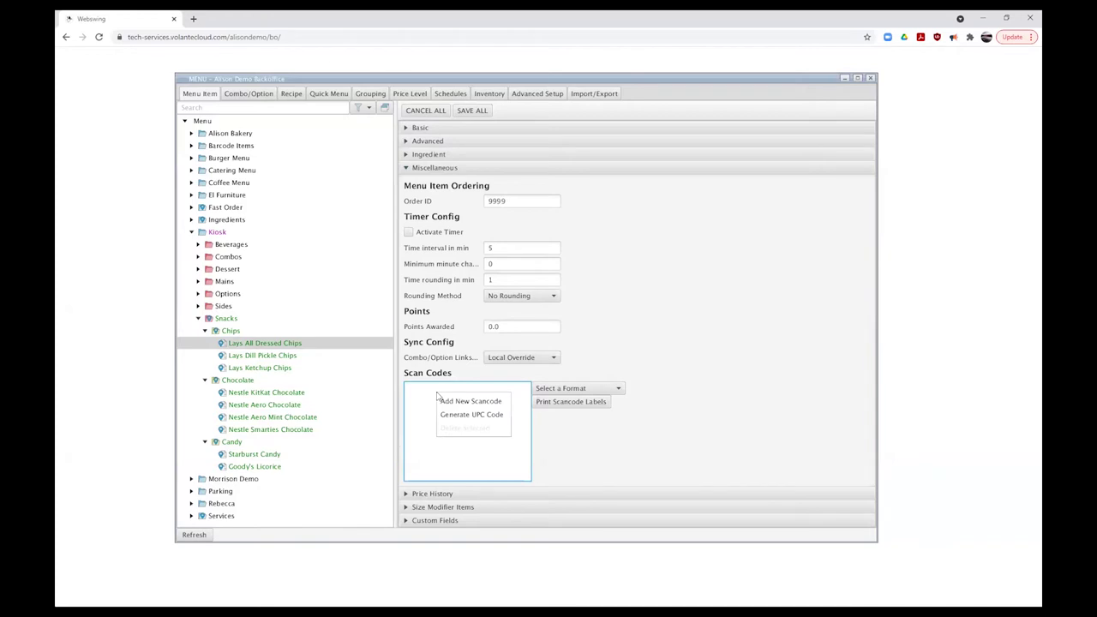
click(445, 403)
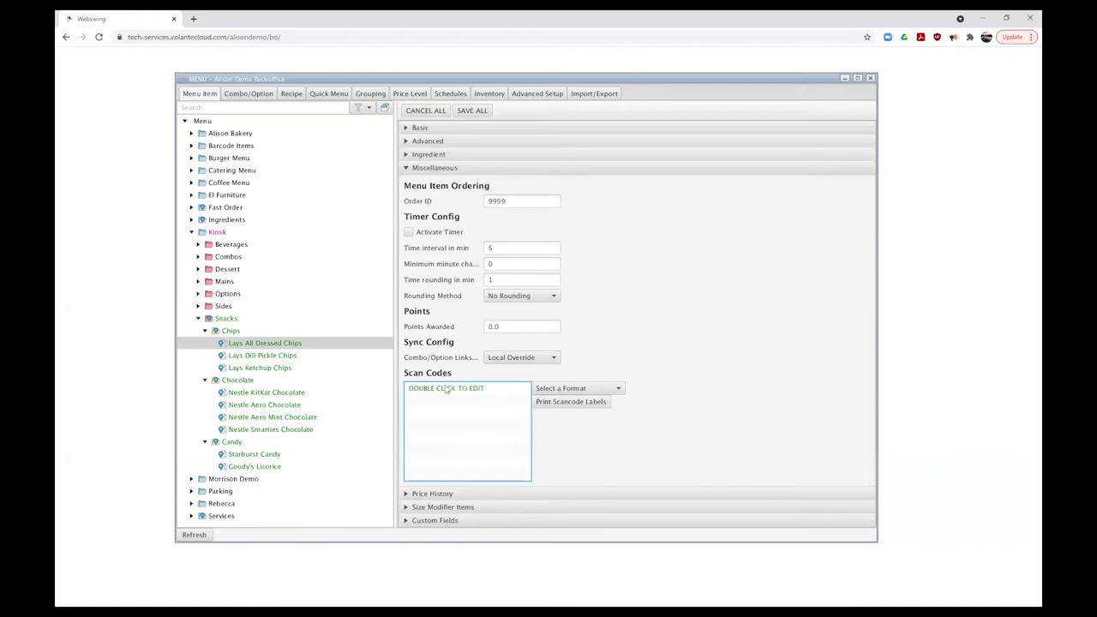
double_click(452, 390)
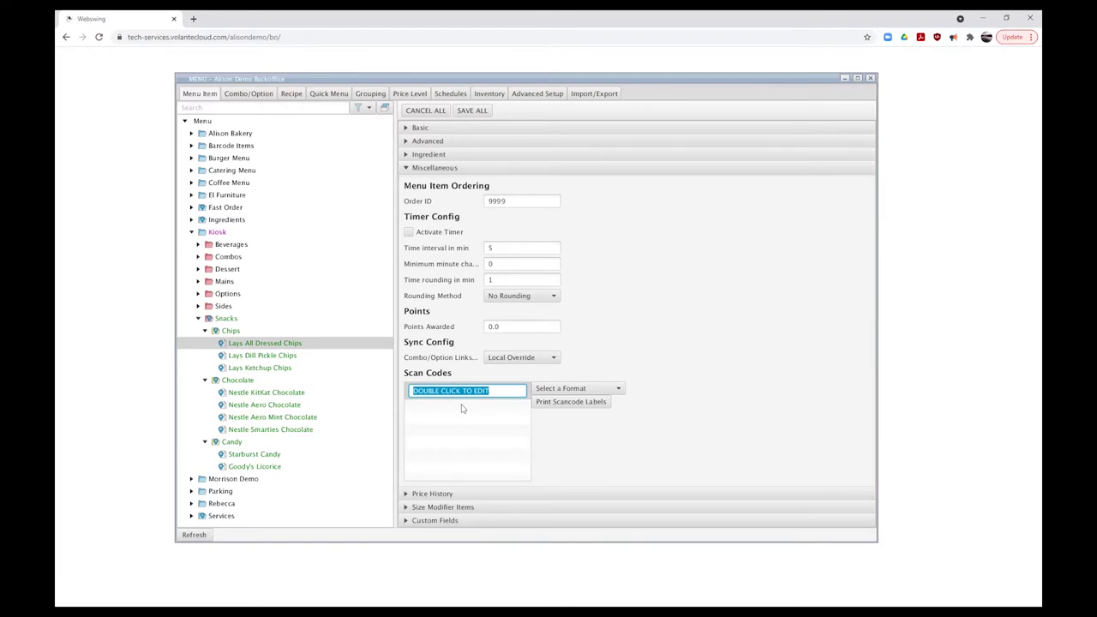
text(060410051092)
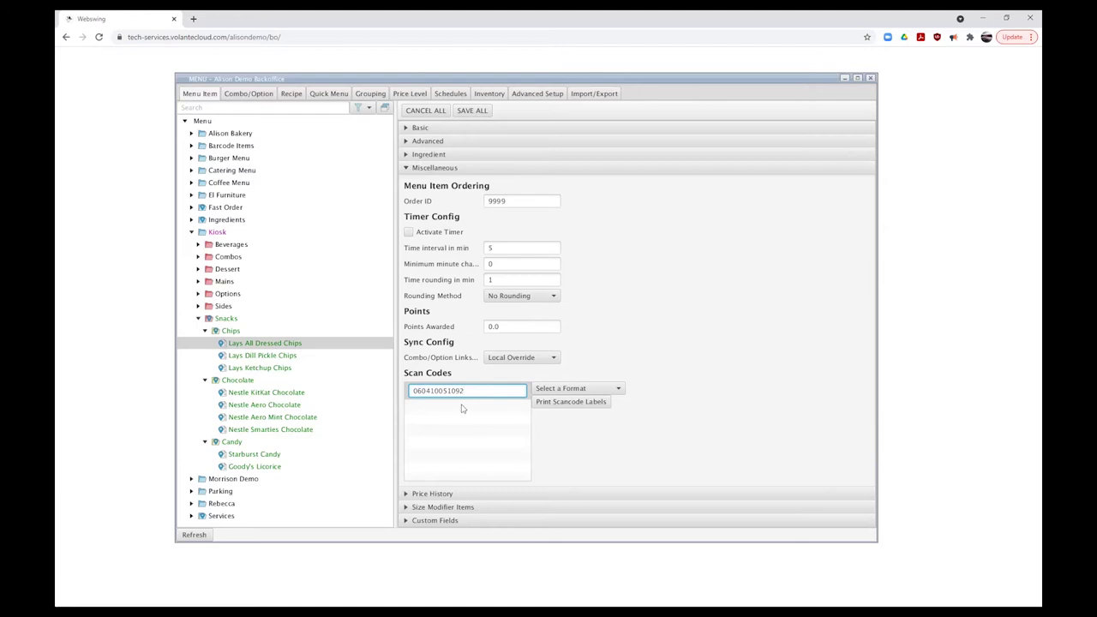
key(Return)
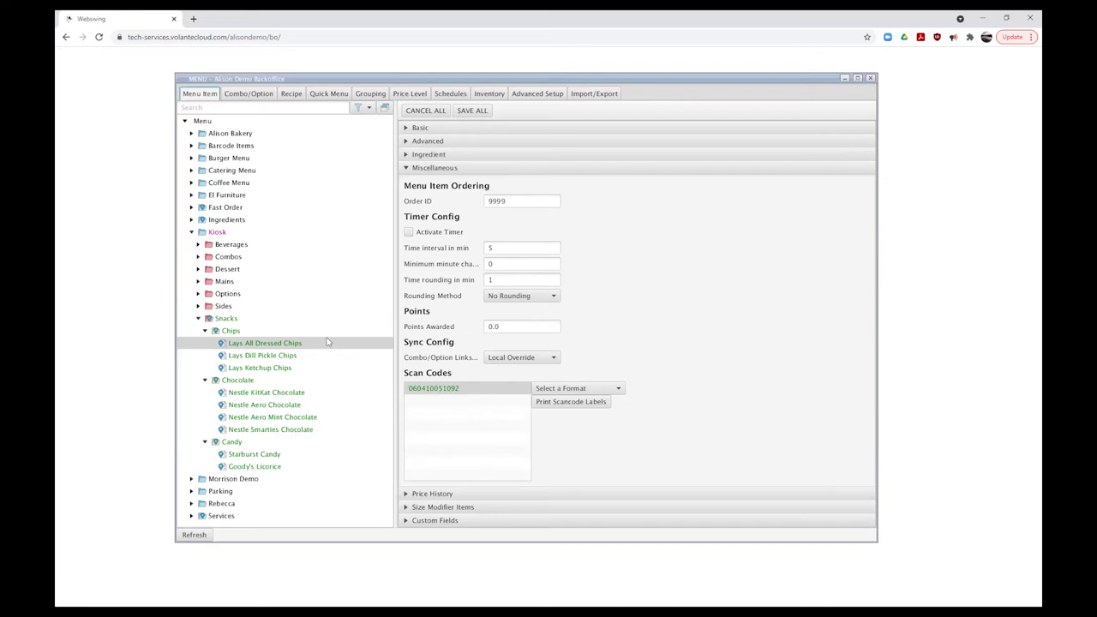
Save all menu changes and start changing the Kiosk Ordering Screen picture of Lays All Dressed Chips in its advanced options
click(471, 112)
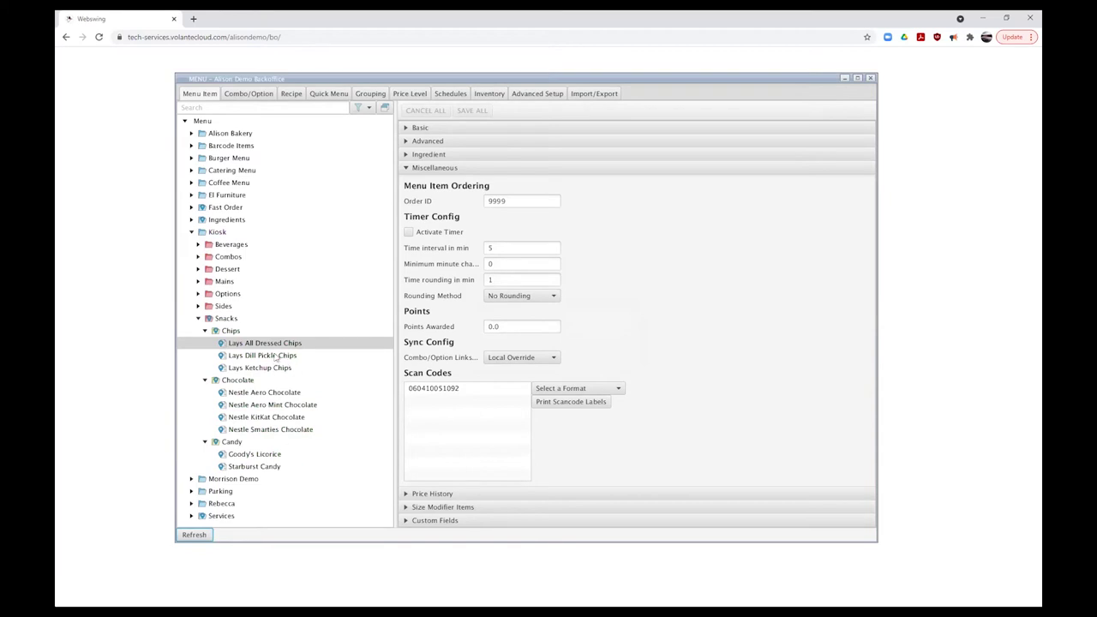
click(420, 141)
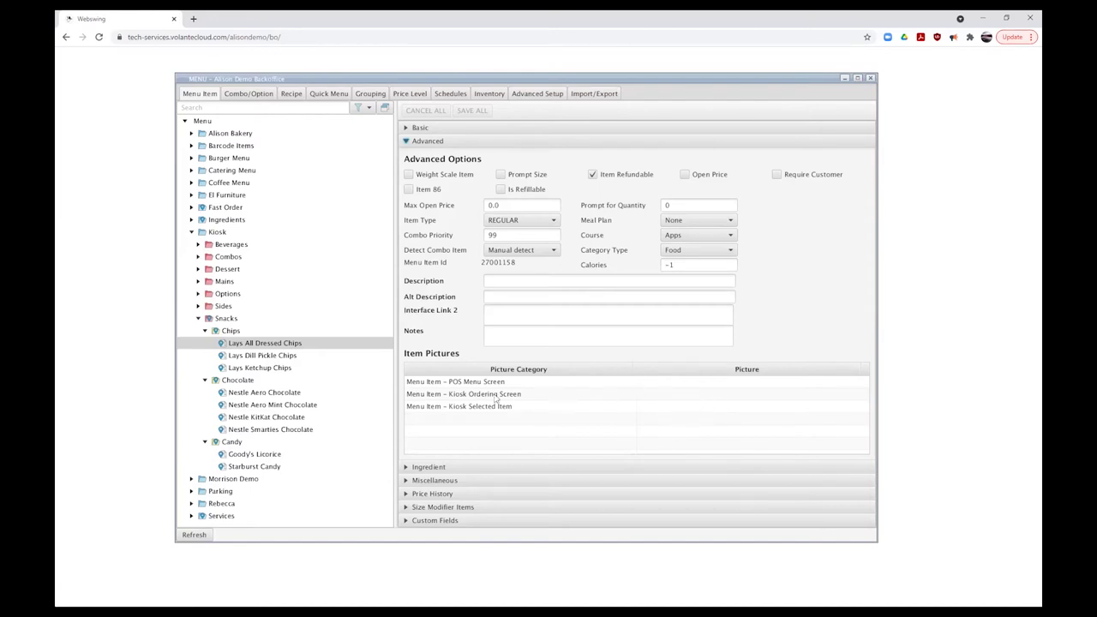
click(700, 397)
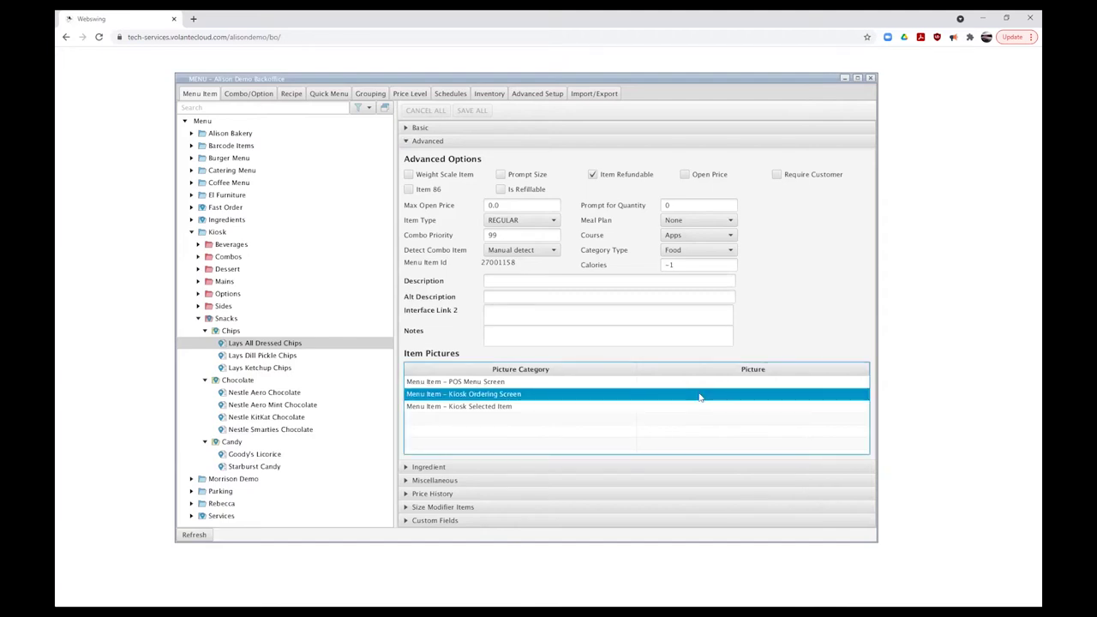
right_click(700, 397)
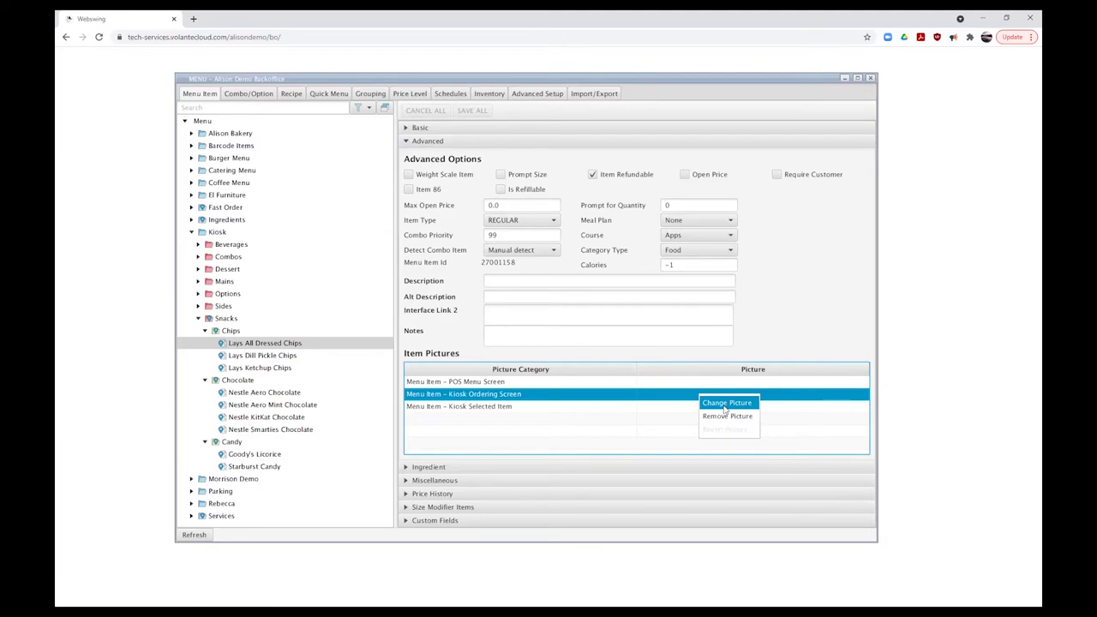
click(725, 404)
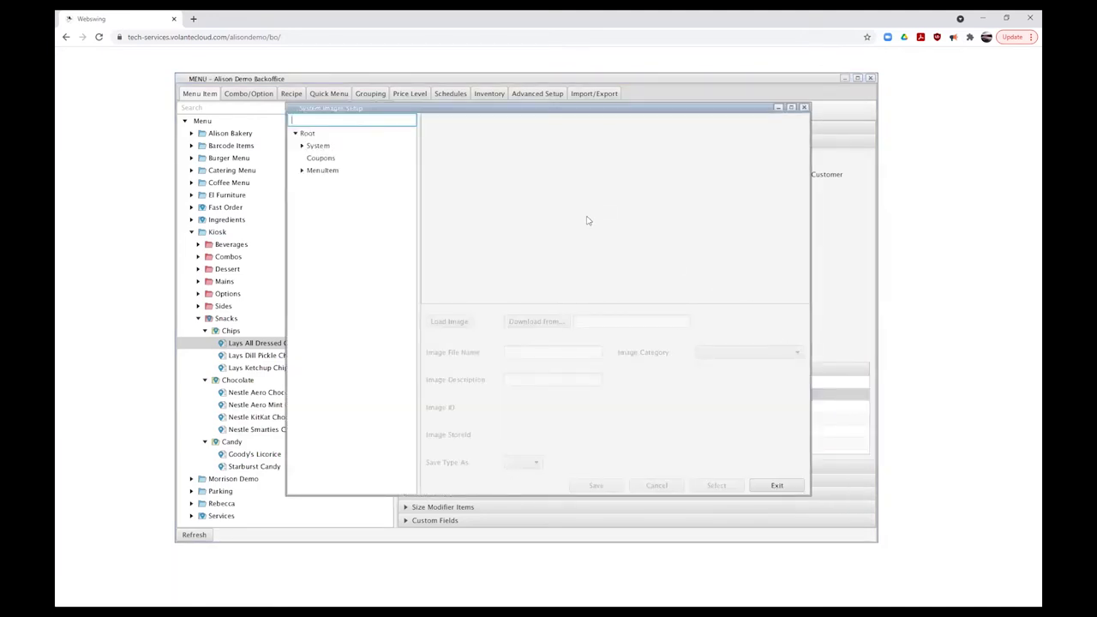
drag(338, 110, 341, 115)
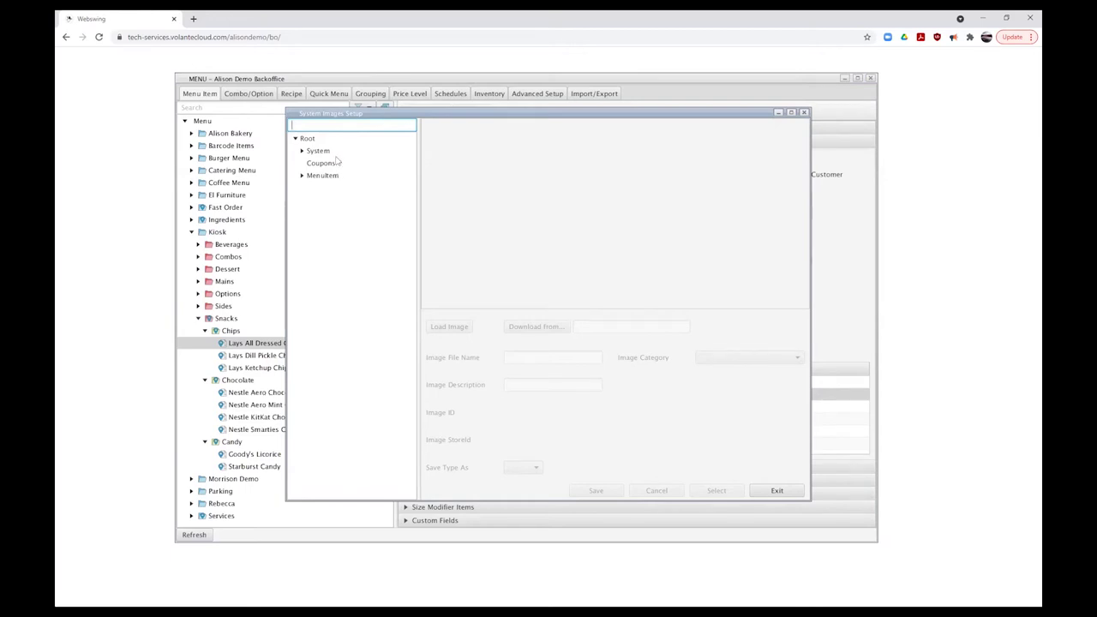
Look through the MenuItem image folder and add a new image entry to it
click(300, 176)
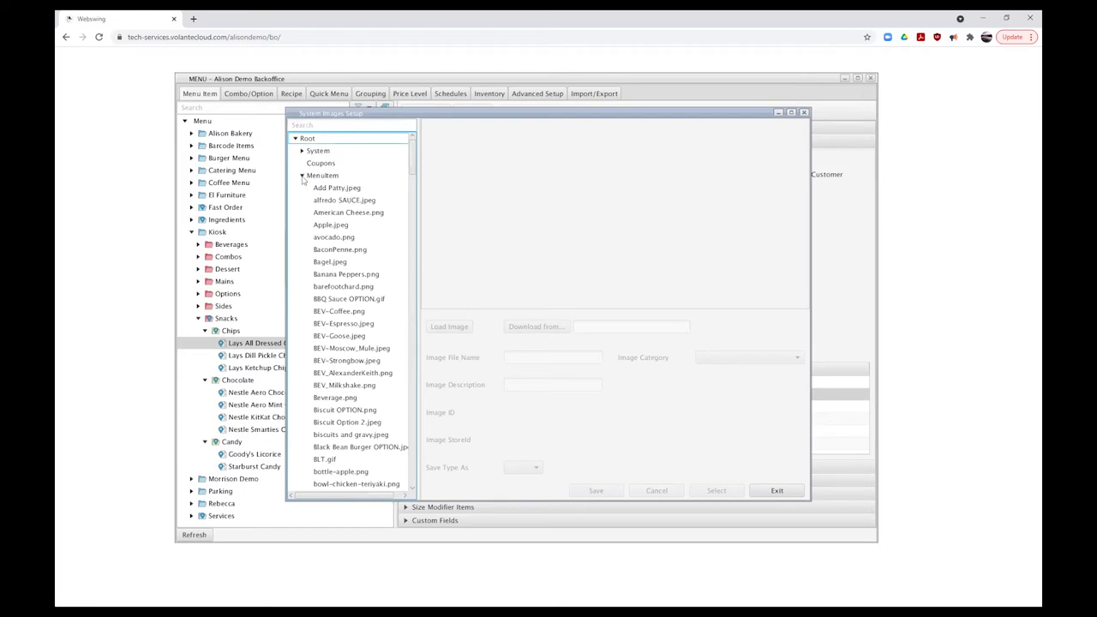
click(301, 177)
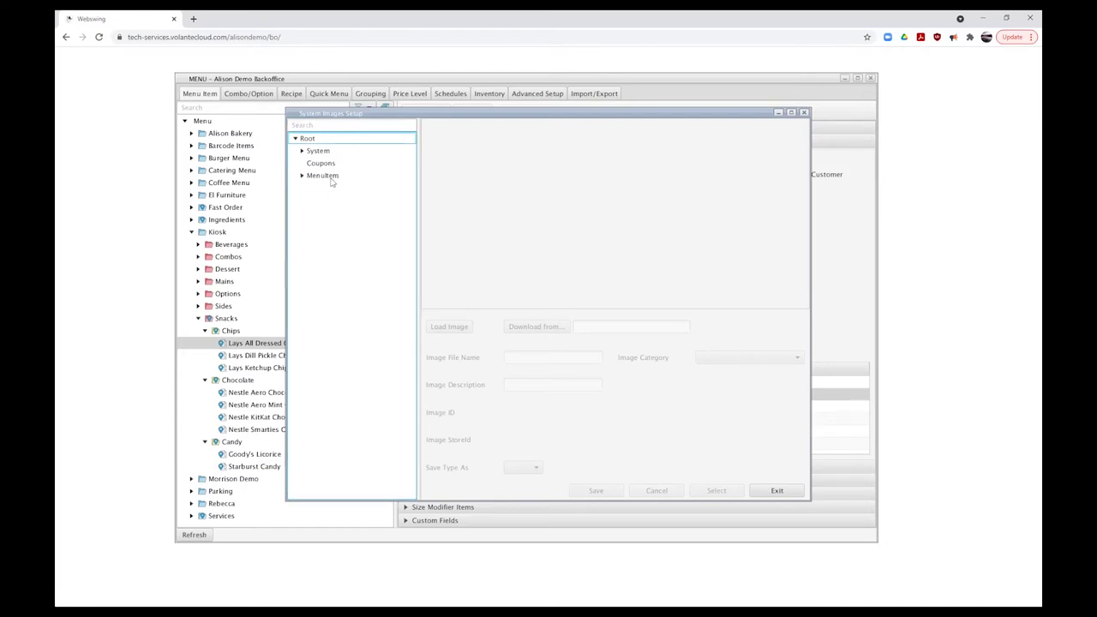
click(330, 176)
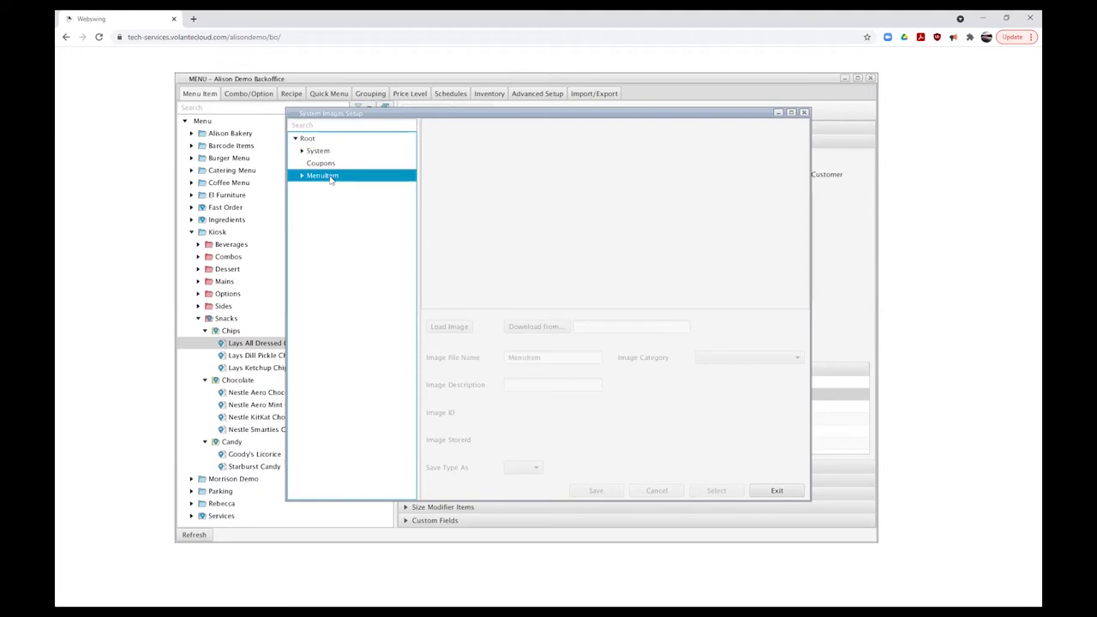
right_click(330, 178)
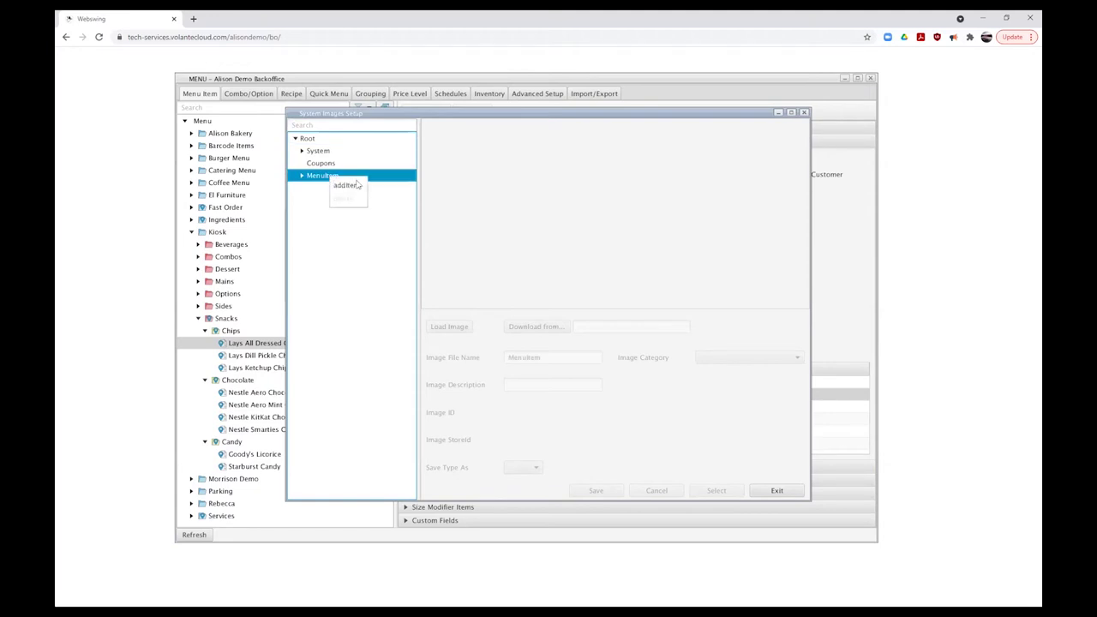
click(347, 185)
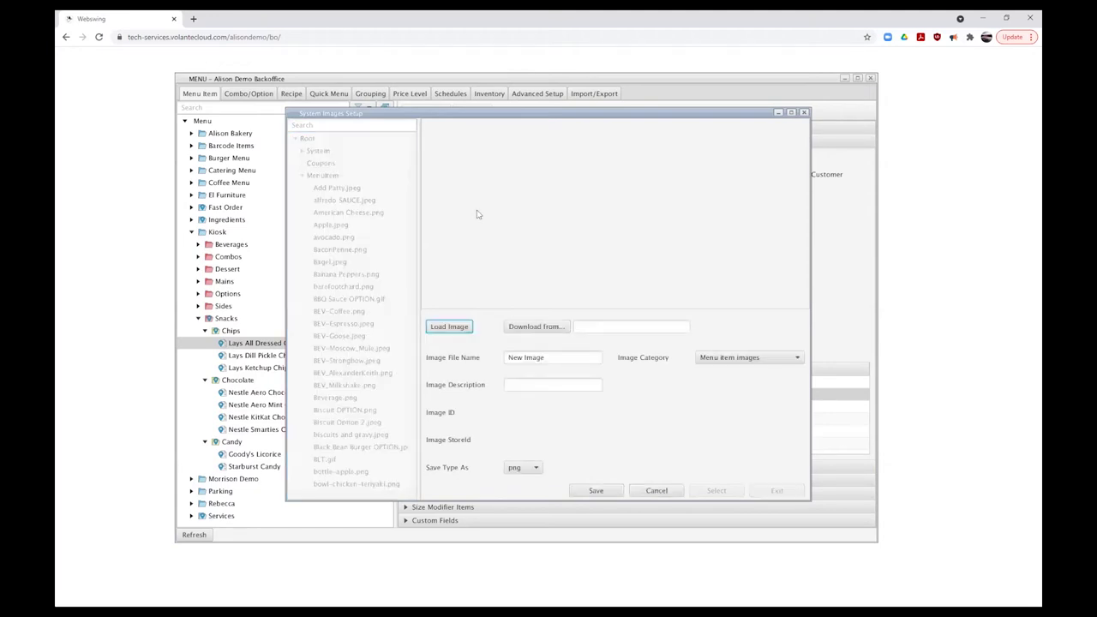
Upload the lays-alldressed picture from the Snacks folder, listing all file types, and load it into the new image entry
click(450, 329)
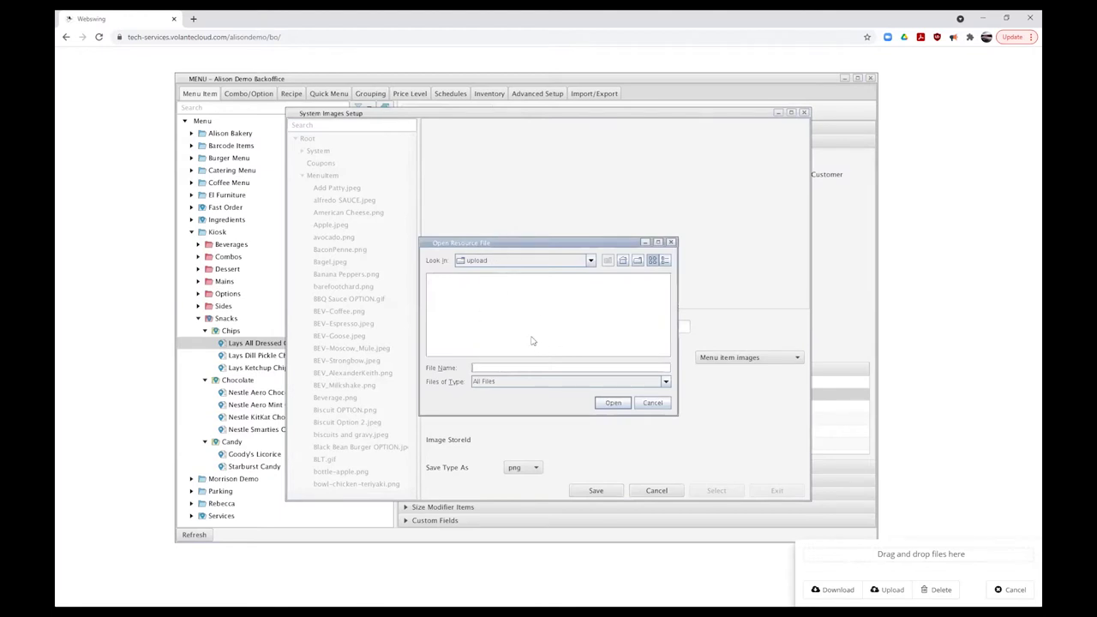
click(892, 591)
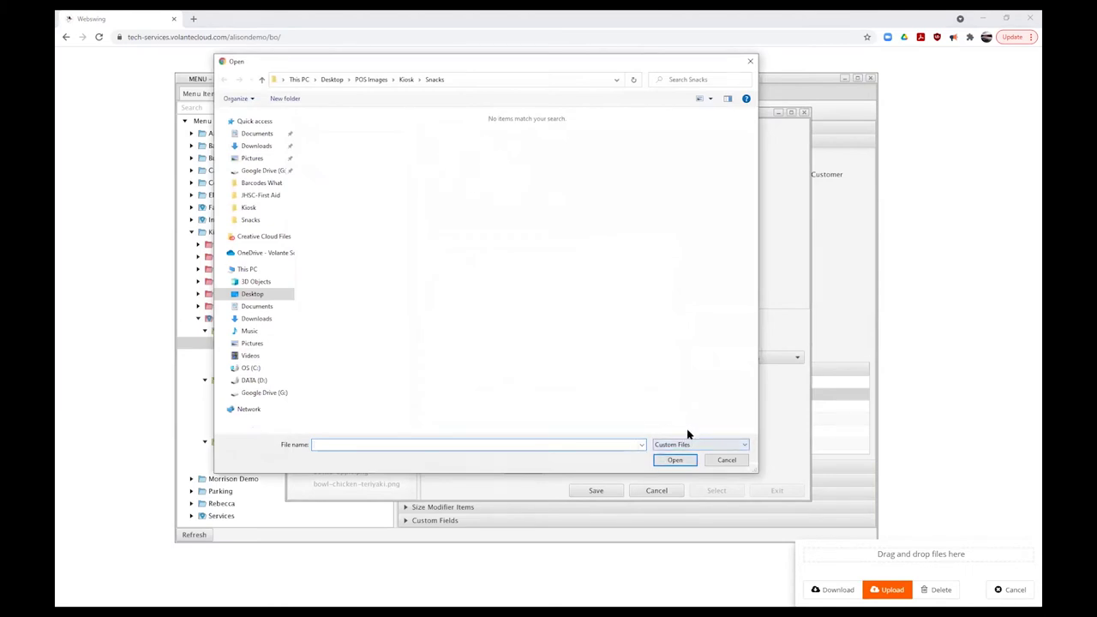
click(737, 445)
click(703, 463)
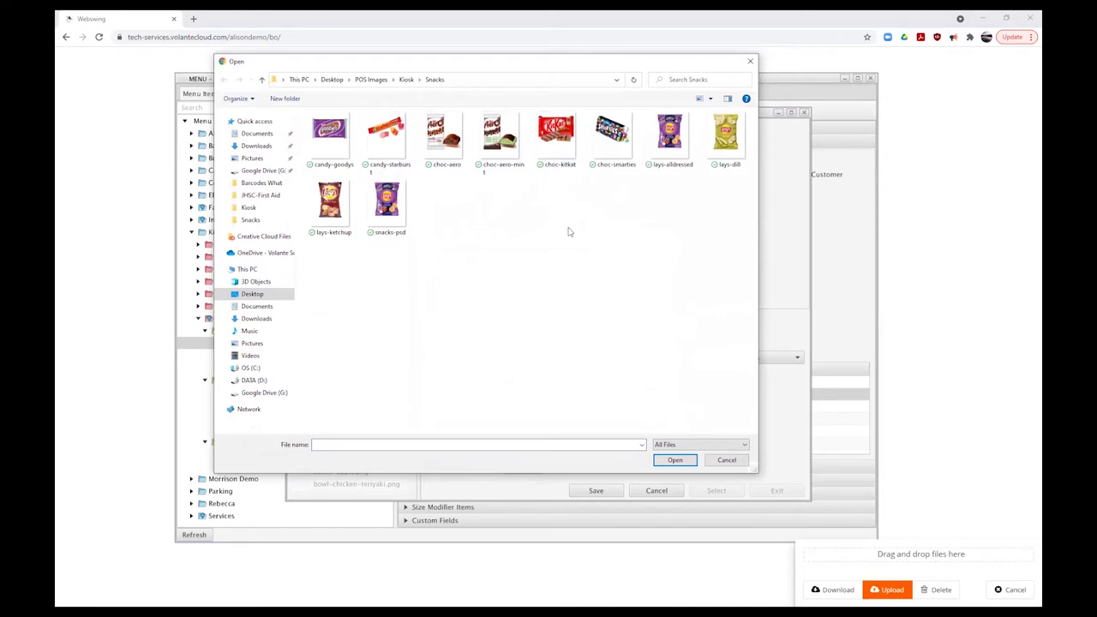
click(672, 148)
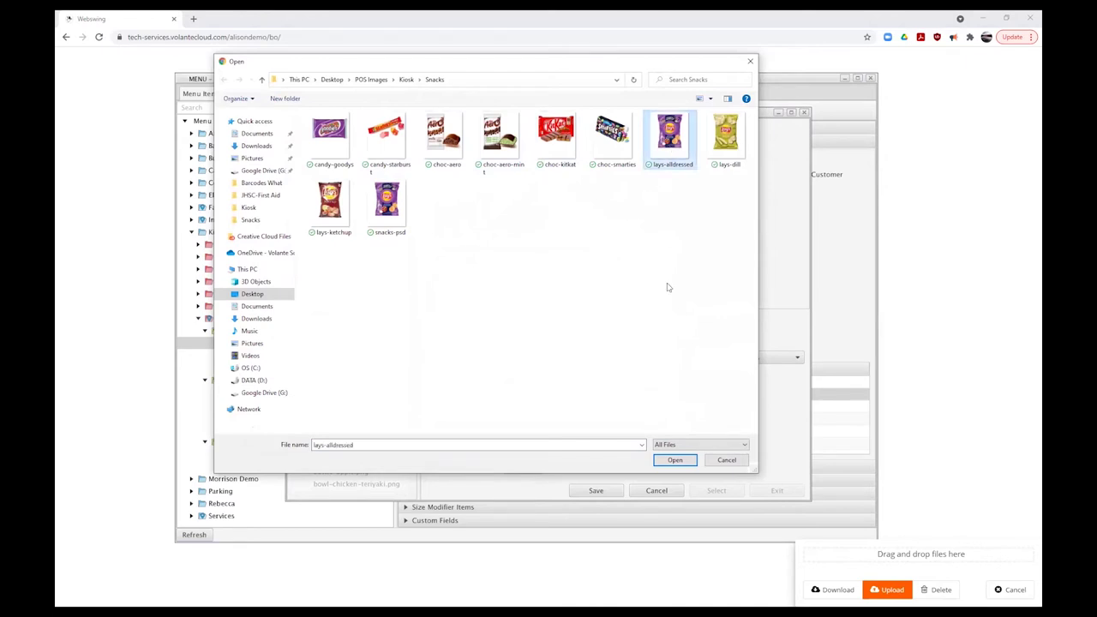
click(676, 461)
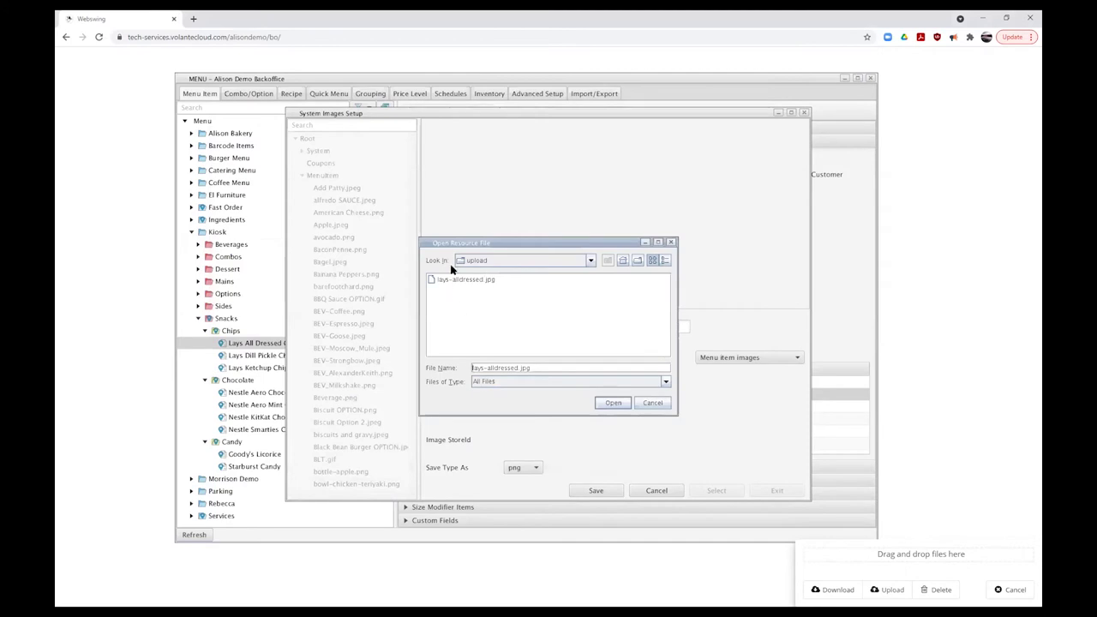
click(616, 403)
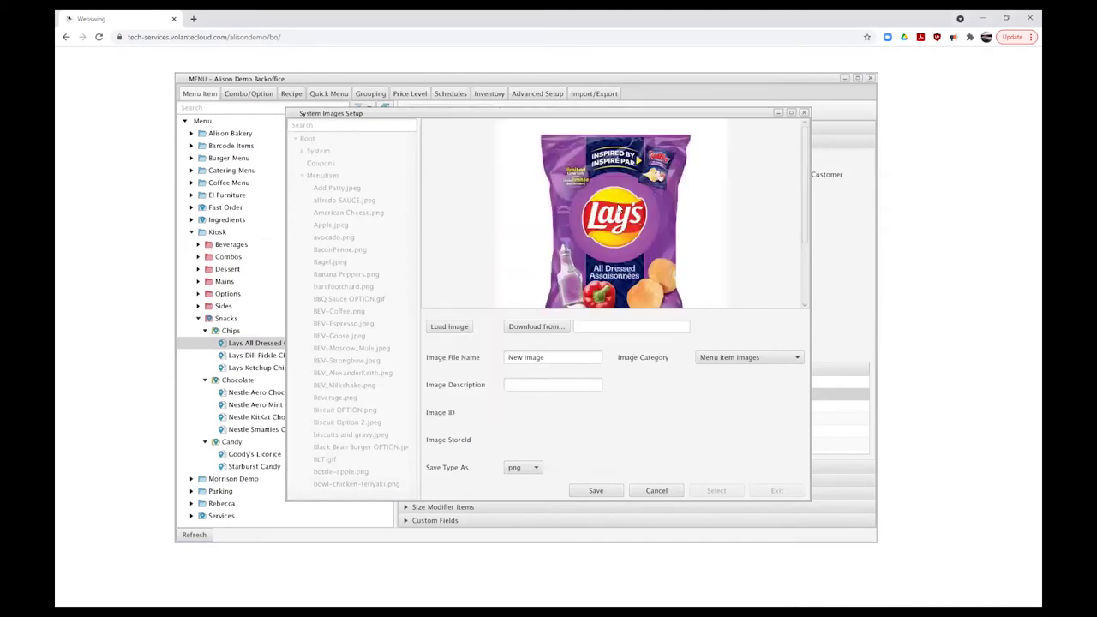
Name the image file chips-lays-alldressed, save it and select it as the item's Kiosk Ordering Screen picture
drag(559, 357, 498, 356)
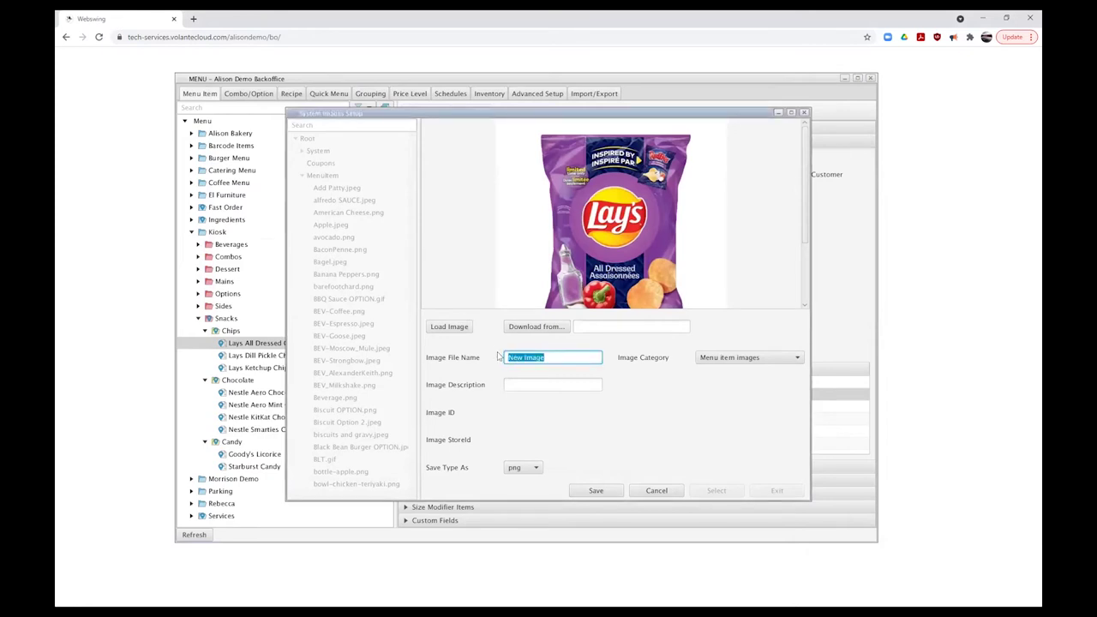
text(chips-lays-alldressed)
click(597, 491)
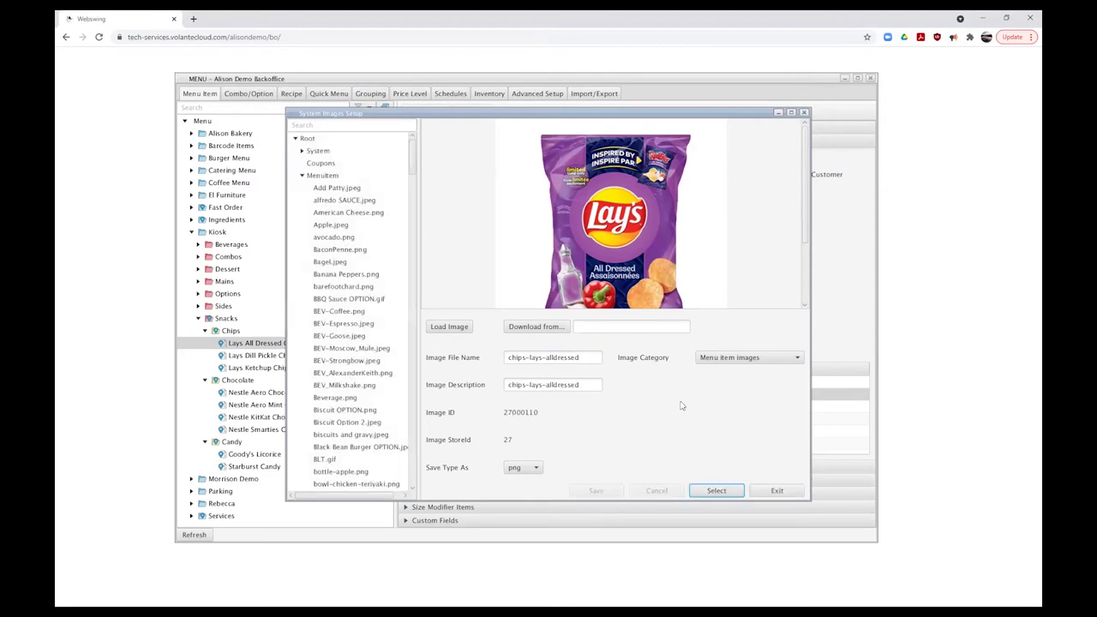
click(721, 492)
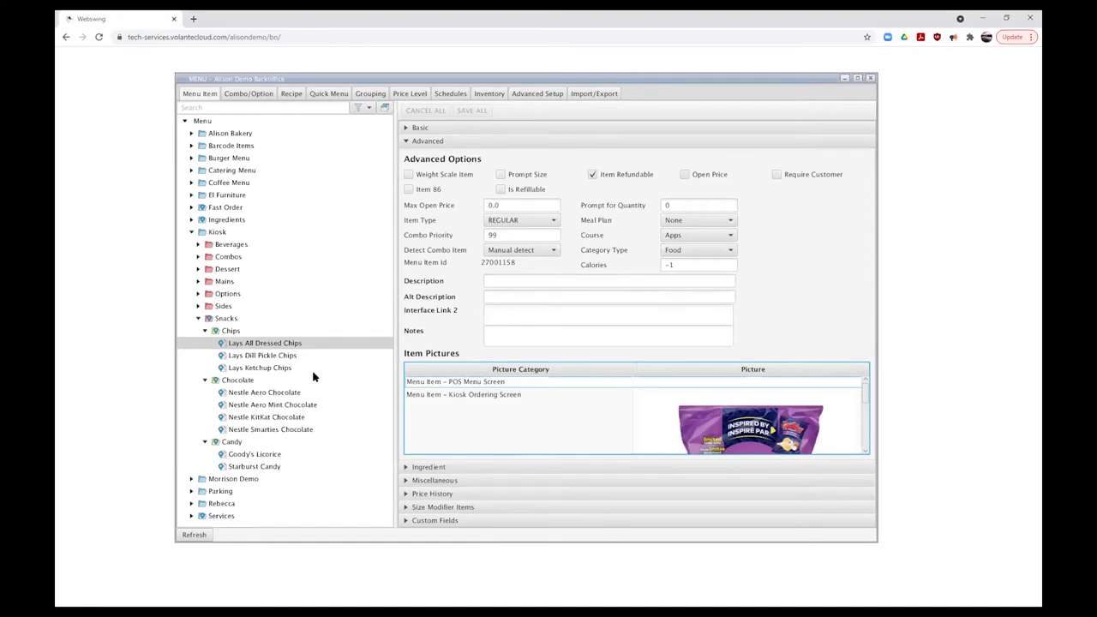
Start a new MenuItem image entry for the Kiosk Ordering Screen picture of Lays Dill Pickle Chips
click(266, 360)
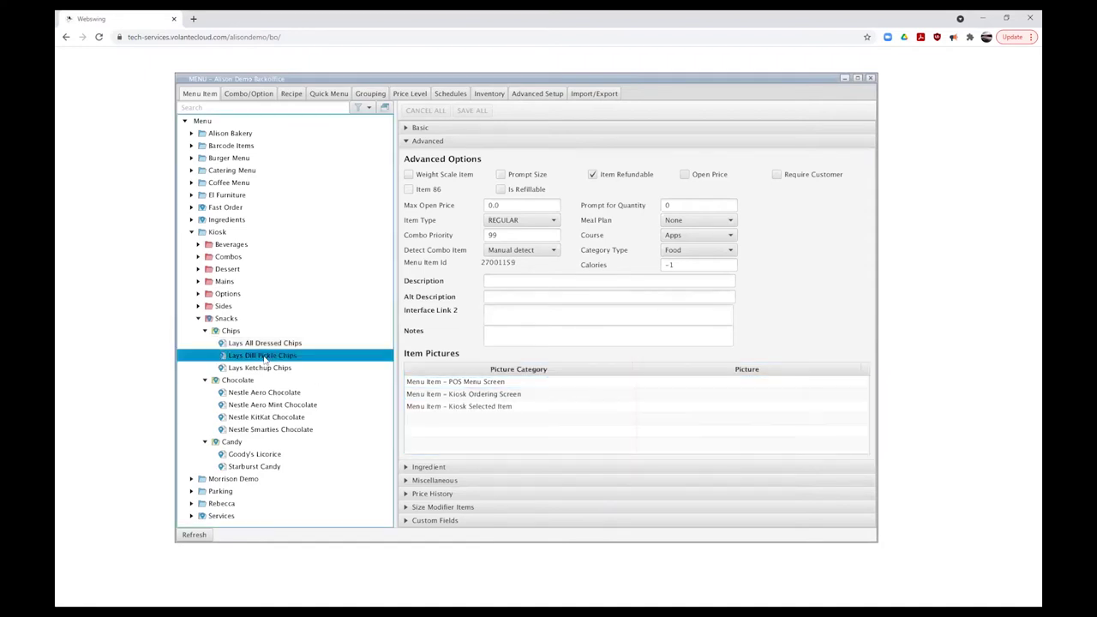
right_click(656, 395)
click(684, 403)
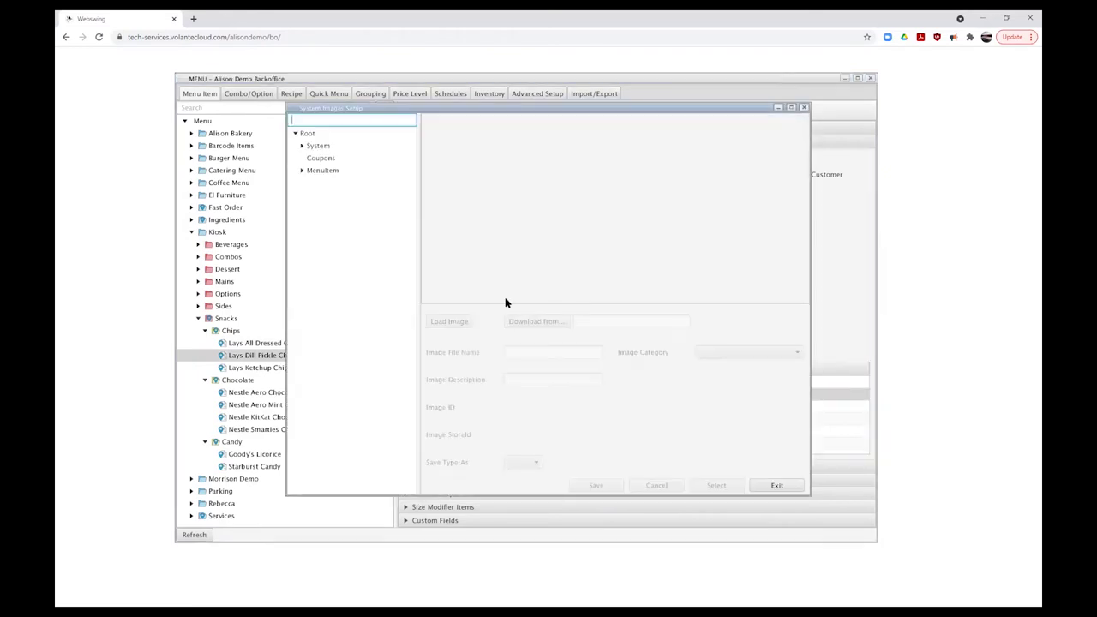
click(323, 171)
right_click(330, 172)
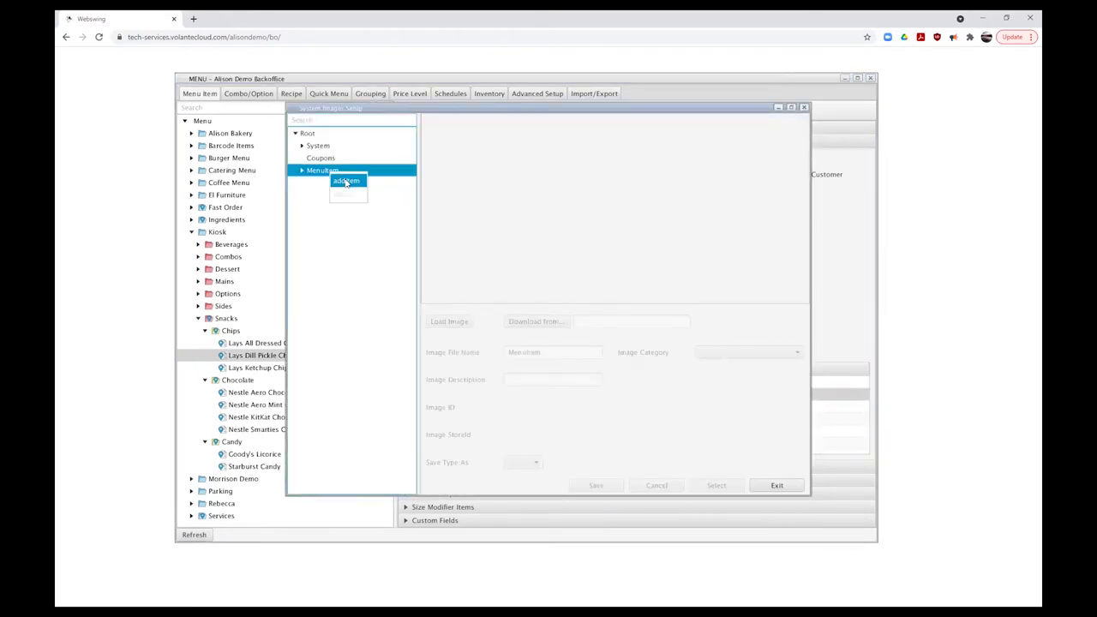
click(346, 180)
Upload the lays-dill picture from the Snacks folder, listing all file types, and load it into the new image entry
click(458, 323)
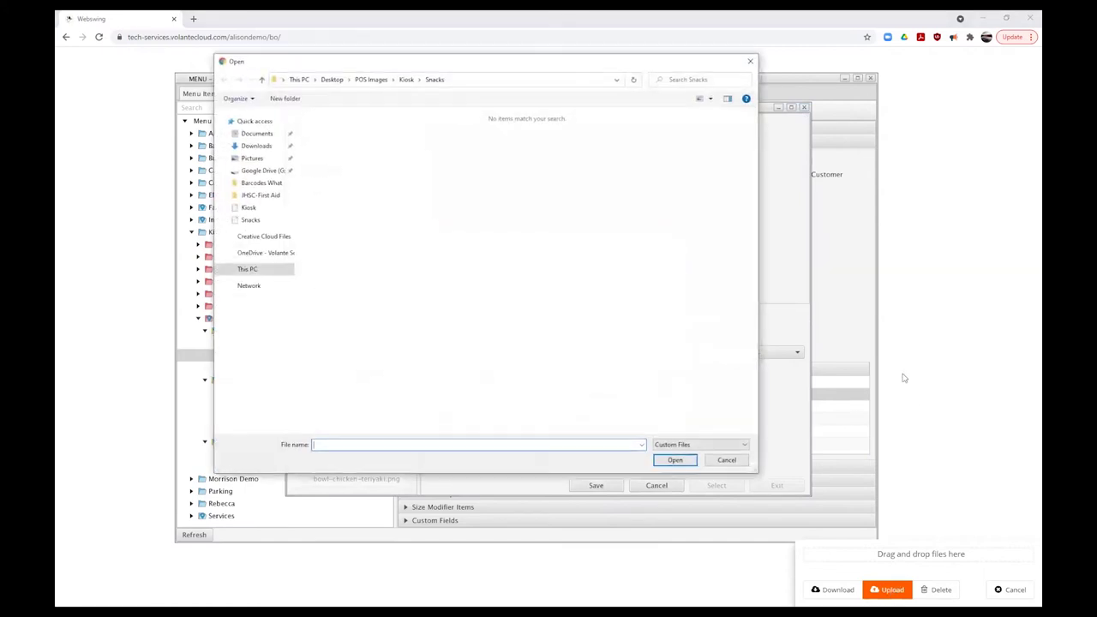
click(699, 445)
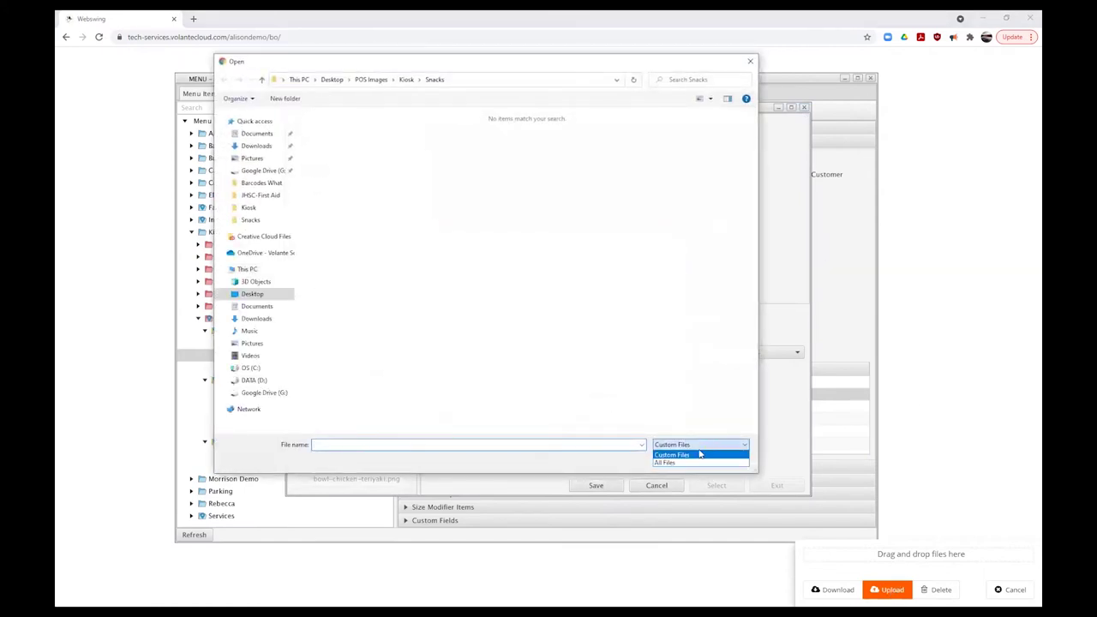
click(697, 463)
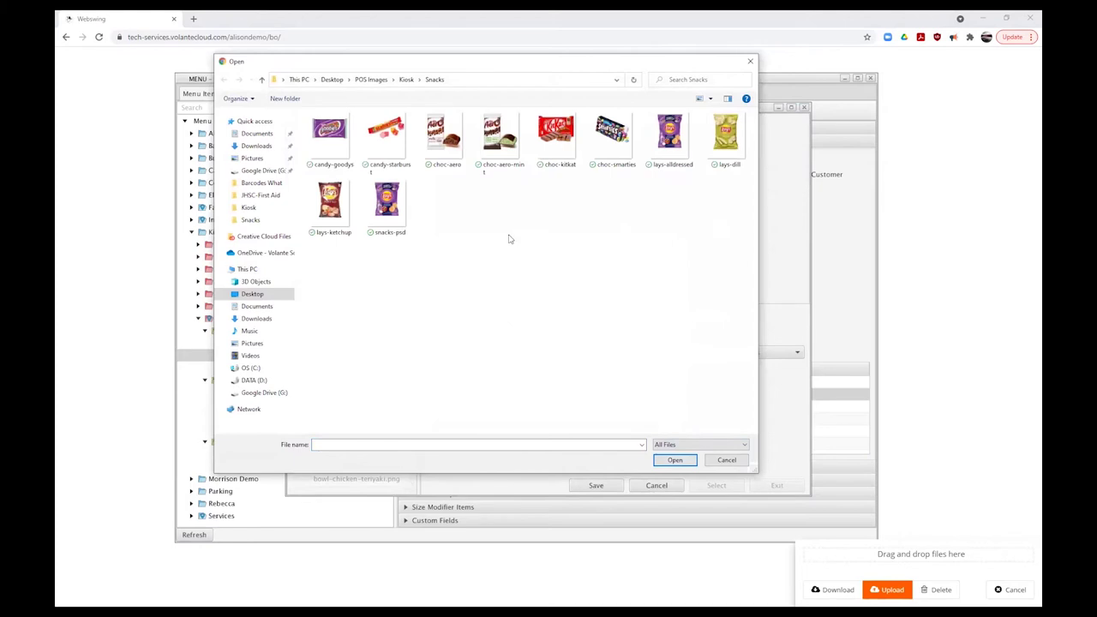
click(725, 136)
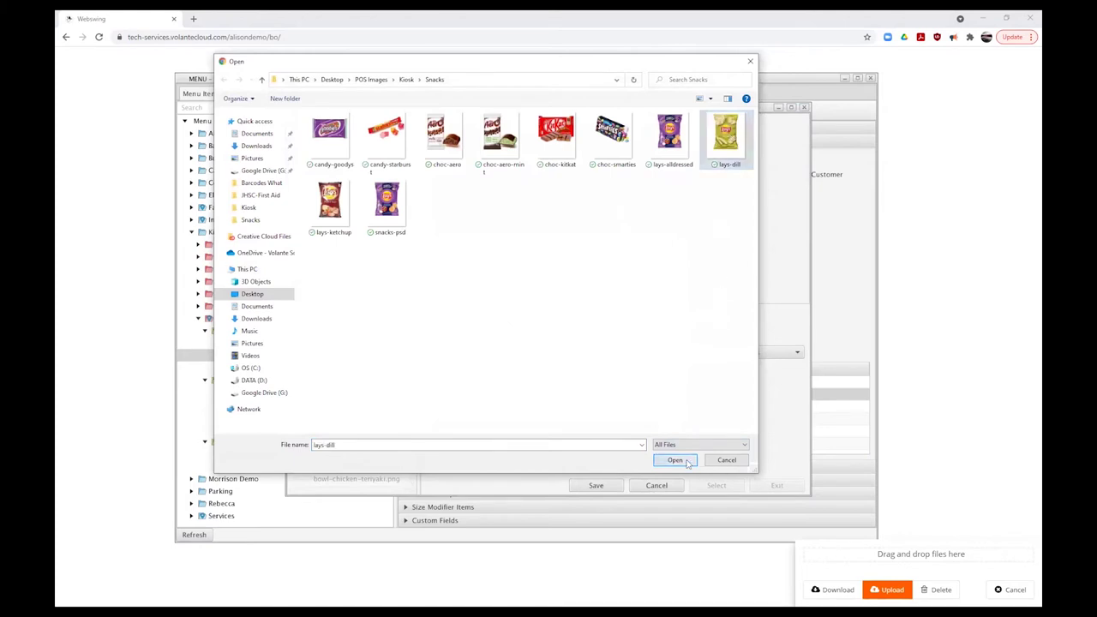
click(675, 460)
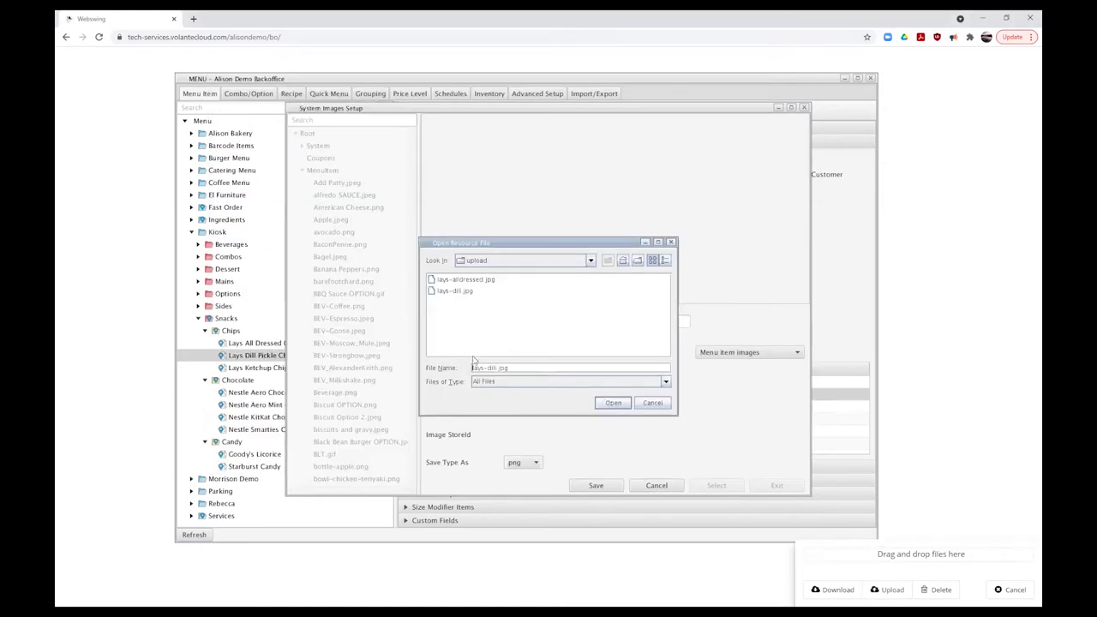
click(607, 404)
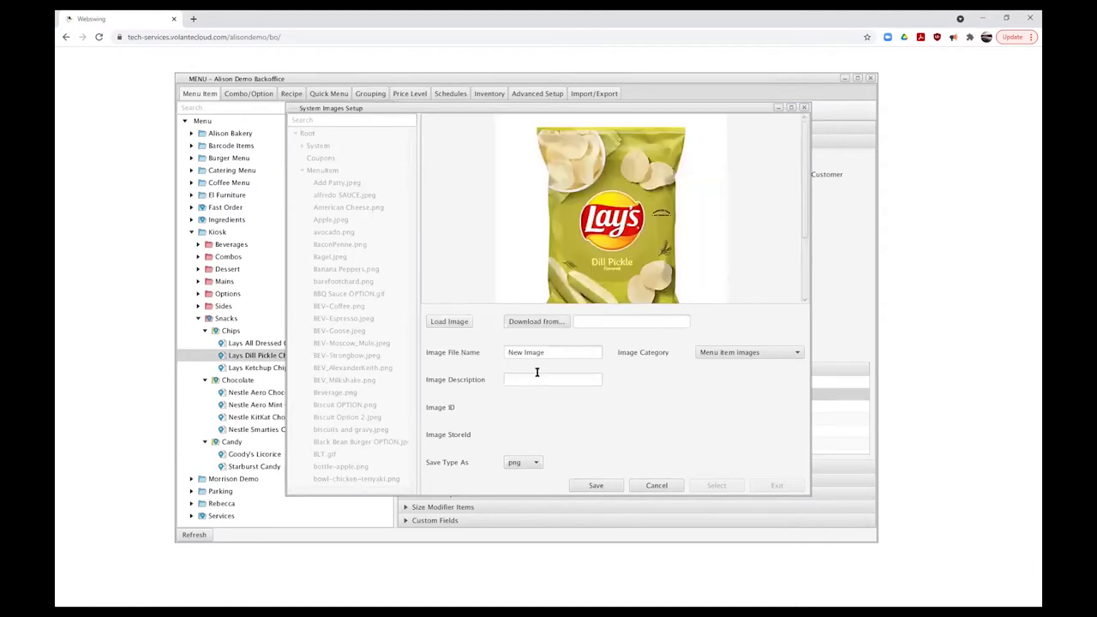
Name the image file chips-lays-dillpickle, save it and select it as the Kiosk Ordering Screen picture of Lays Dill Pickle Chips
drag(547, 352, 481, 352)
text(c)
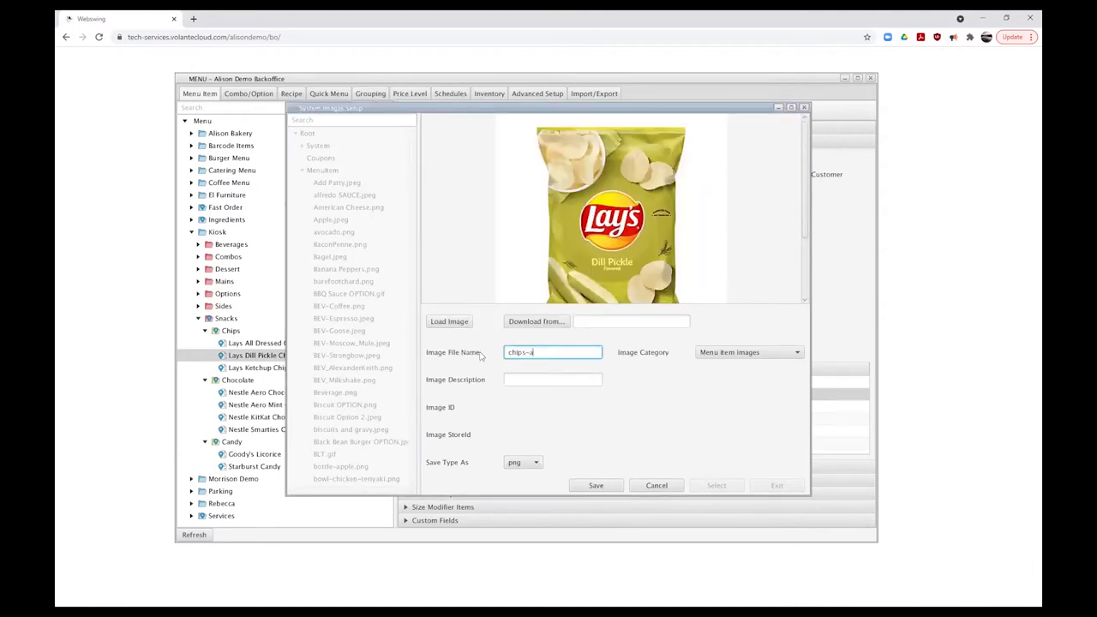
text(hips-lays-dillpickle)
click(596, 487)
click(717, 486)
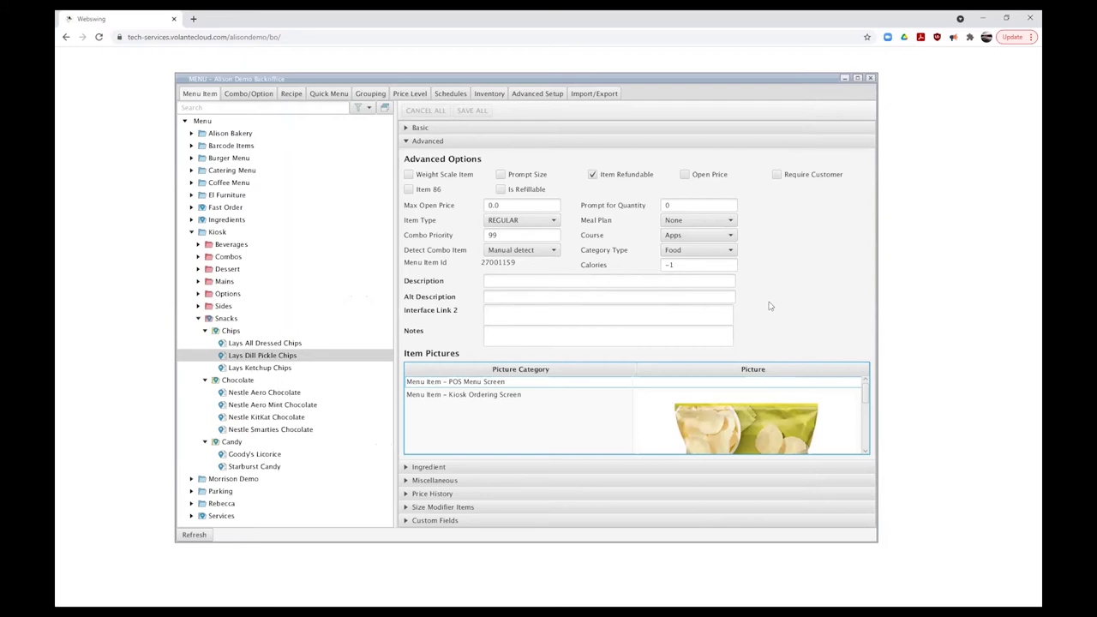
Review the kiosk pictures of the chips and Aero chocolate items, and show the picture change options for Nestle Aero Chocolate
key(Up)
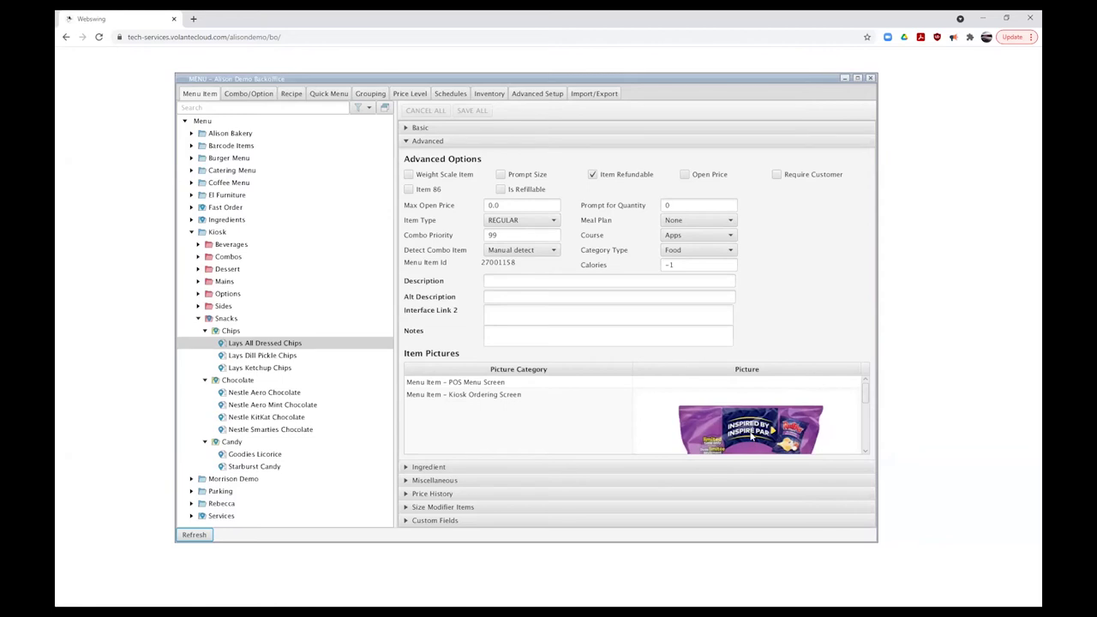
click(285, 358)
click(288, 369)
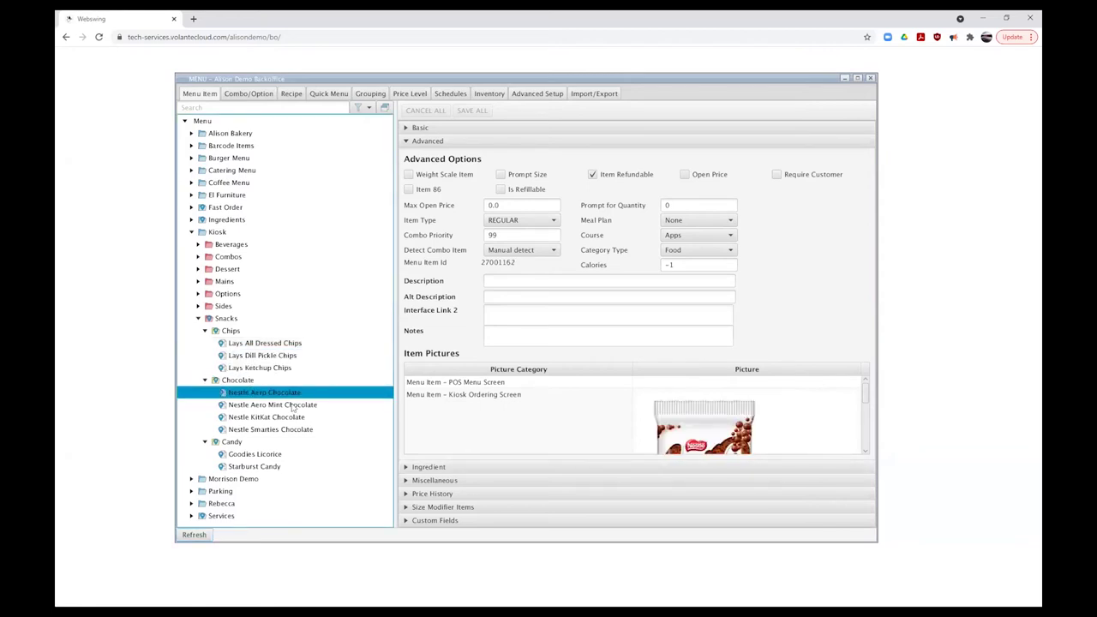
click(293, 405)
click(281, 393)
click(678, 413)
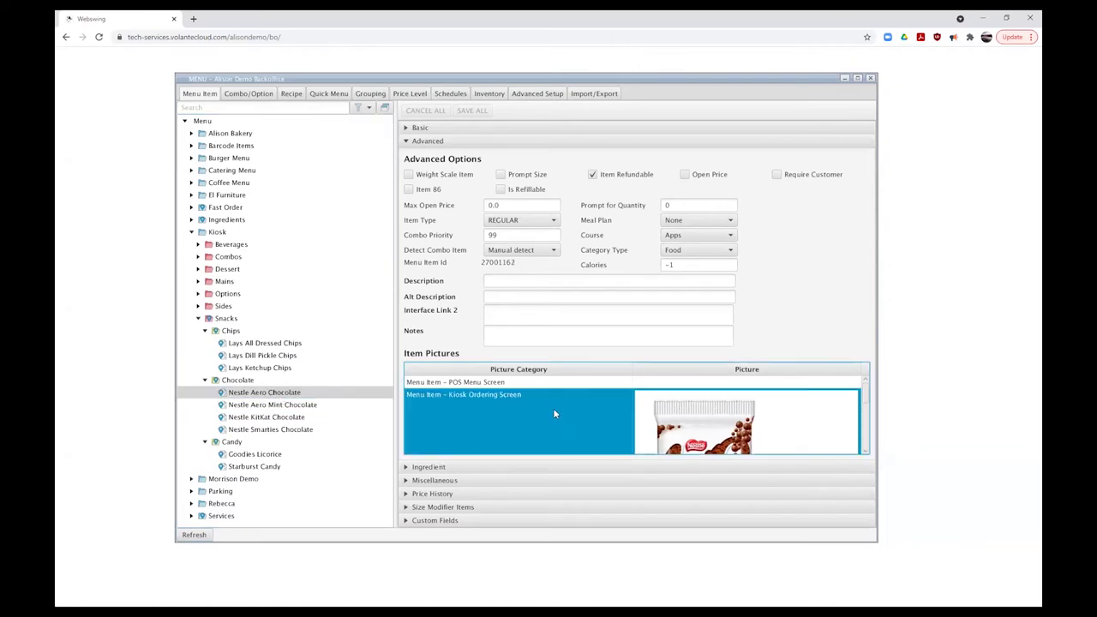
right_click(728, 417)
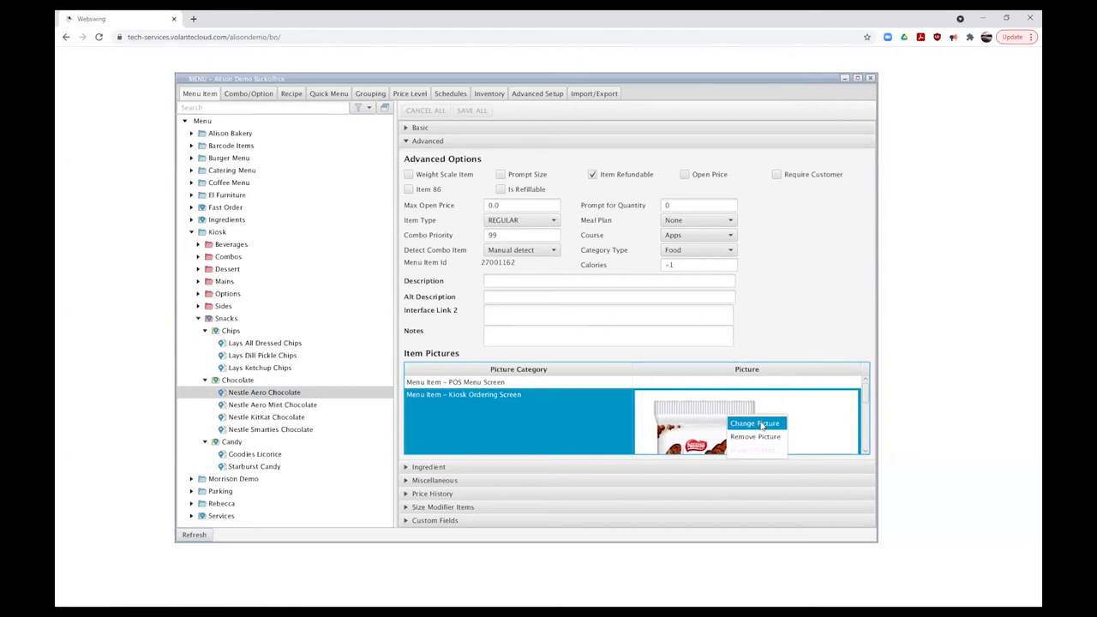
Open the image library for Nestle Aero Chocolate's kiosk picture and browse the MenuItem images, previewing several beverage pictures
click(760, 423)
click(352, 258)
click(343, 331)
click(344, 368)
click(347, 418)
click(349, 467)
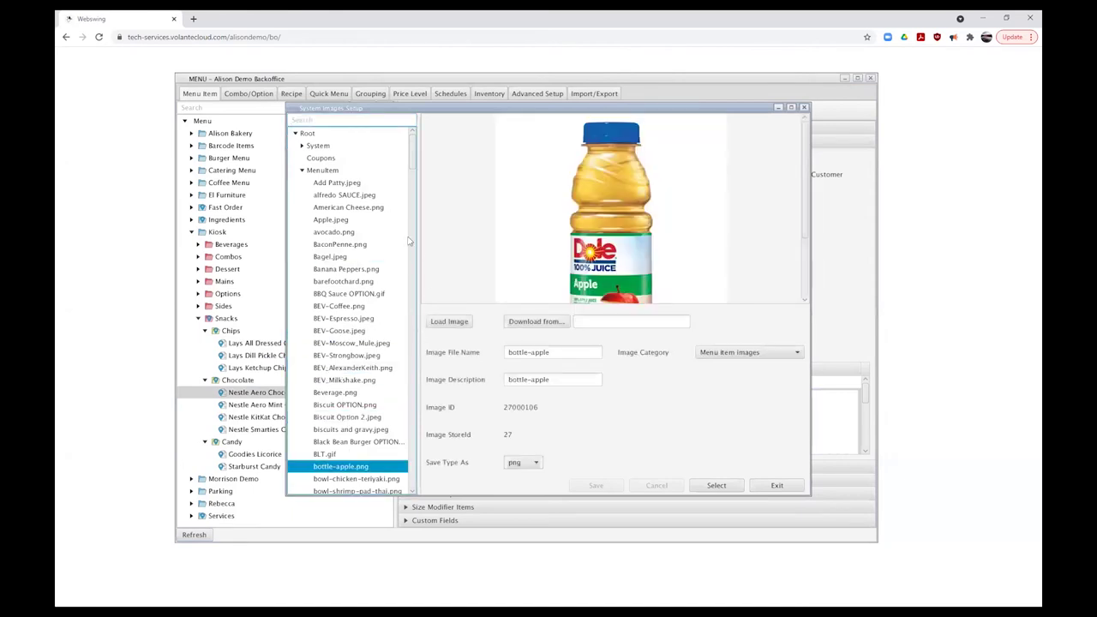
scroll(412, 150, down, 5)
scroll(412, 125, up, 5)
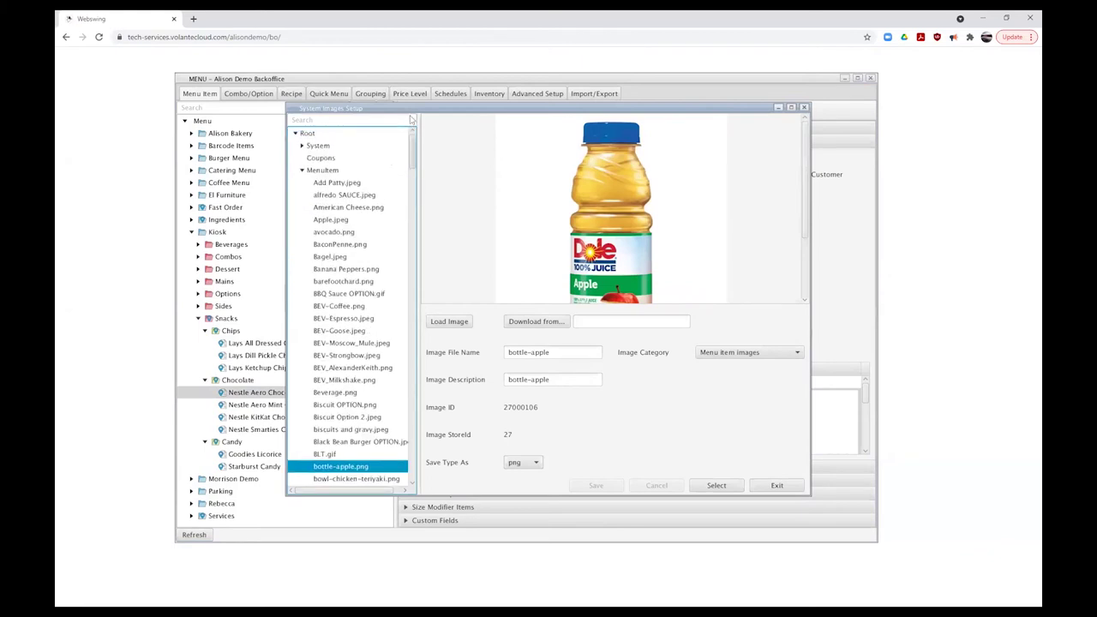
Search the image library for "choco", preview the Aero, Aero Mint, KitKat and Smarties pictures, and exit without selecting one
click(345, 120)
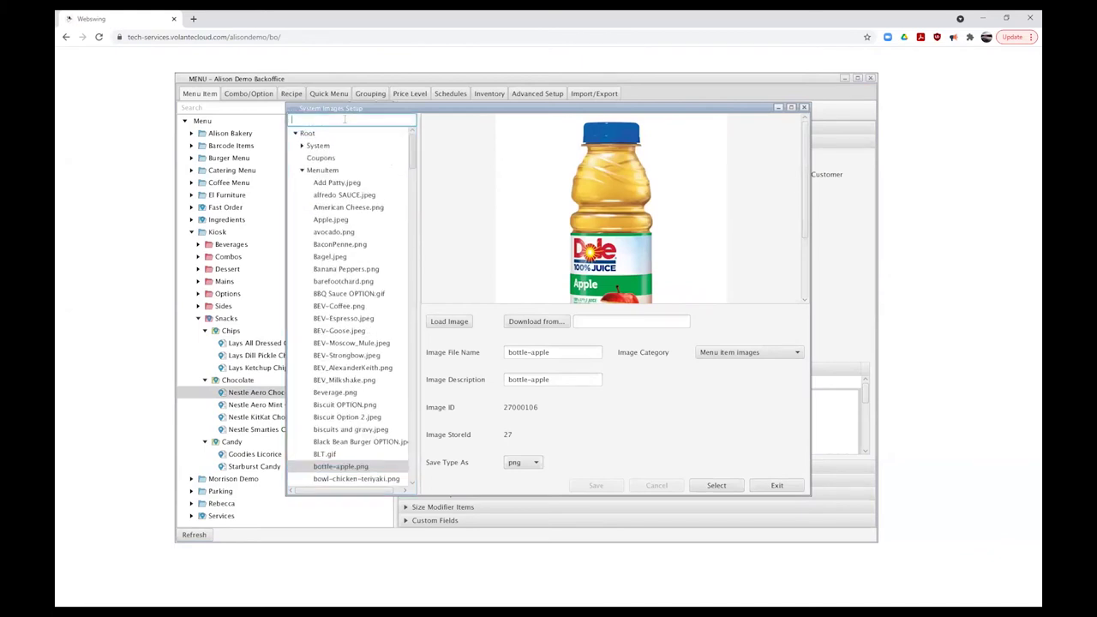
text(choco)
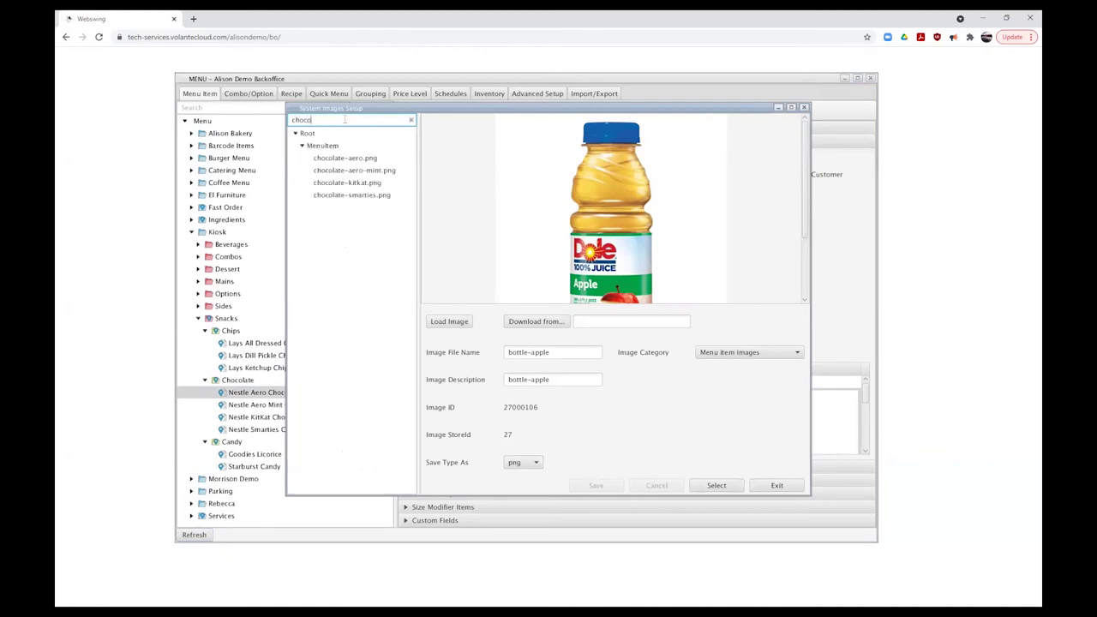
click(367, 160)
click(371, 172)
click(365, 184)
click(361, 193)
click(361, 183)
click(360, 171)
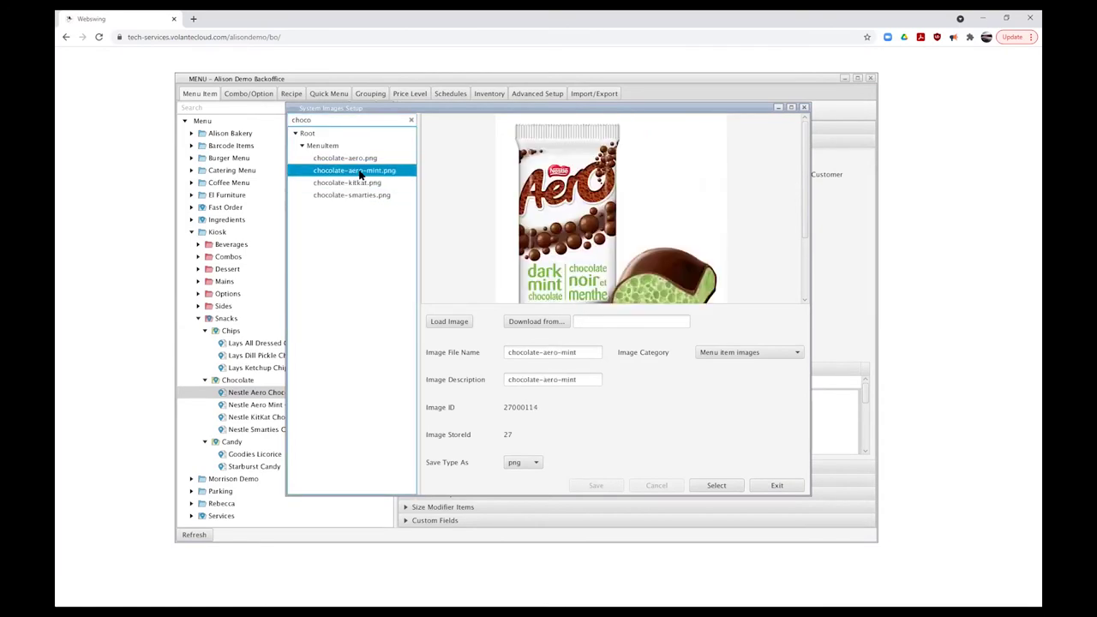
click(361, 184)
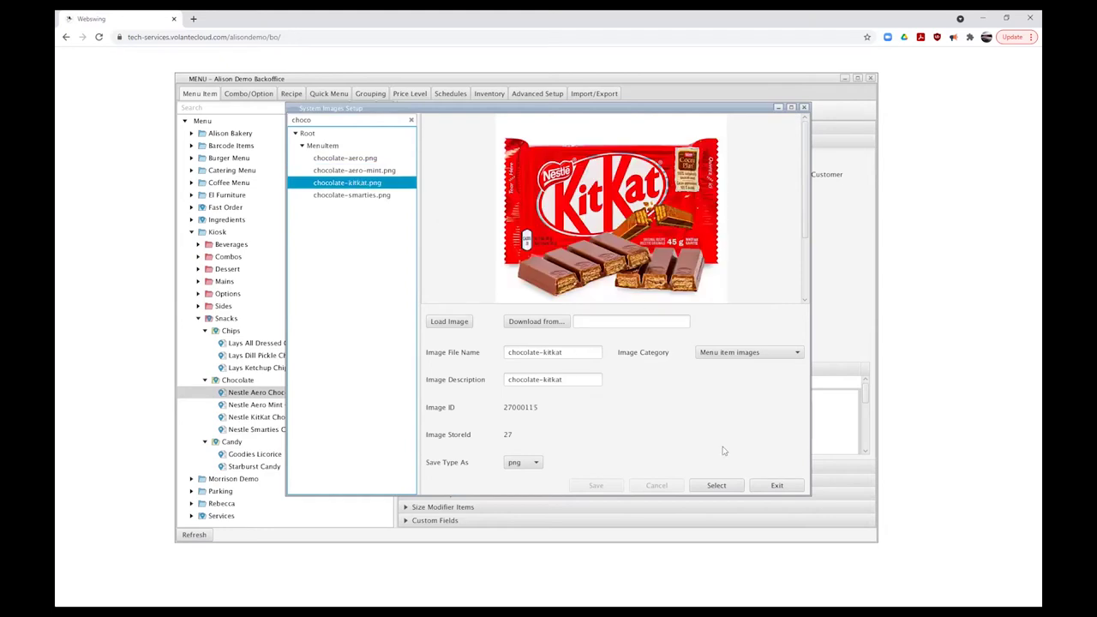
click(787, 490)
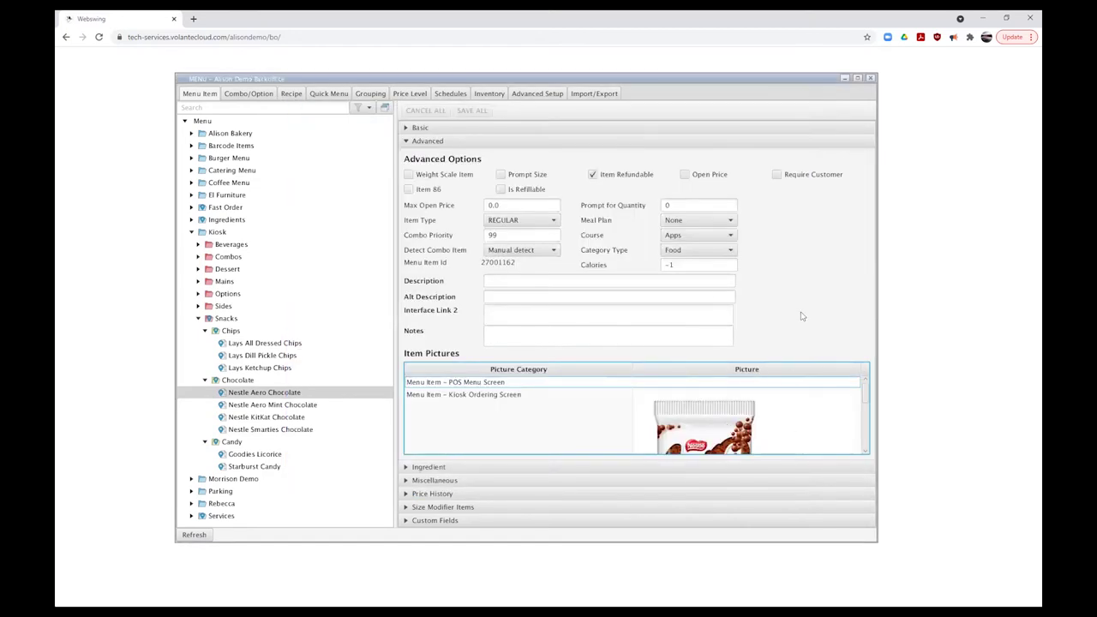
Set the calories of Lays All Dressed Chips to 850
click(299, 345)
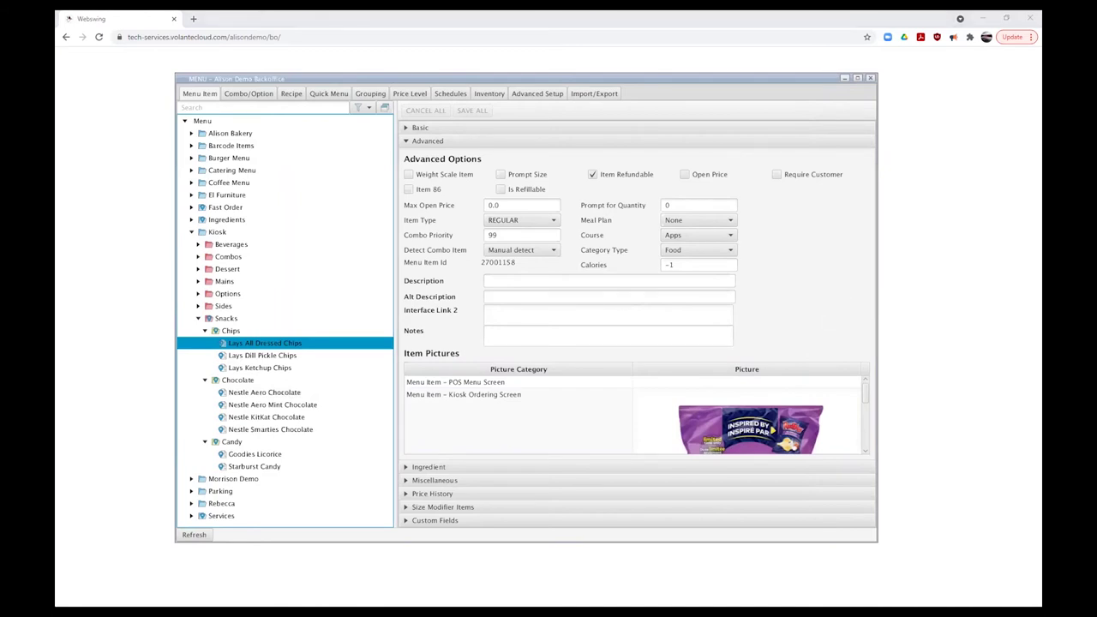
click(680, 265)
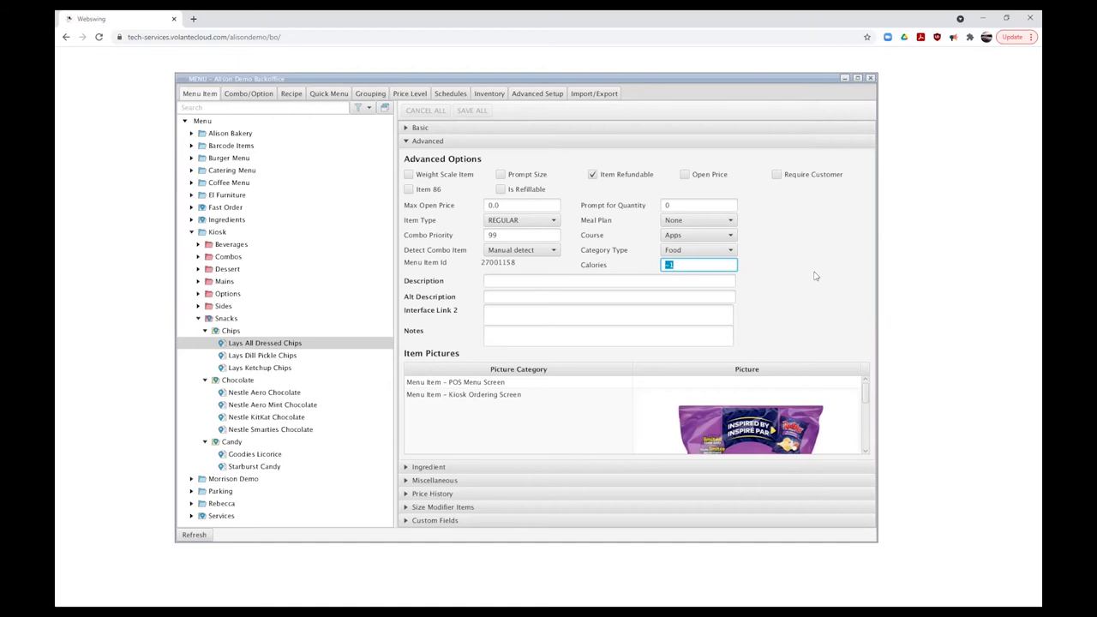
text(850)
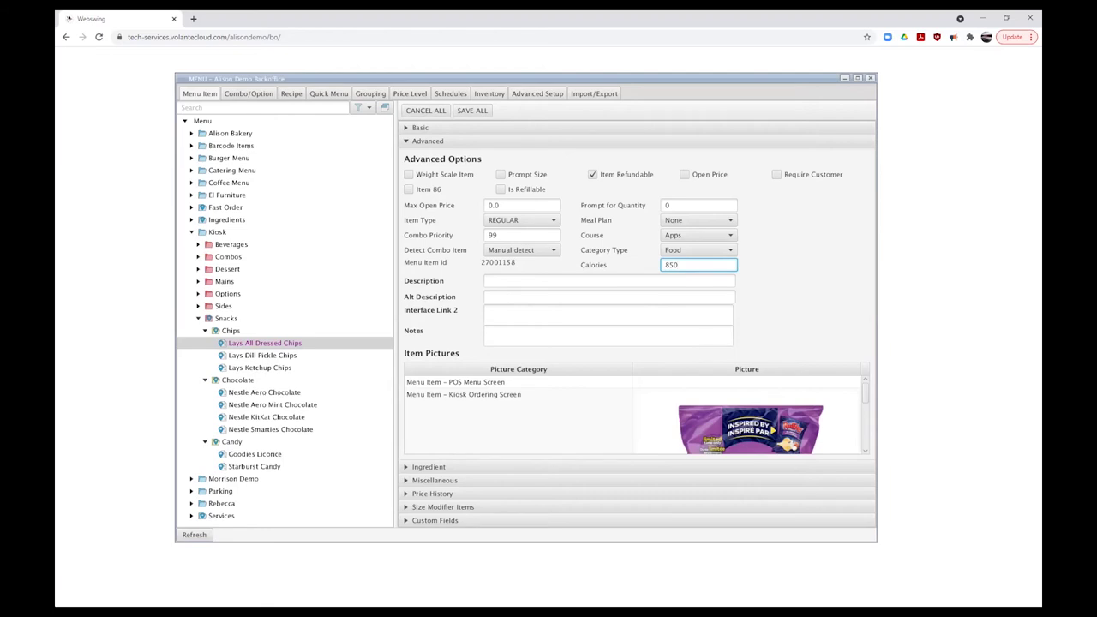
Paste the English product text as the Description and the French text as the Alt Description of Lays All Dressed Chips, and save
click(570, 282)
key(ctrl+v)
drag(556, 282, 362, 273)
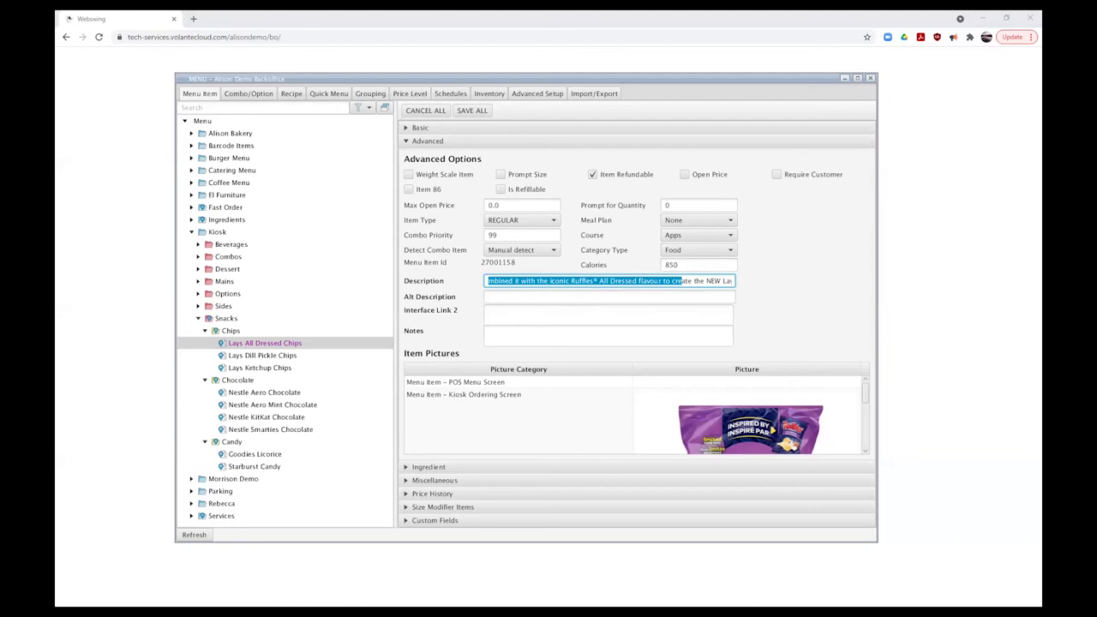
click(556, 297)
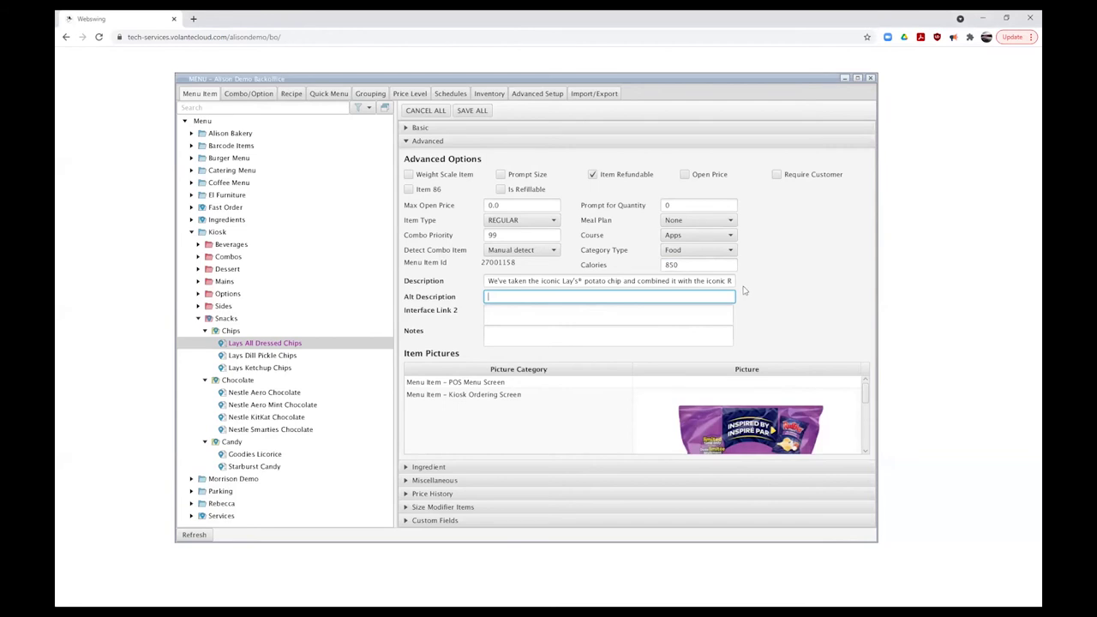
key(ctrl+v)
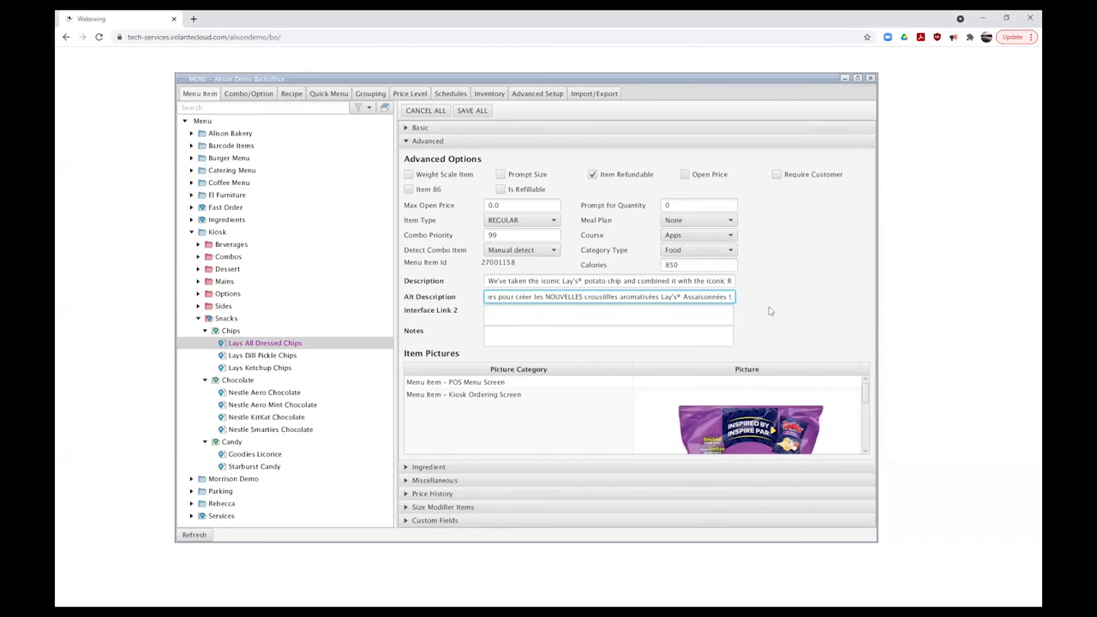
click(471, 111)
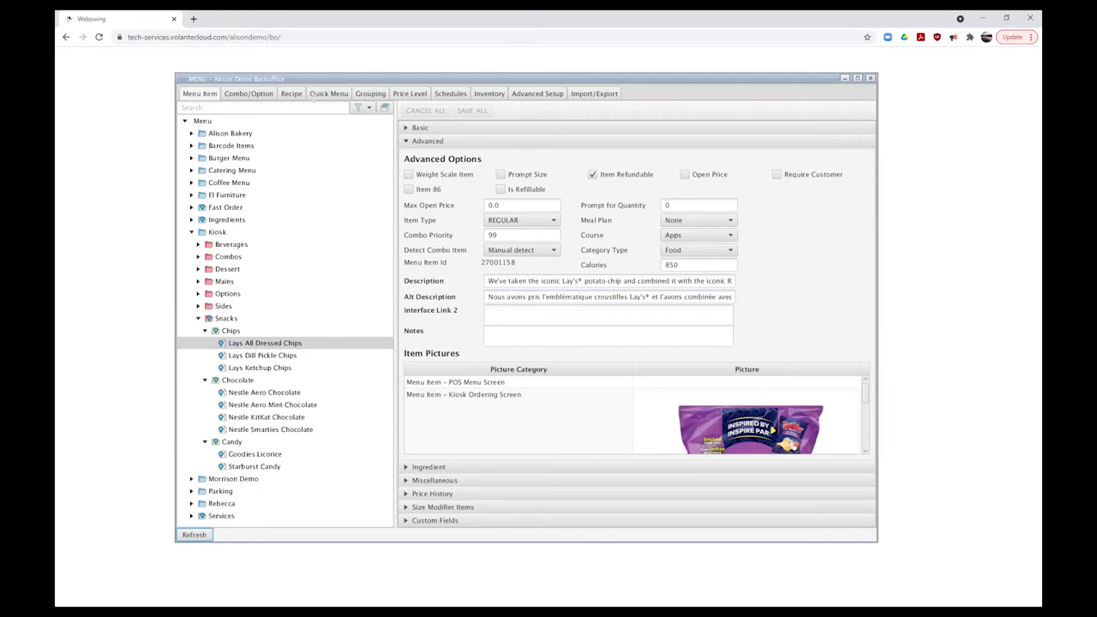
Open the Kiosk Menu quick menu and review its screens, including Salad, Sushi, Beverages, Dessert, Alcohol and Starters
click(326, 96)
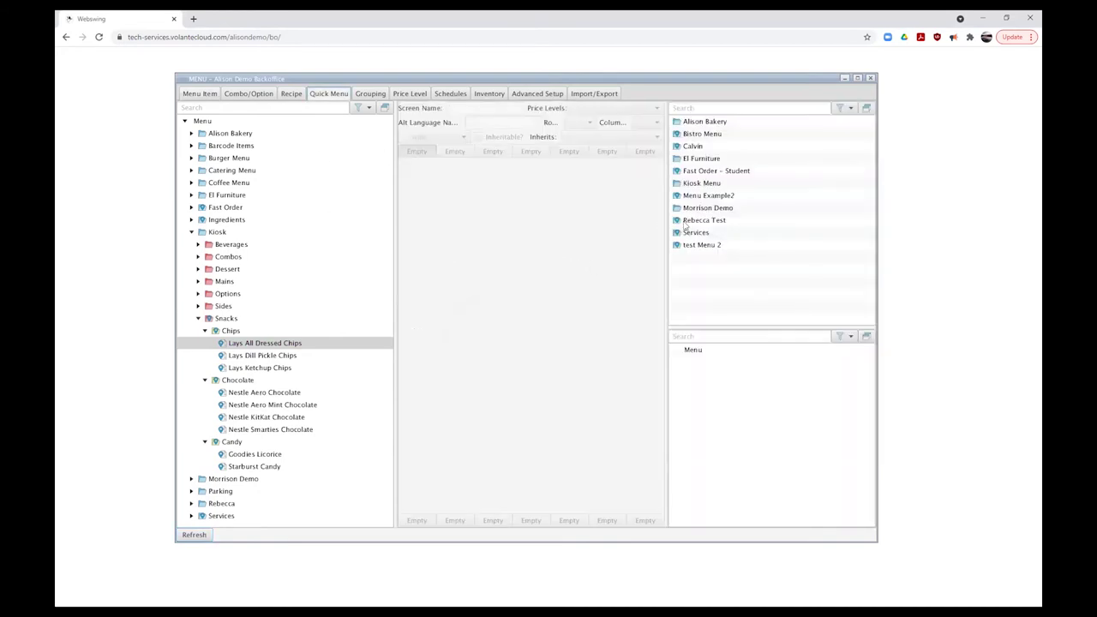
click(701, 184)
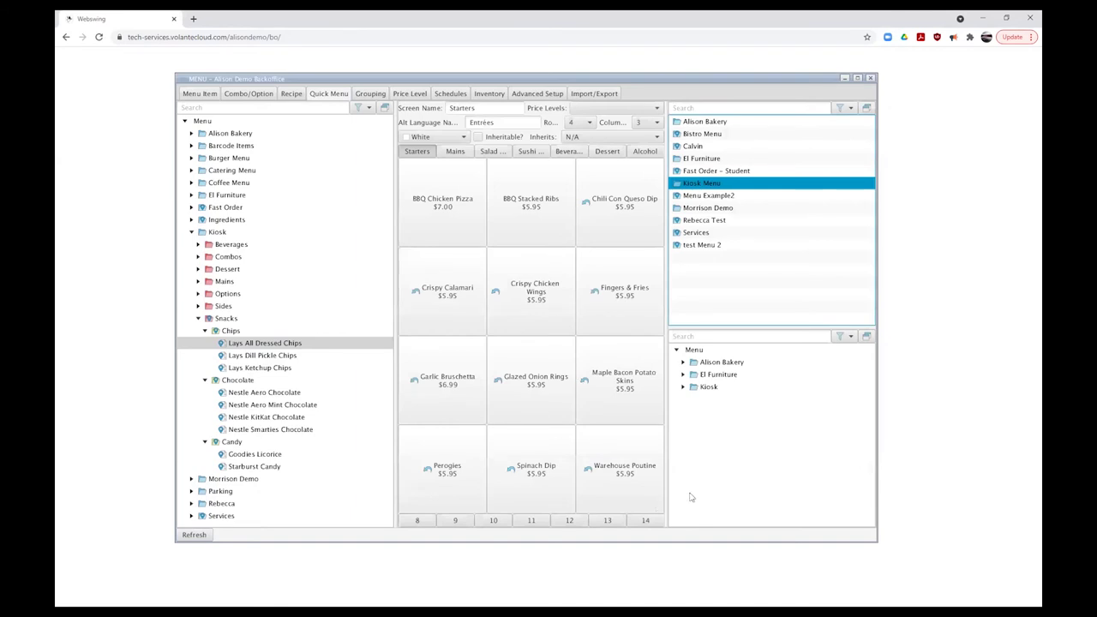
click(493, 152)
click(526, 152)
click(573, 152)
click(607, 152)
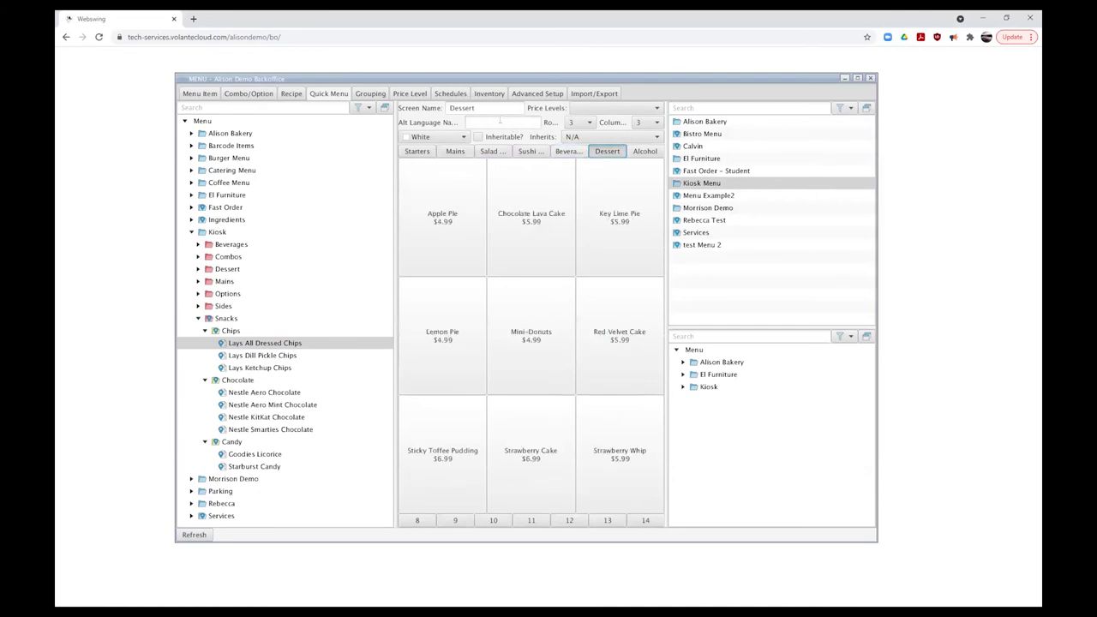
click(643, 151)
click(417, 152)
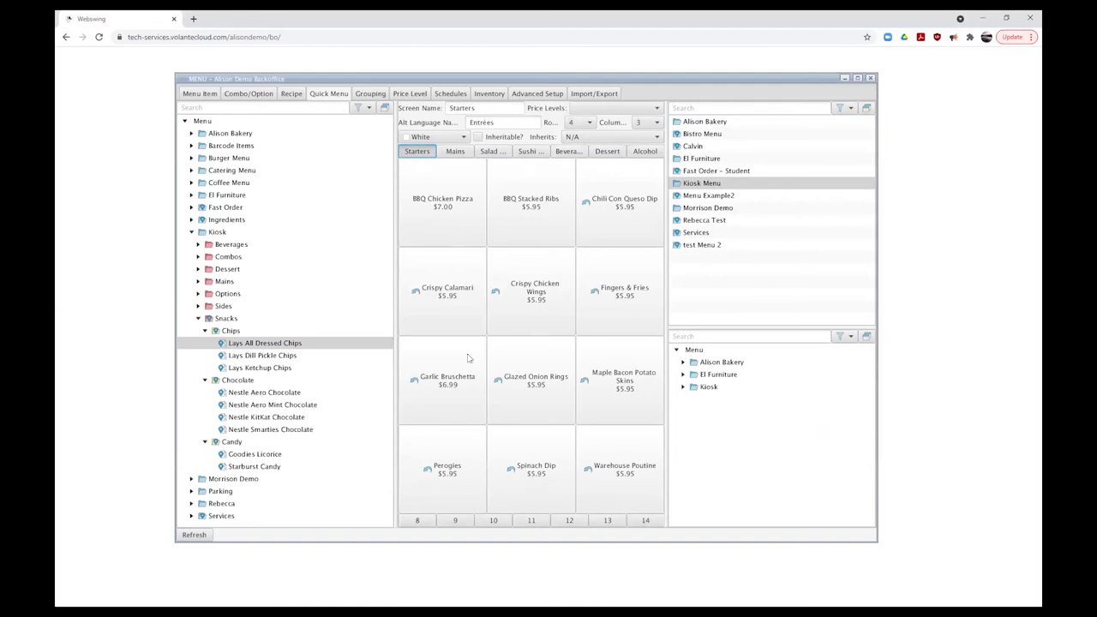
Check the row and column options of empty screen 8, keep 3 columns, and compare its layout with the Dessert screen
click(418, 521)
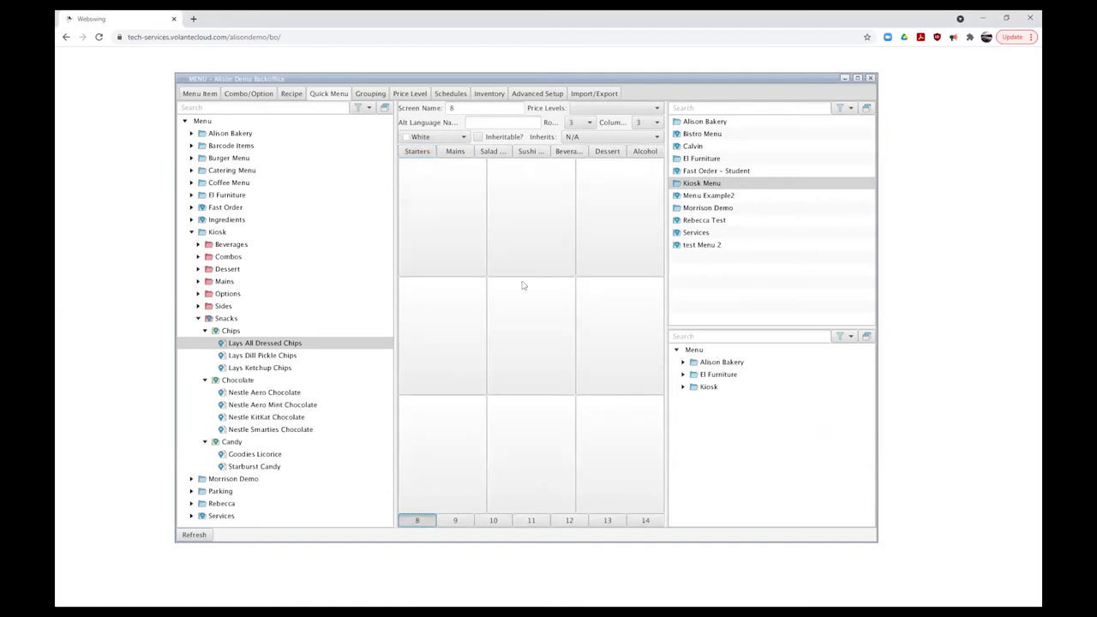
click(590, 123)
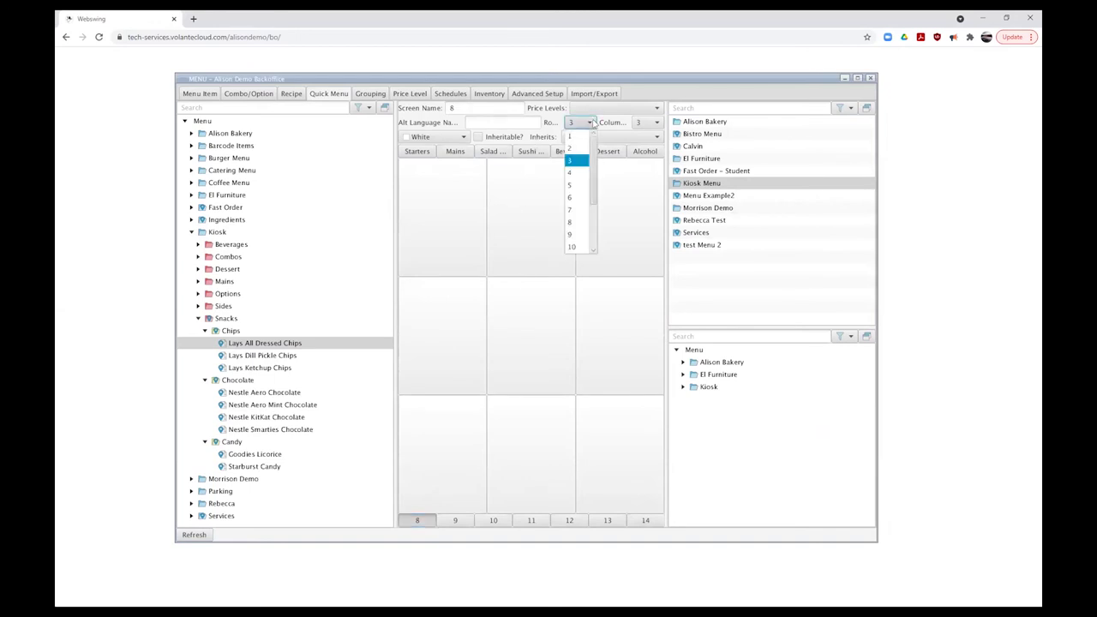
click(638, 122)
click(651, 122)
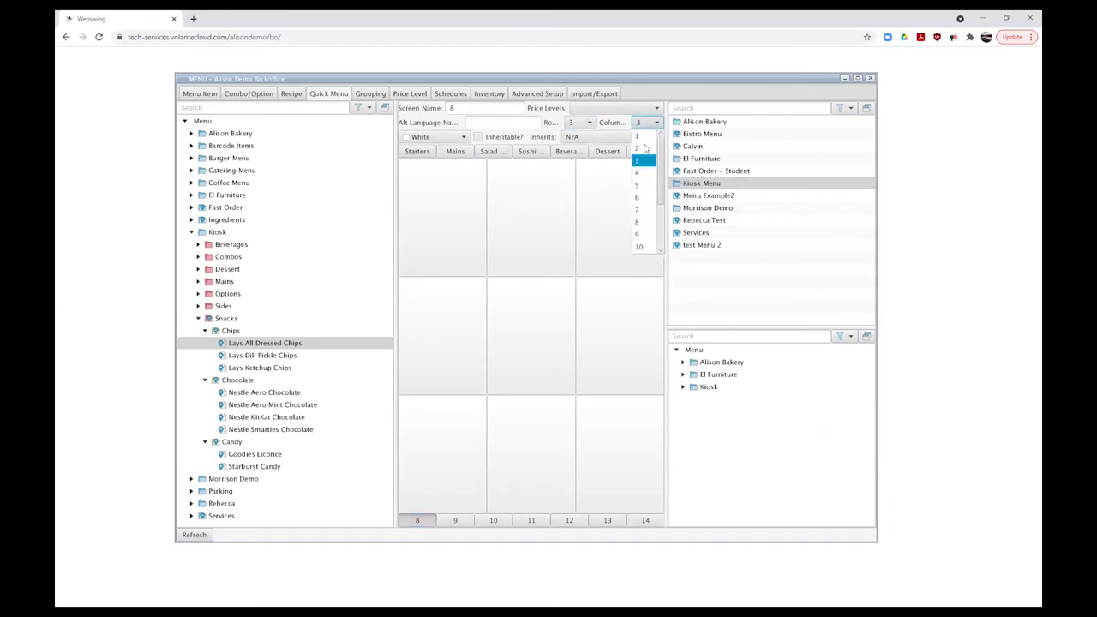
click(645, 160)
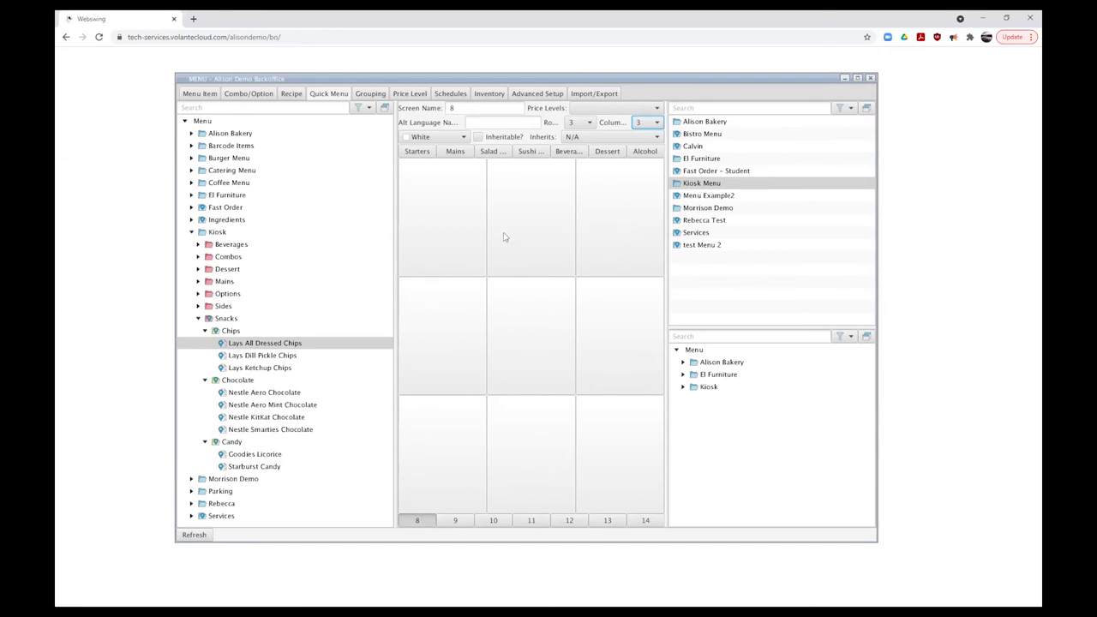
click(605, 153)
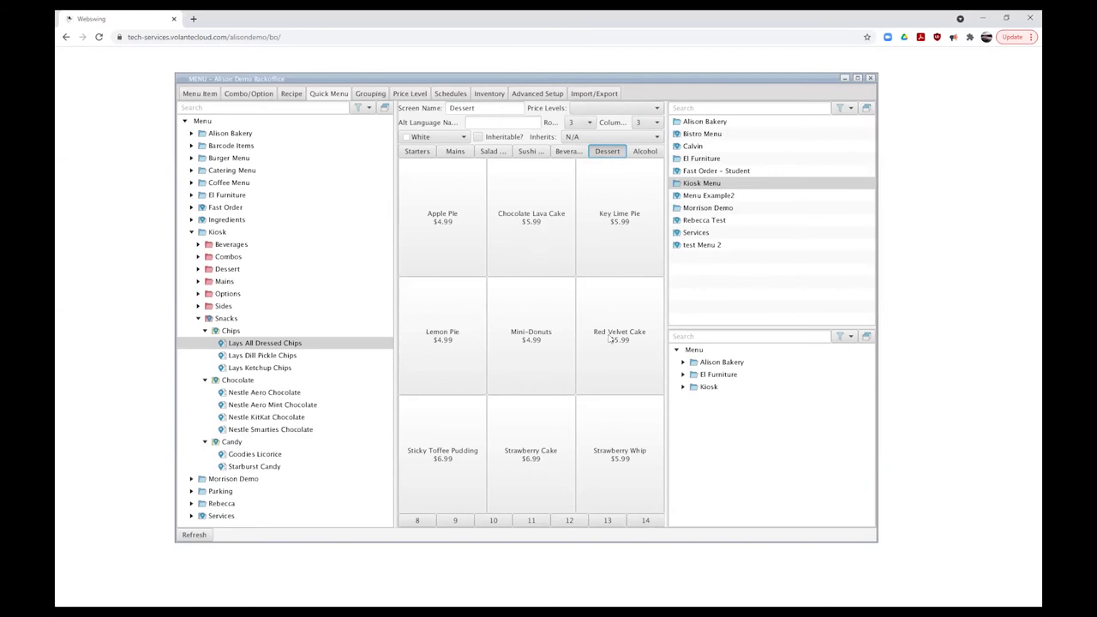
Name Kiosk Menu screen 8 "Snacks"
click(418, 521)
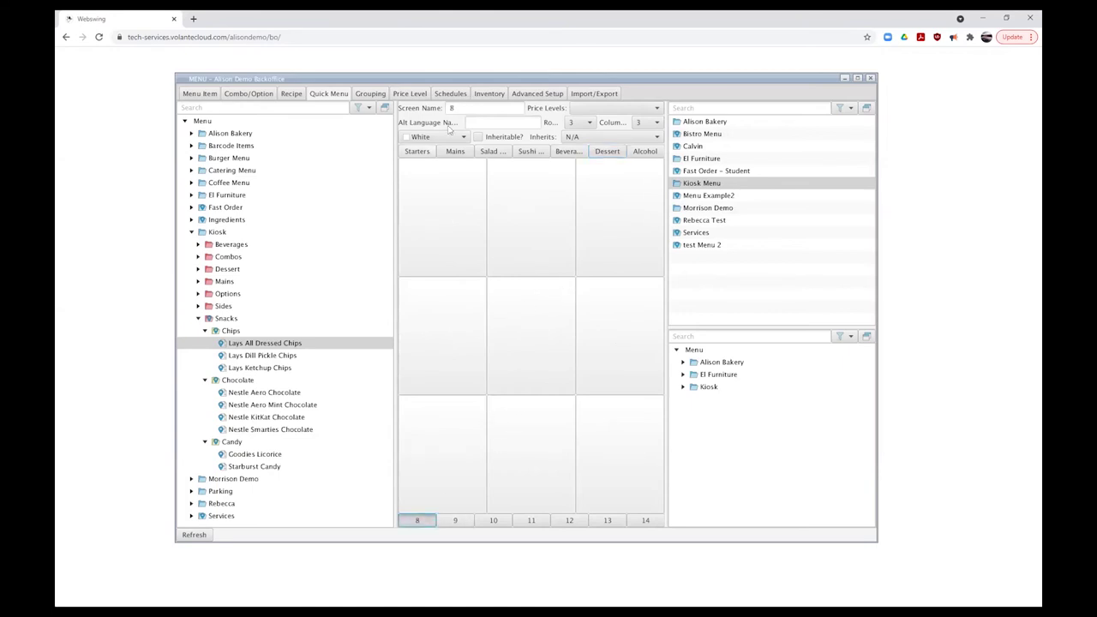
click(466, 107)
double_click(446, 110)
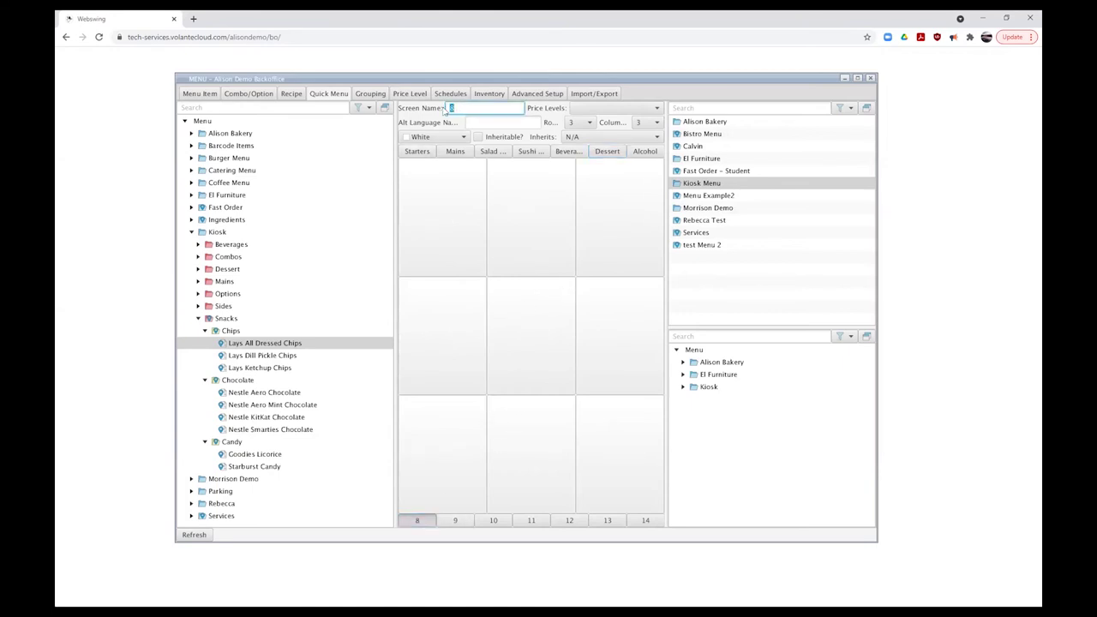
text(Snacks)
Place the Lays All Dressed, Dill Pickle and Ketchup Chips in the first row of the Snacks screen, in that order
click(374, 342)
drag(273, 358, 507, 239)
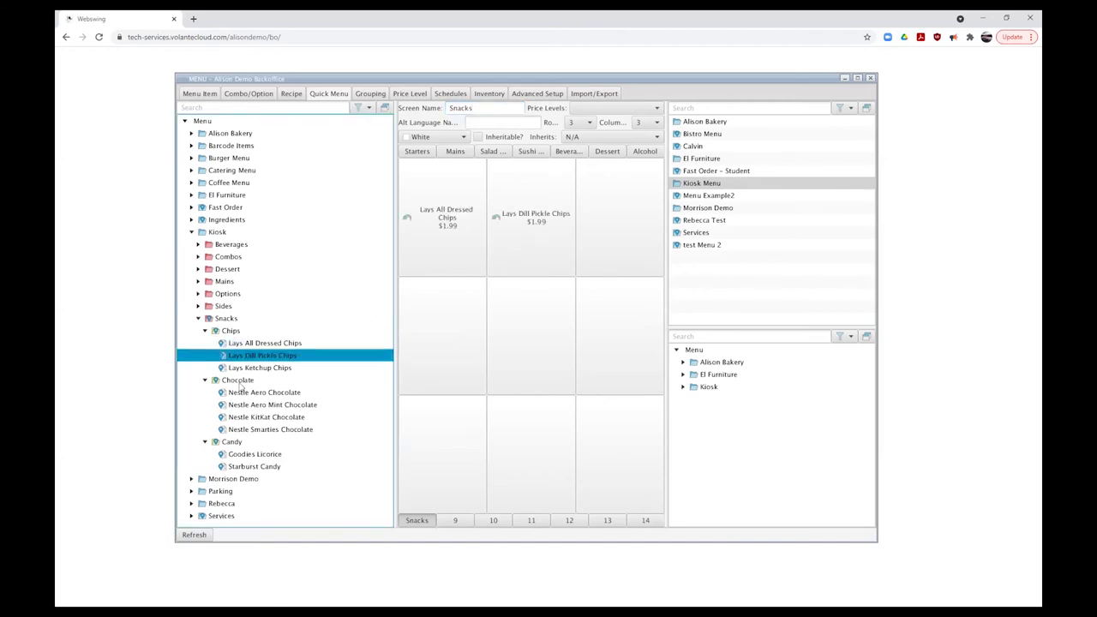
drag(243, 370, 604, 242)
Fill the remaining Snacks screen cells in order with Nestle Aero, Aero Mint, KitKat and Smarties Chocolate, Goodies Licorice and Starburst Candy
drag(240, 395, 481, 328)
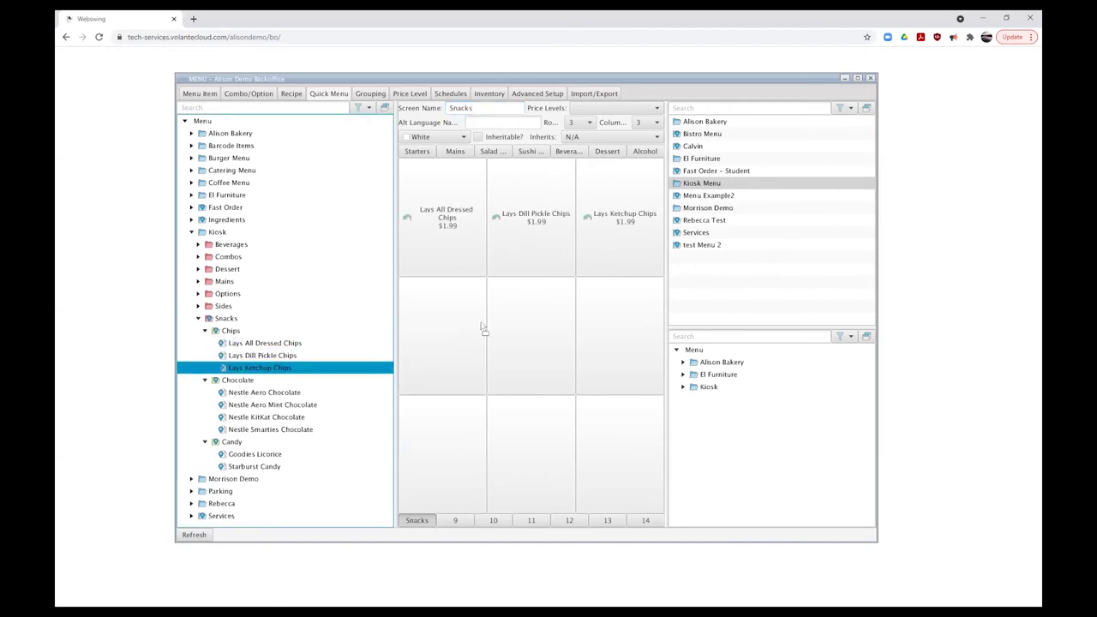
drag(264, 405, 519, 357)
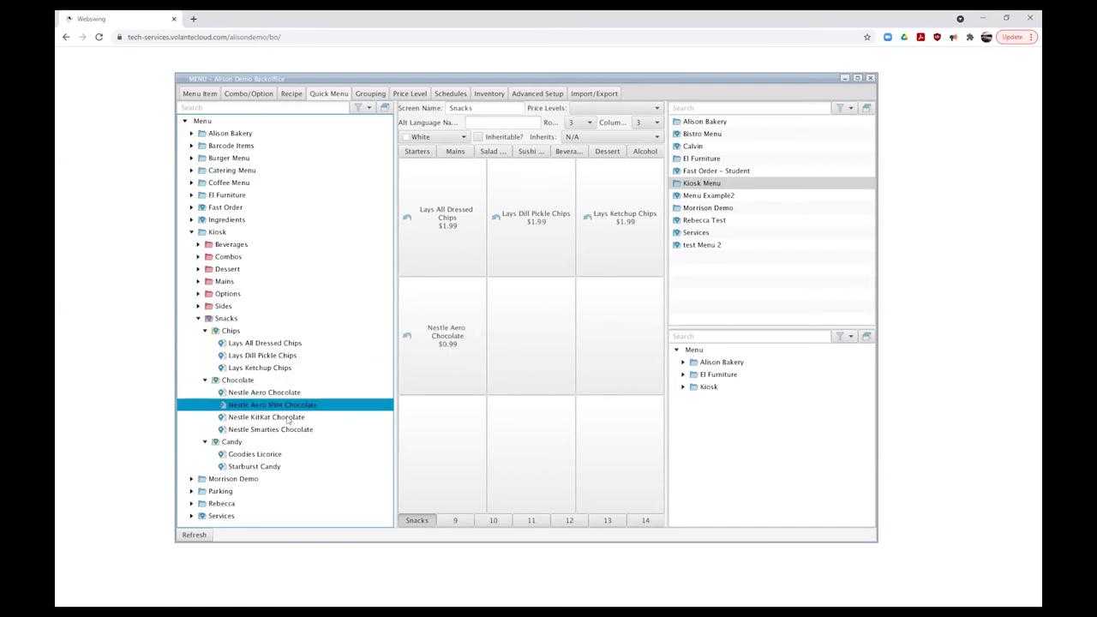
drag(266, 417, 600, 337)
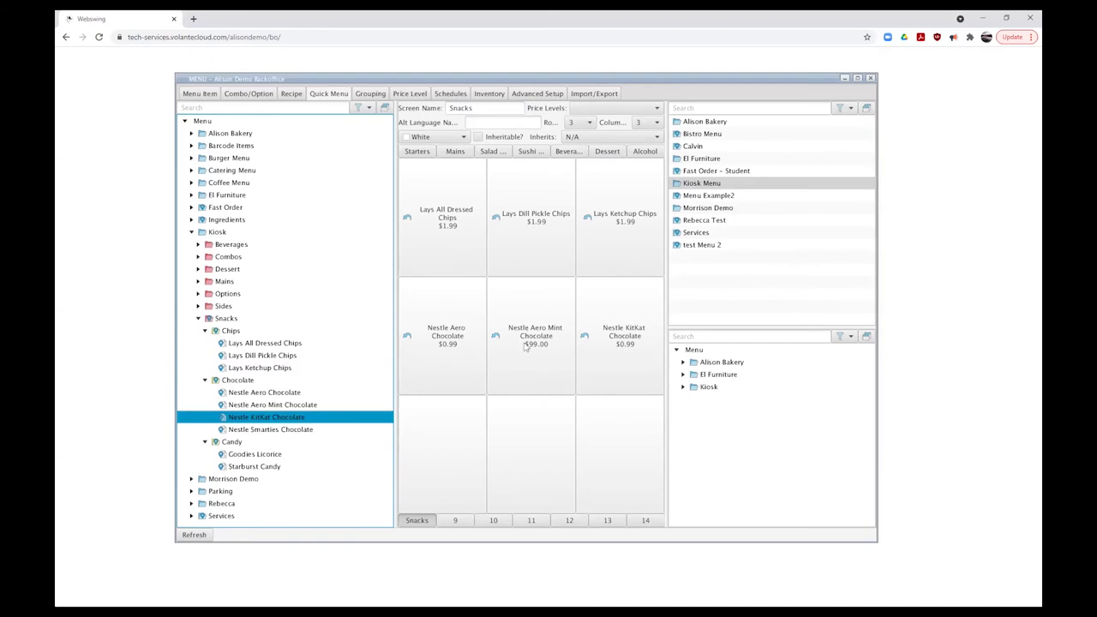
drag(294, 434, 446, 439)
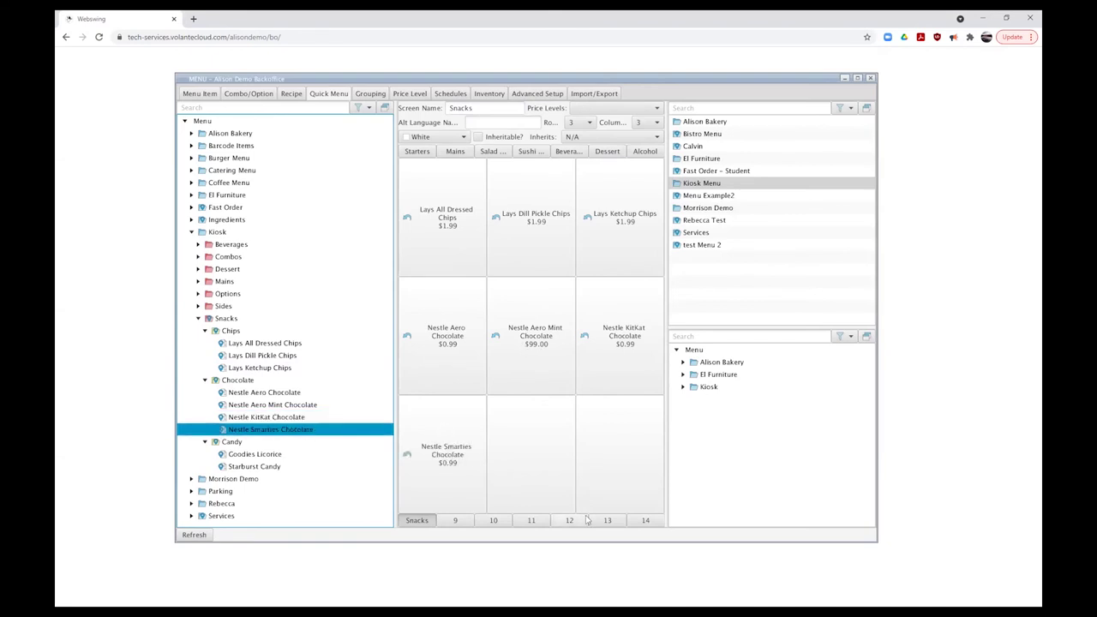
drag(242, 457, 549, 459)
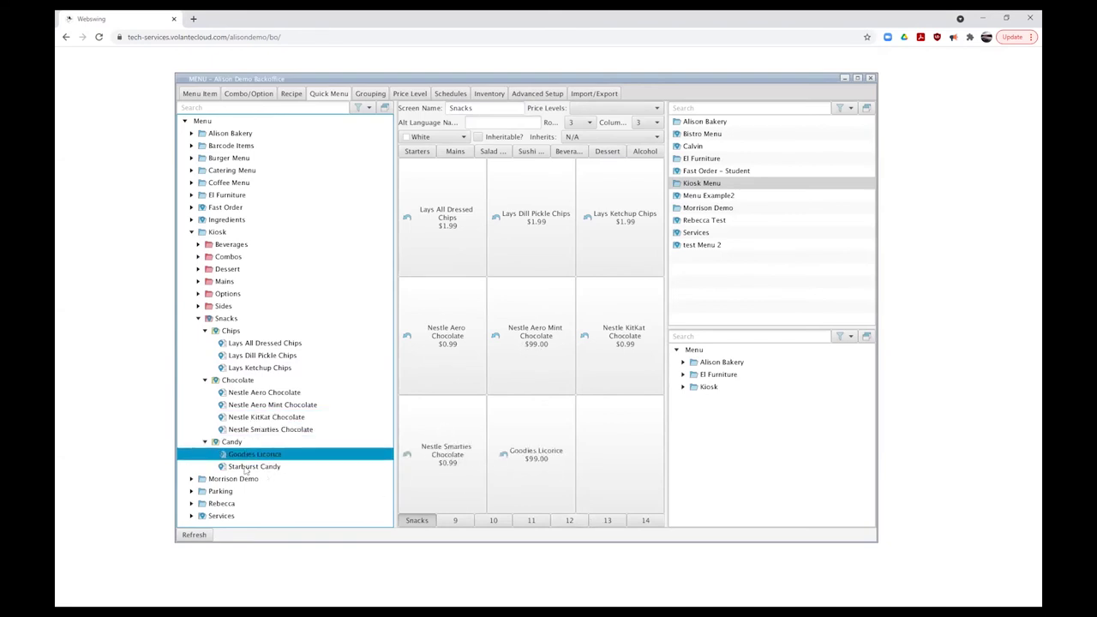
drag(245, 470, 600, 471)
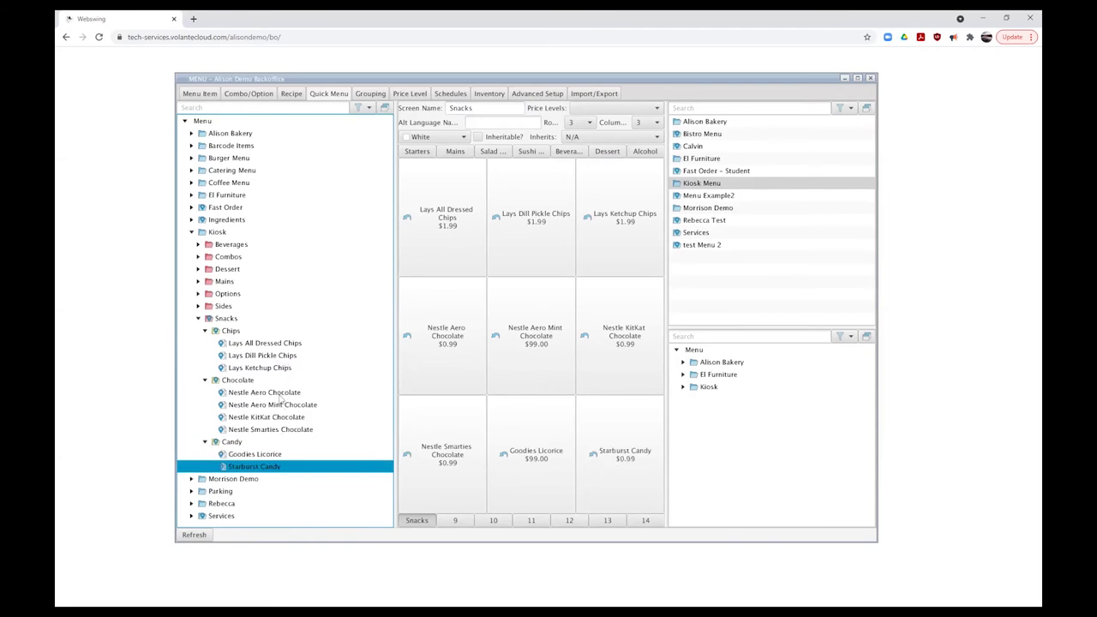
Set the prices of Nestle Aero Mint Chocolate and Goodies Licorice to 0.99 in the Snacks group's item table and save
click(202, 95)
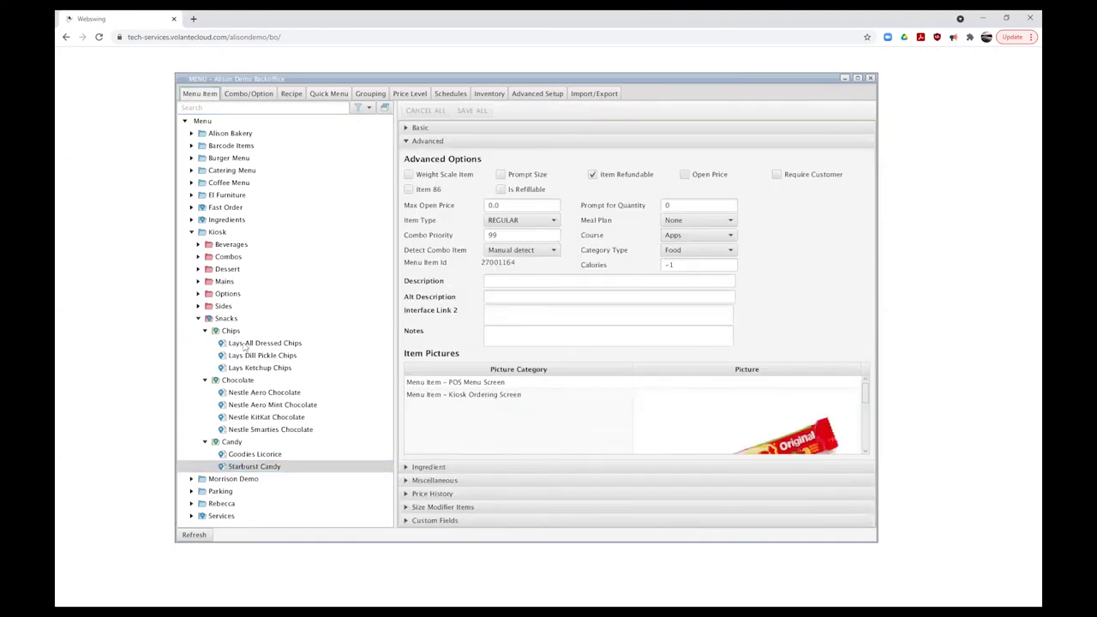
click(228, 319)
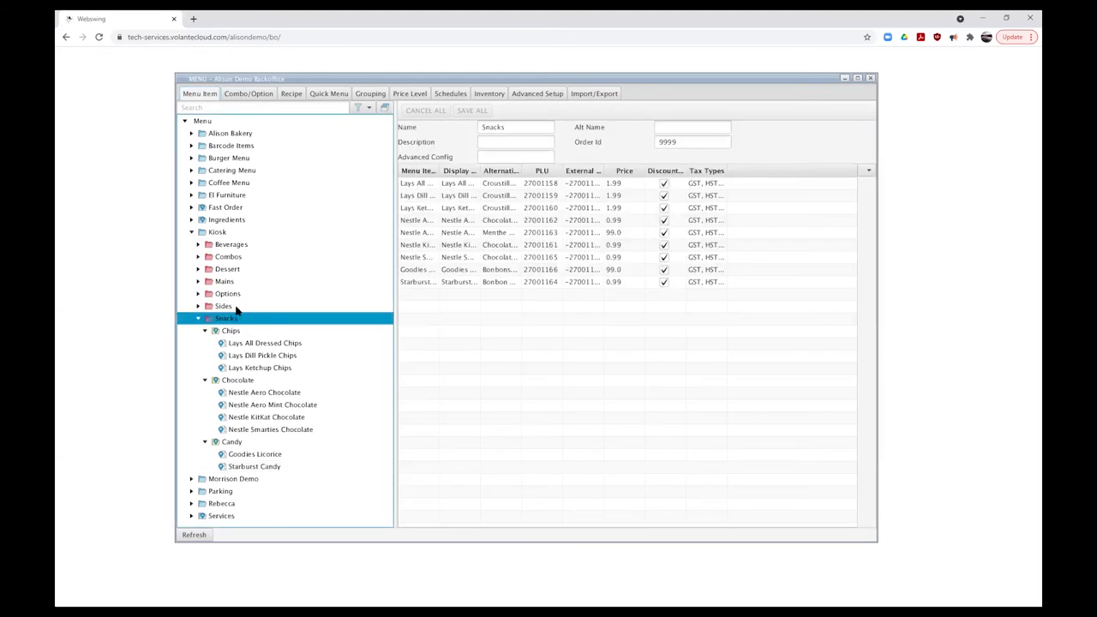
double_click(627, 235)
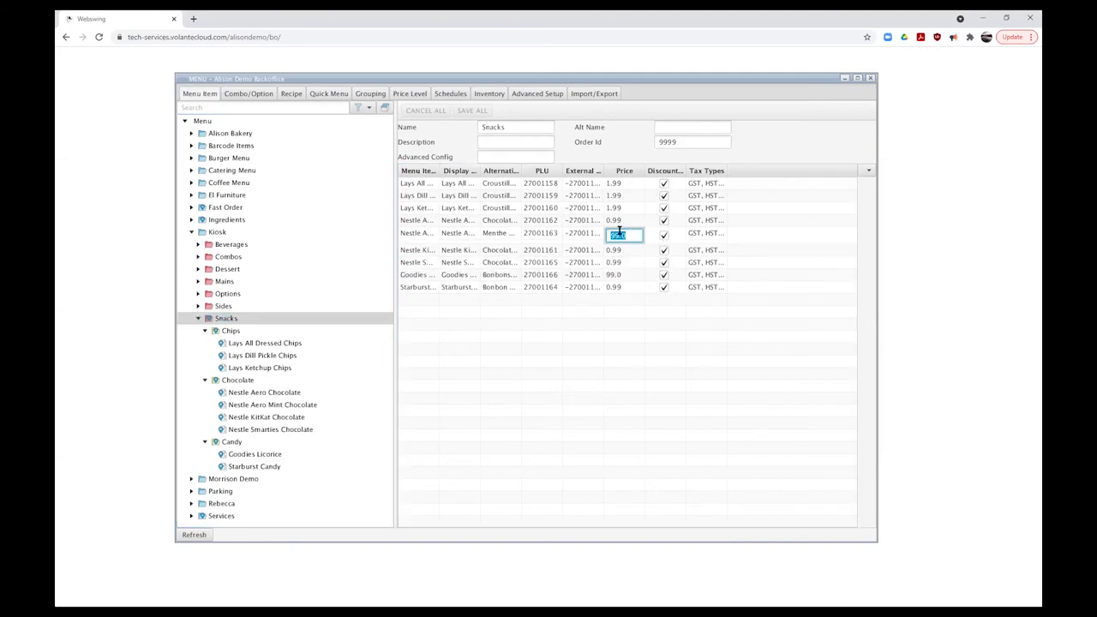
text(0.99)
key(Return)
double_click(643, 272)
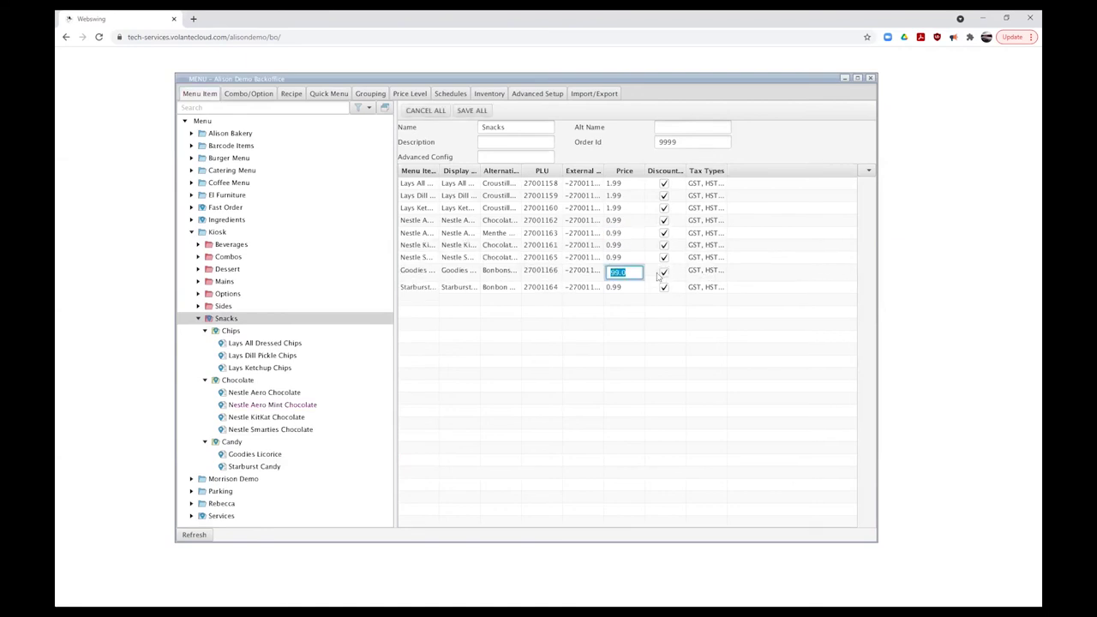
text(0.99)
key(Return)
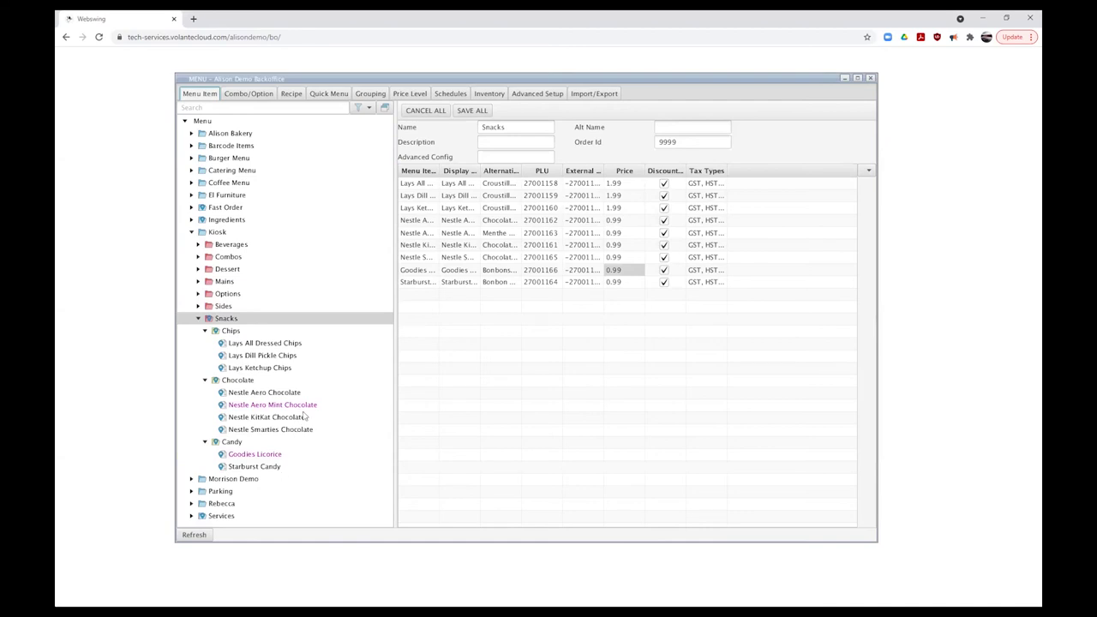
click(475, 112)
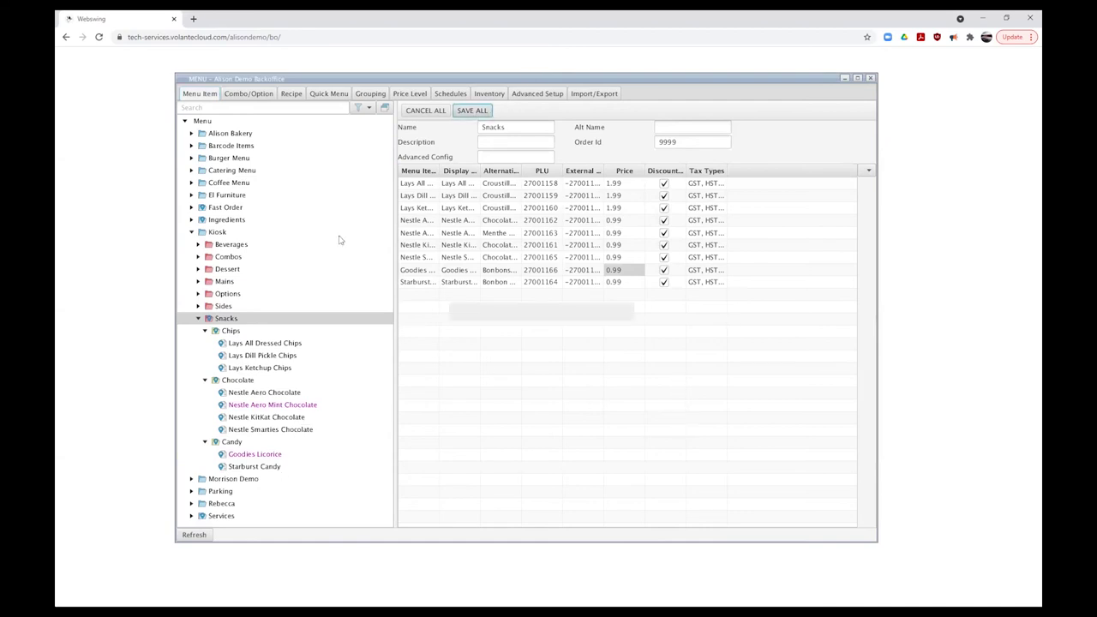
Give the Snacks screen of the Kiosk quick menu the alternate language name "Collations"
click(330, 94)
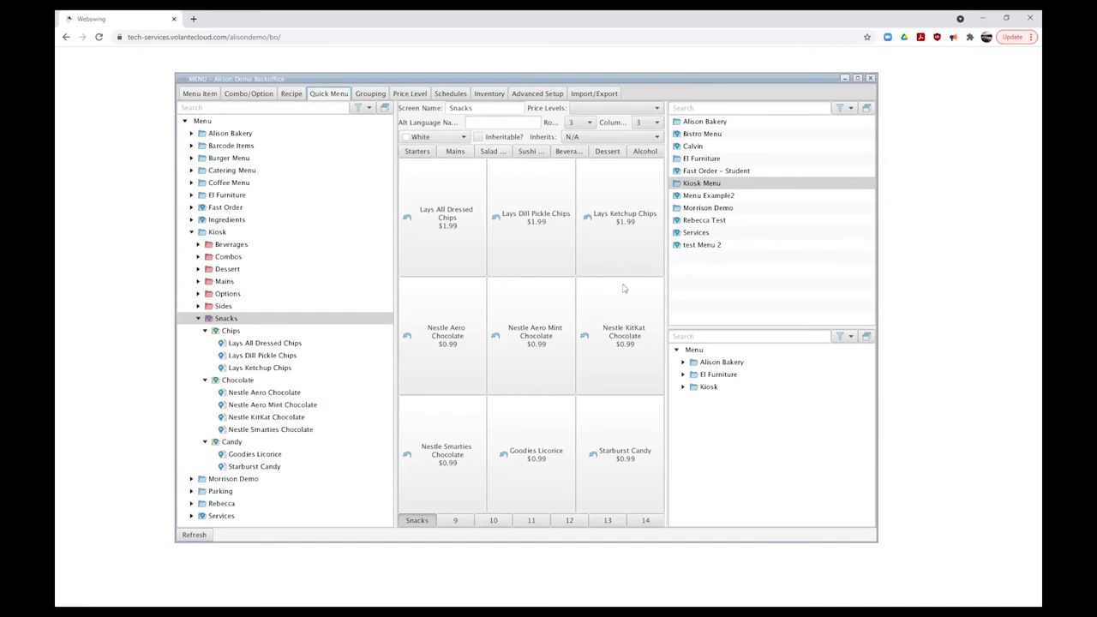
click(511, 126)
text(Collations)
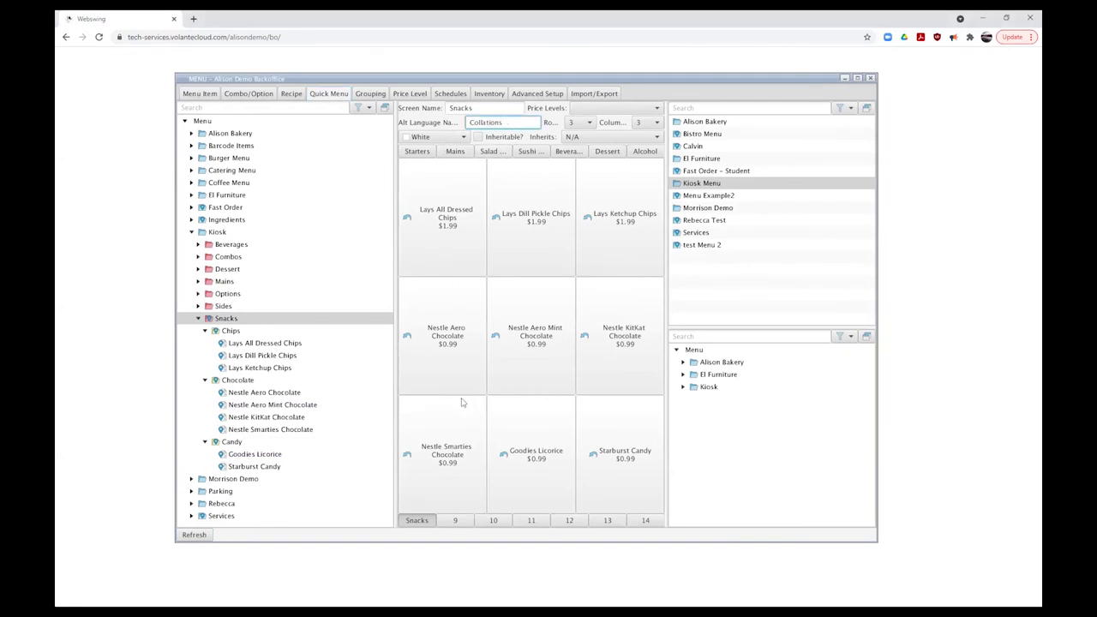
right_click(423, 522)
click(409, 525)
right_click(412, 523)
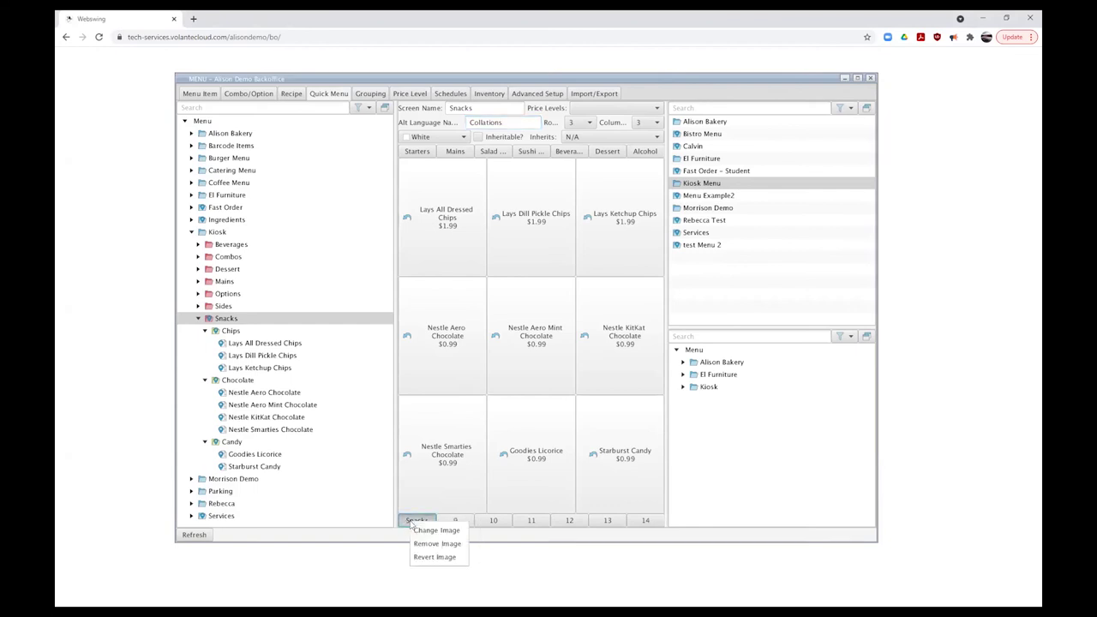
click(470, 520)
right_click(493, 520)
click(434, 523)
click(420, 523)
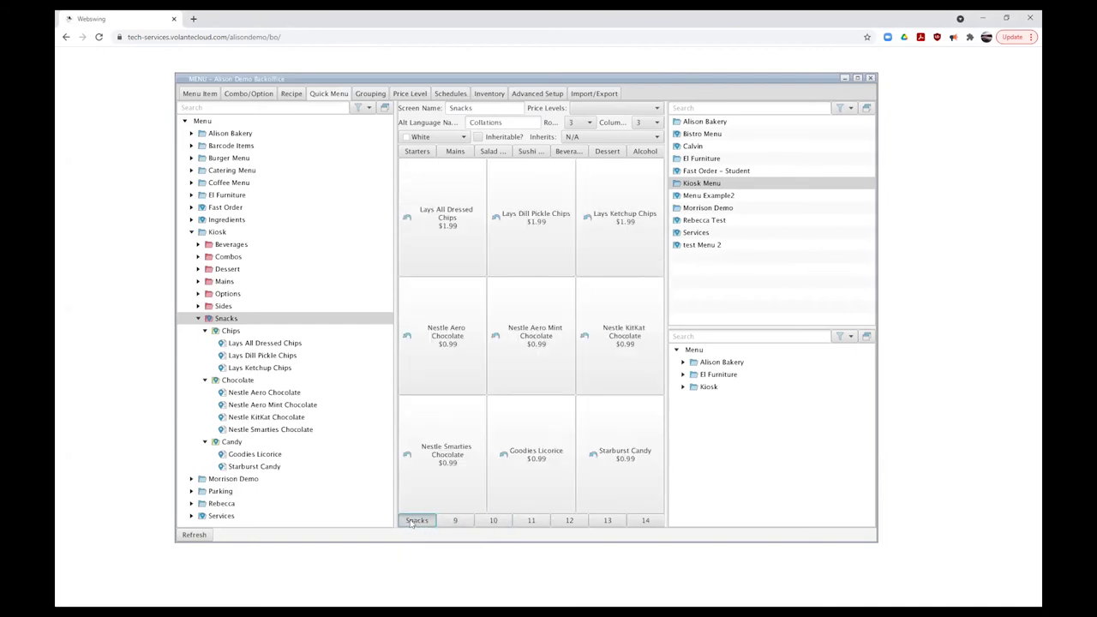
Start changing the Snacks screen's image and add a new image item under the System image category
right_click(412, 524)
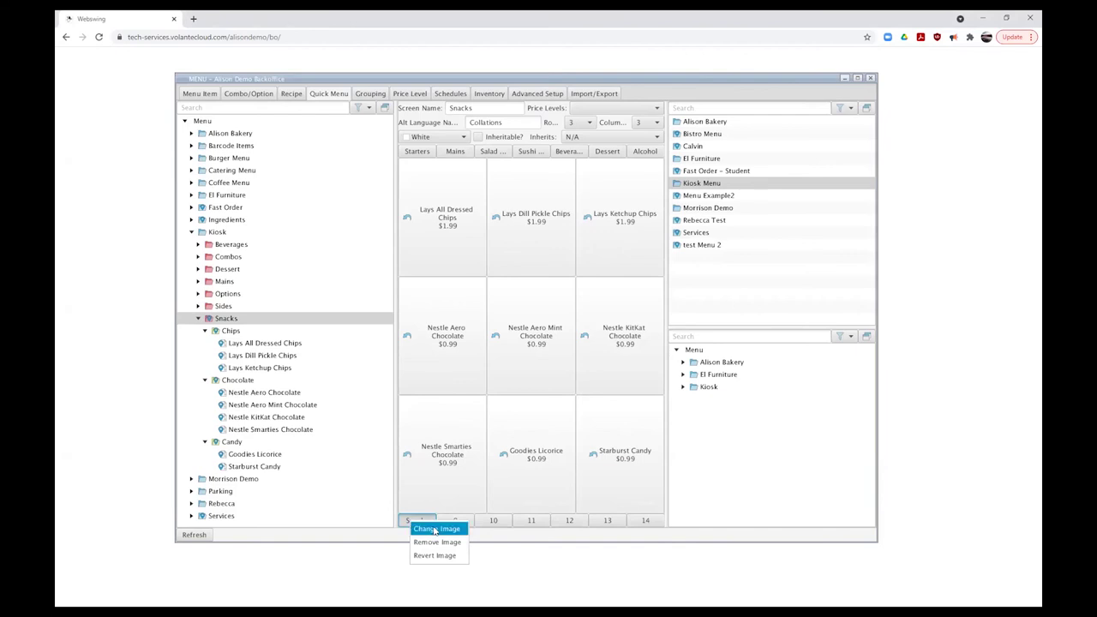
click(435, 530)
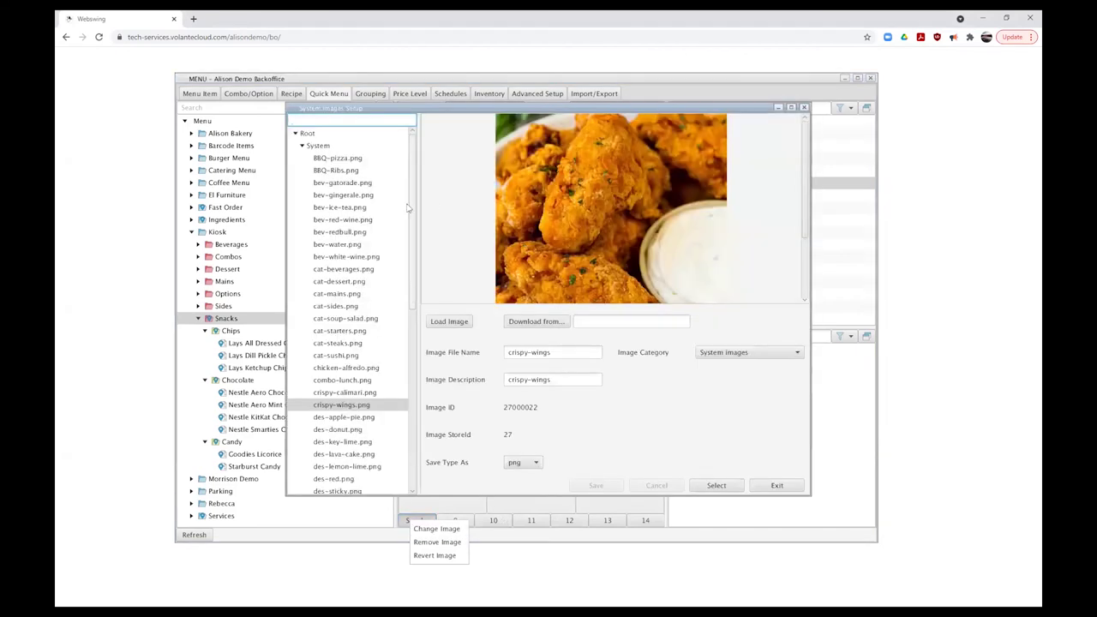
click(303, 146)
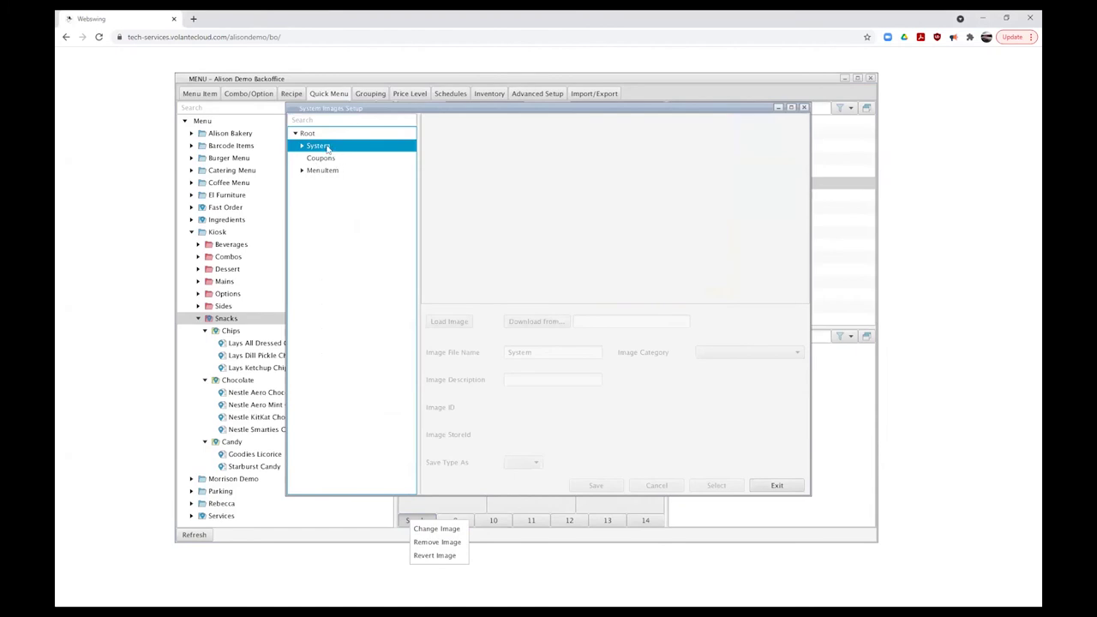
right_click(327, 147)
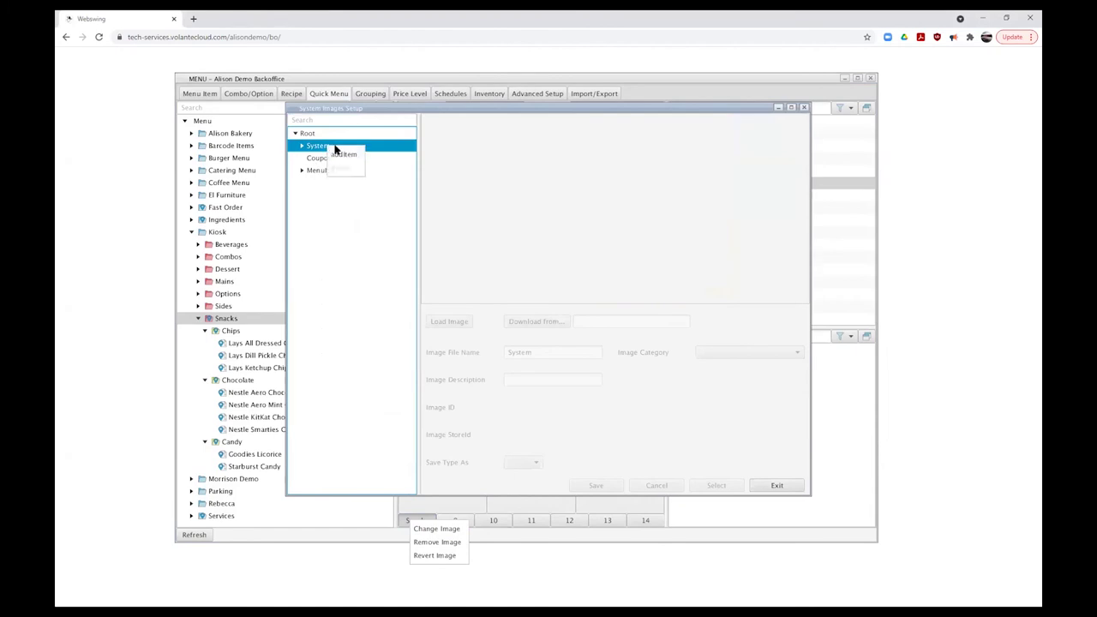
click(344, 156)
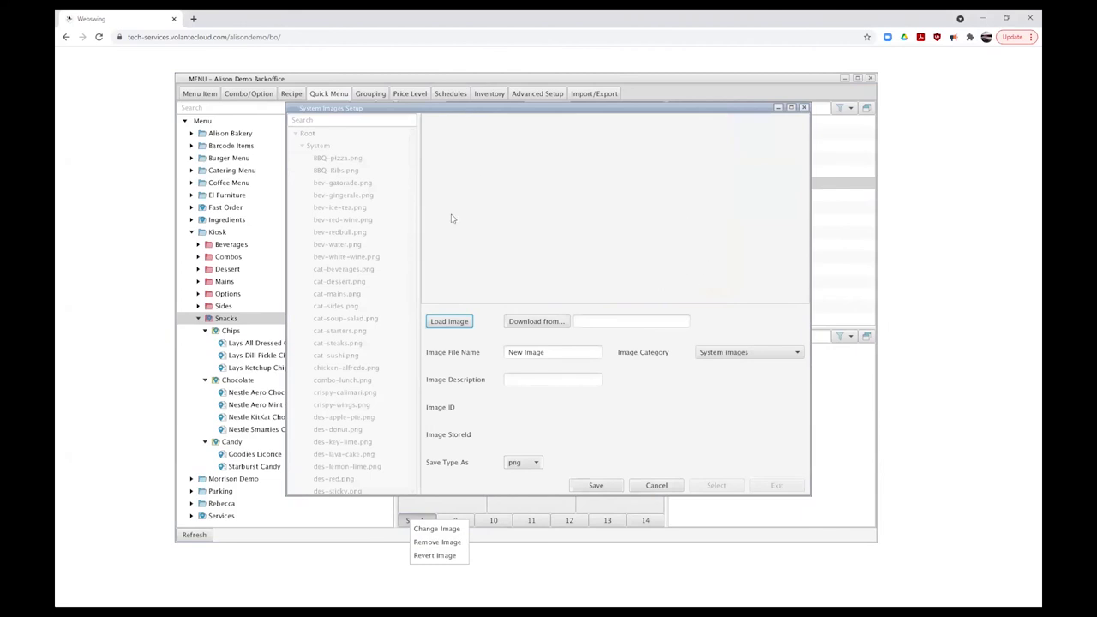
Upload category-snacks from the local Snacks picture folder, showing all file types, and load it into the new image item
click(449, 323)
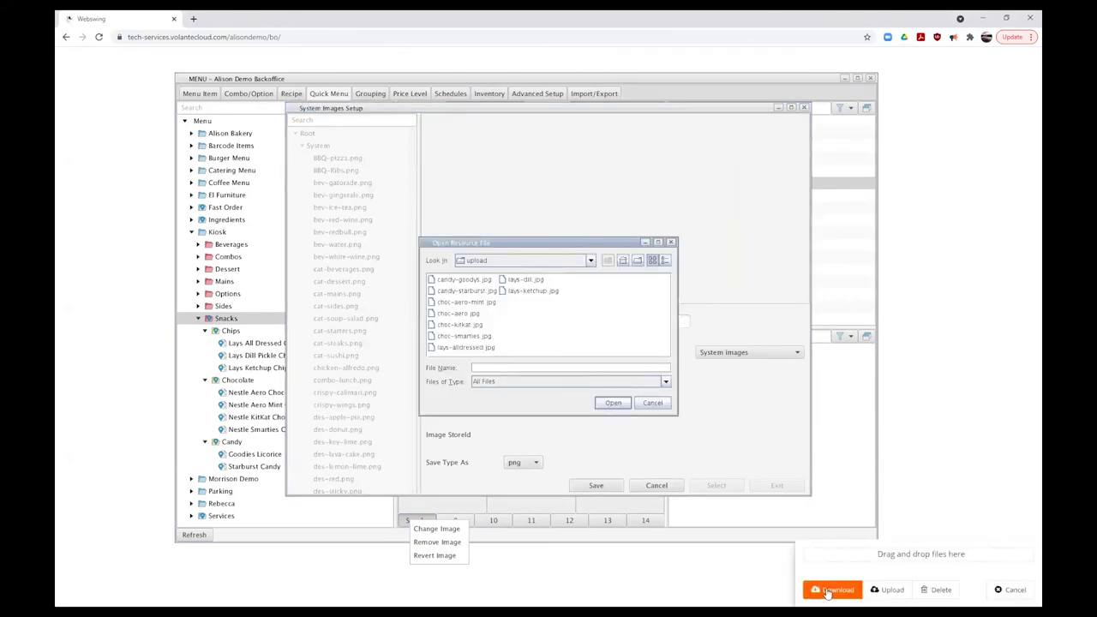
click(892, 591)
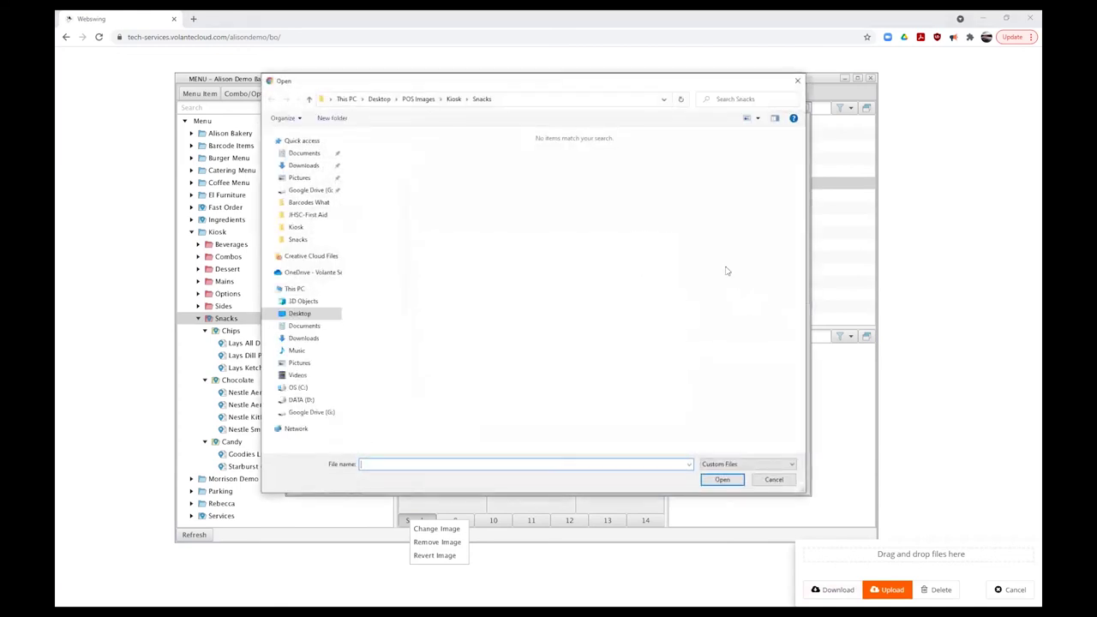
click(791, 464)
click(743, 481)
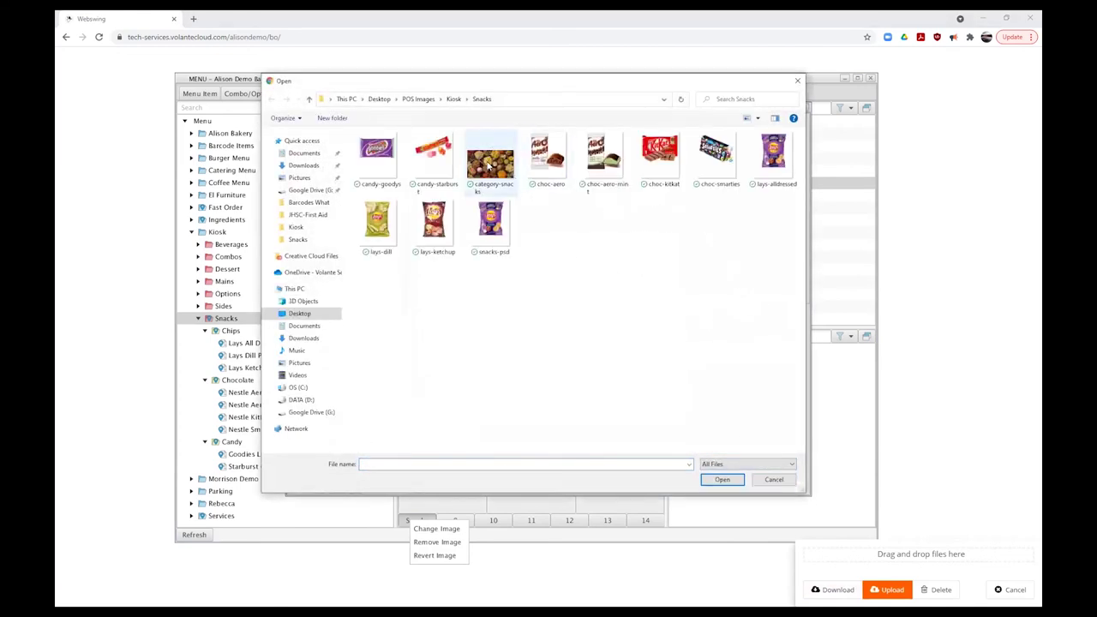
right_click(708, 264)
click(738, 278)
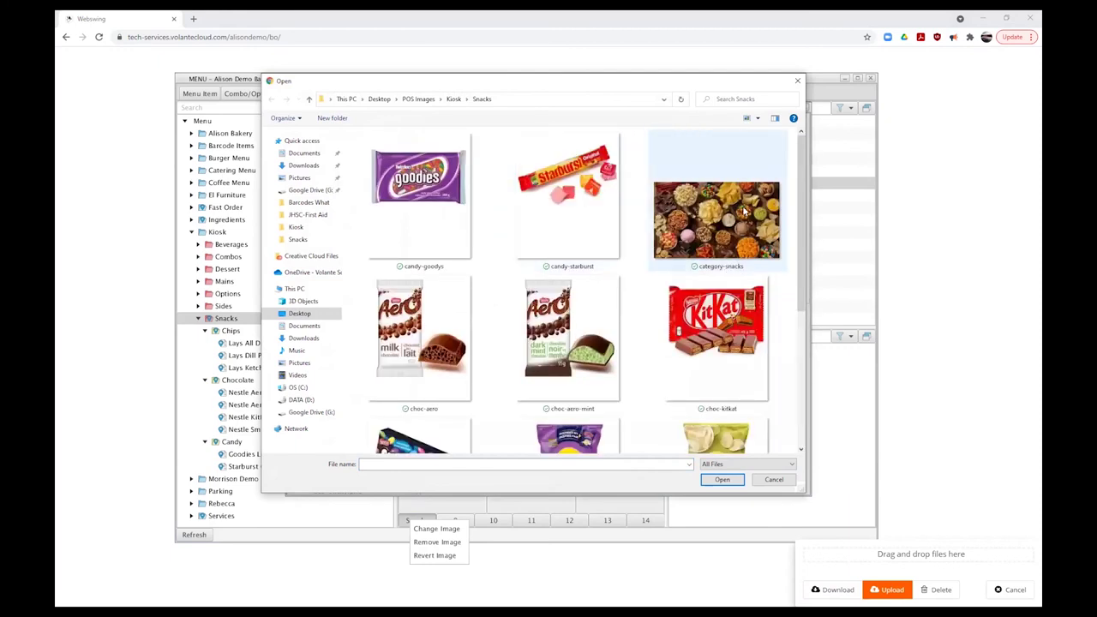
click(691, 224)
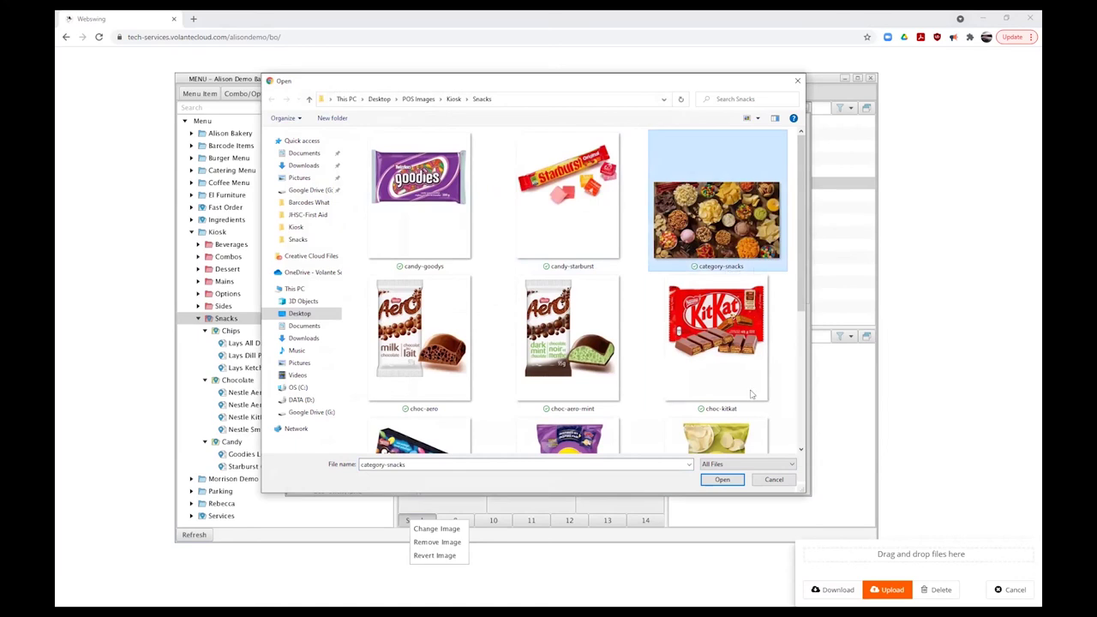
click(722, 479)
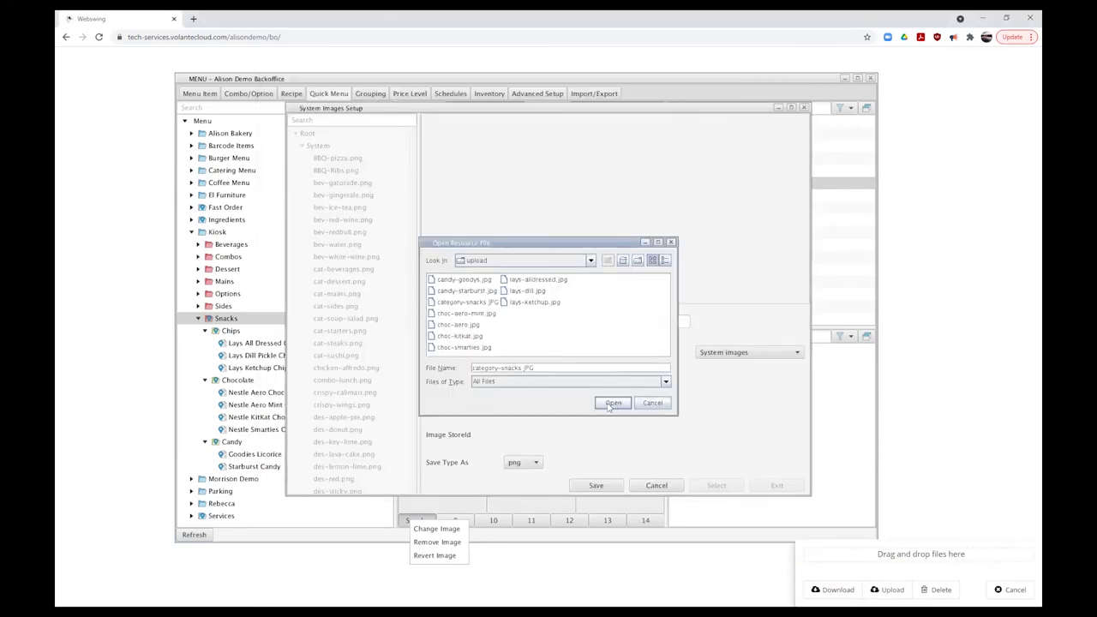
click(612, 403)
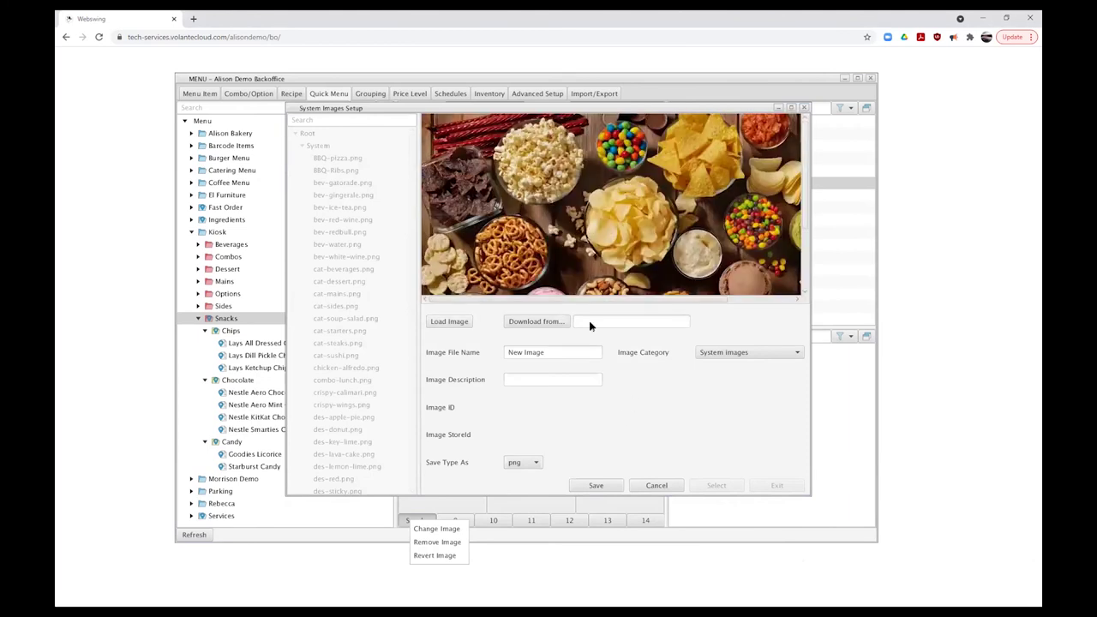
Name the new image "cat-snacks", save it and assign it to the Snacks screen
drag(558, 352, 480, 354)
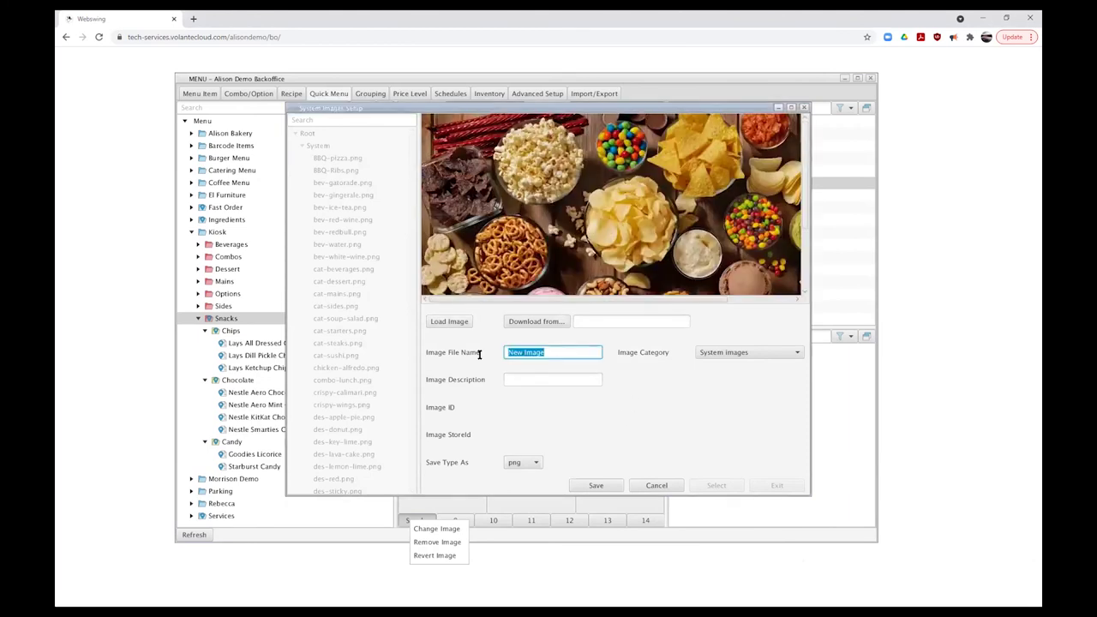
text(cat-snacks)
click(595, 486)
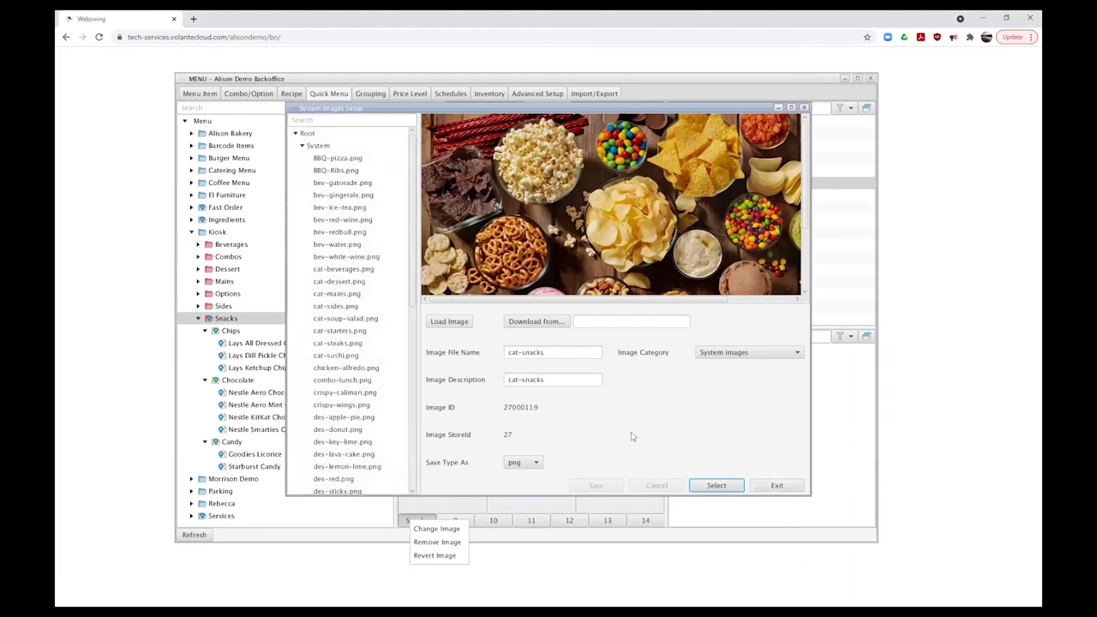
click(717, 486)
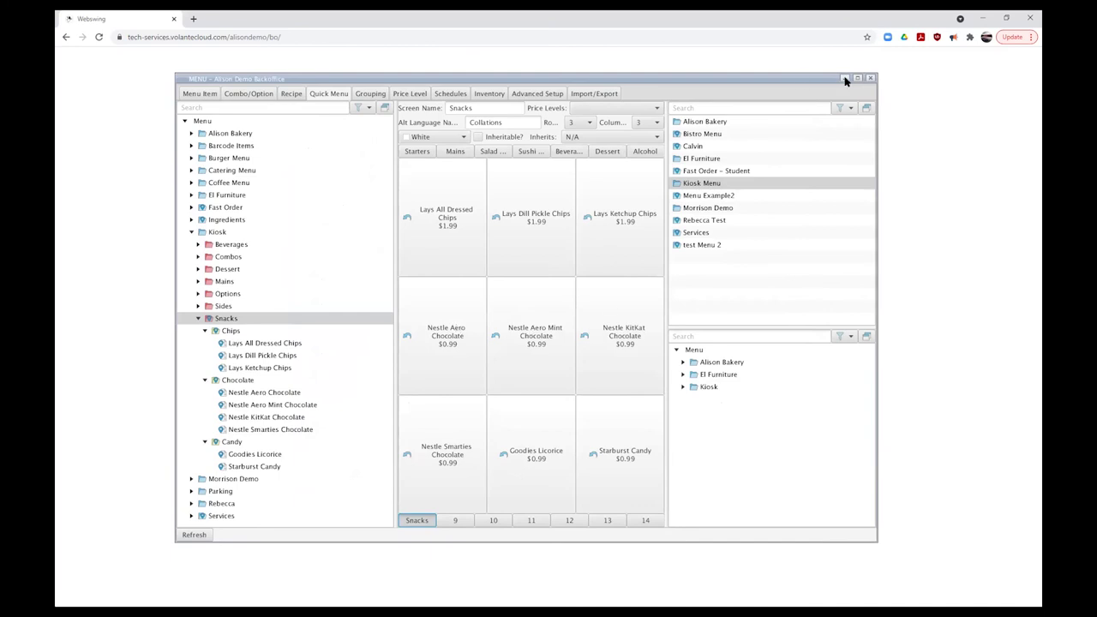
Close the menu editor and send the Menu Setup updates to all terminals through Data Synch
click(871, 78)
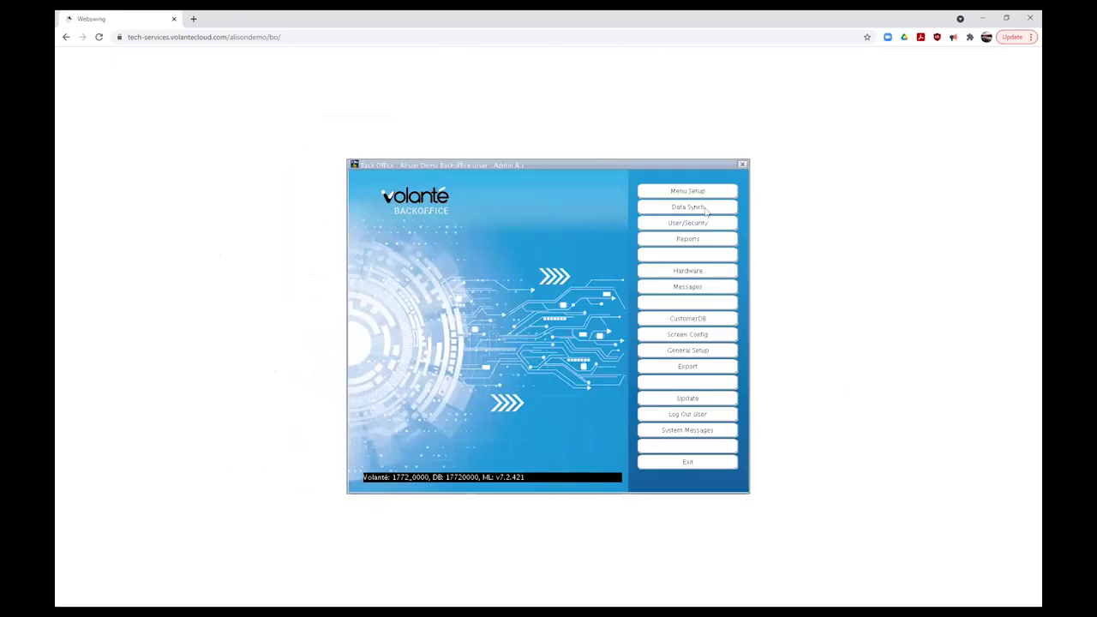
click(705, 210)
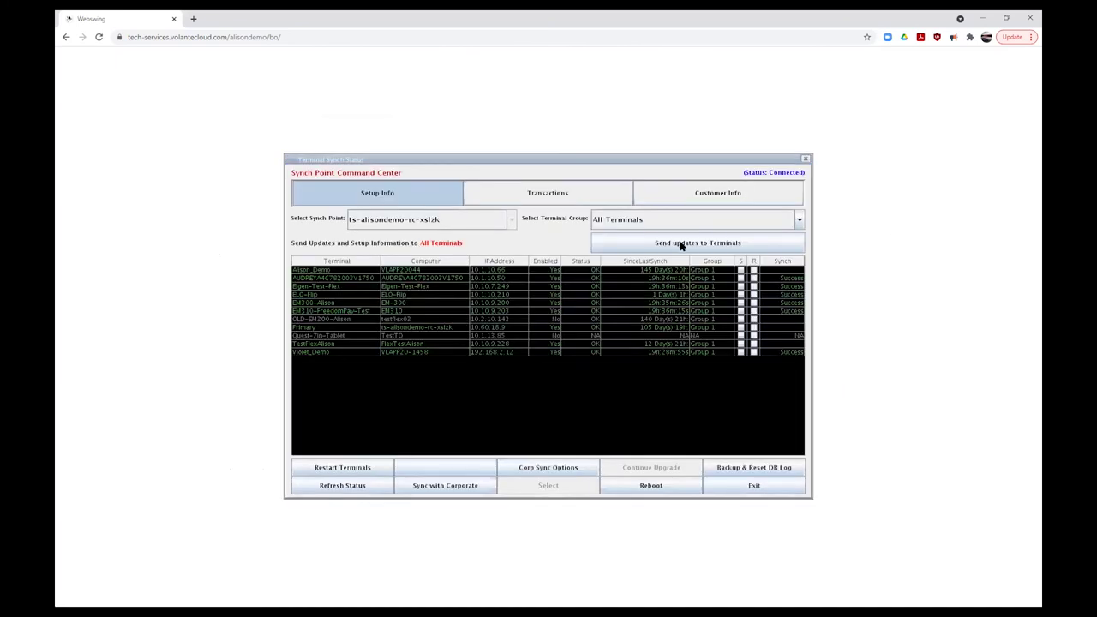
click(726, 247)
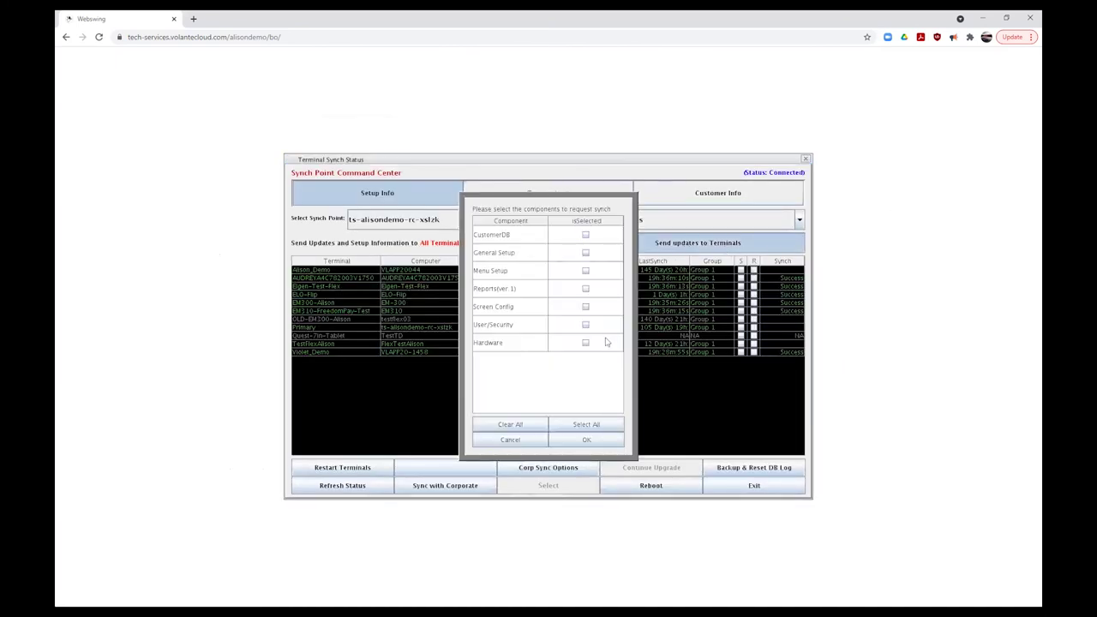
click(587, 271)
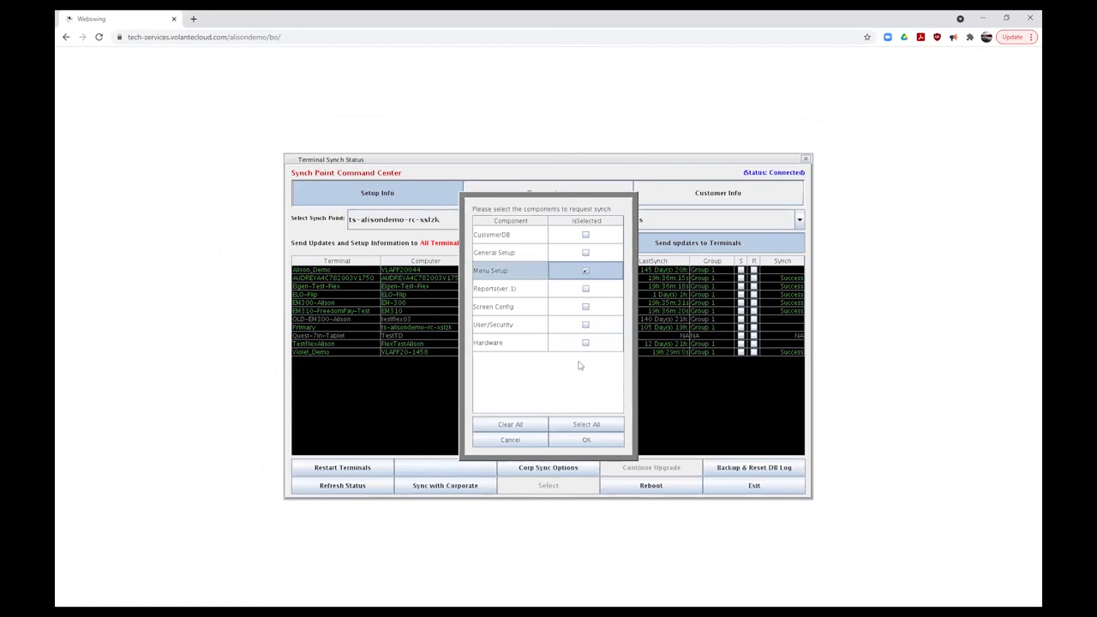
click(582, 441)
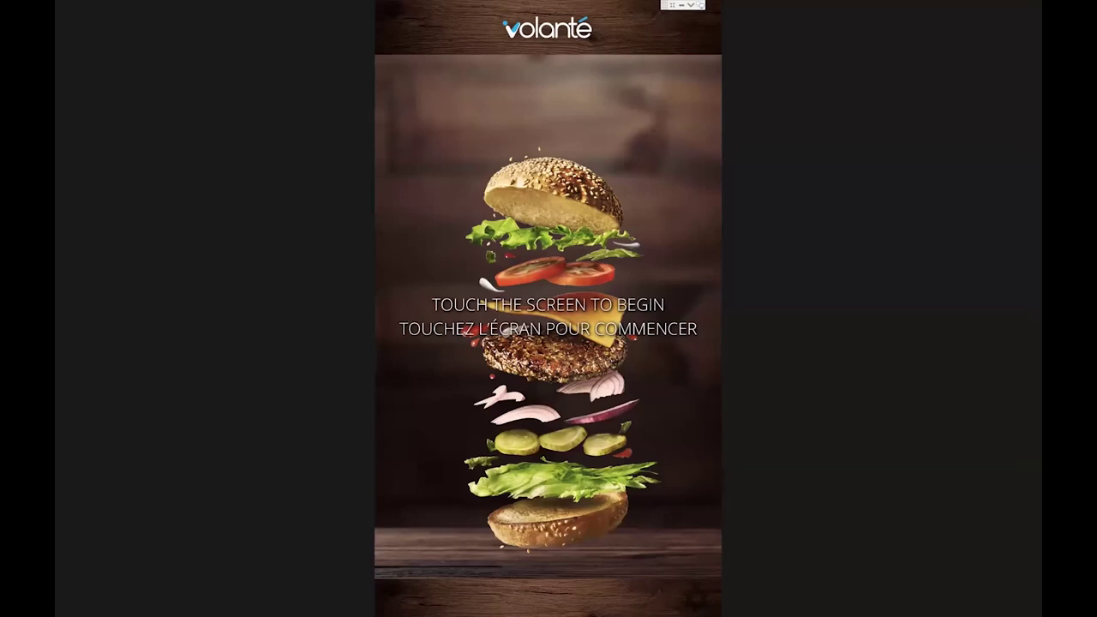
Start a dine-in order on the kiosk, view the Lays All Dressed Chips details and add the chips to the order
click(792, 248)
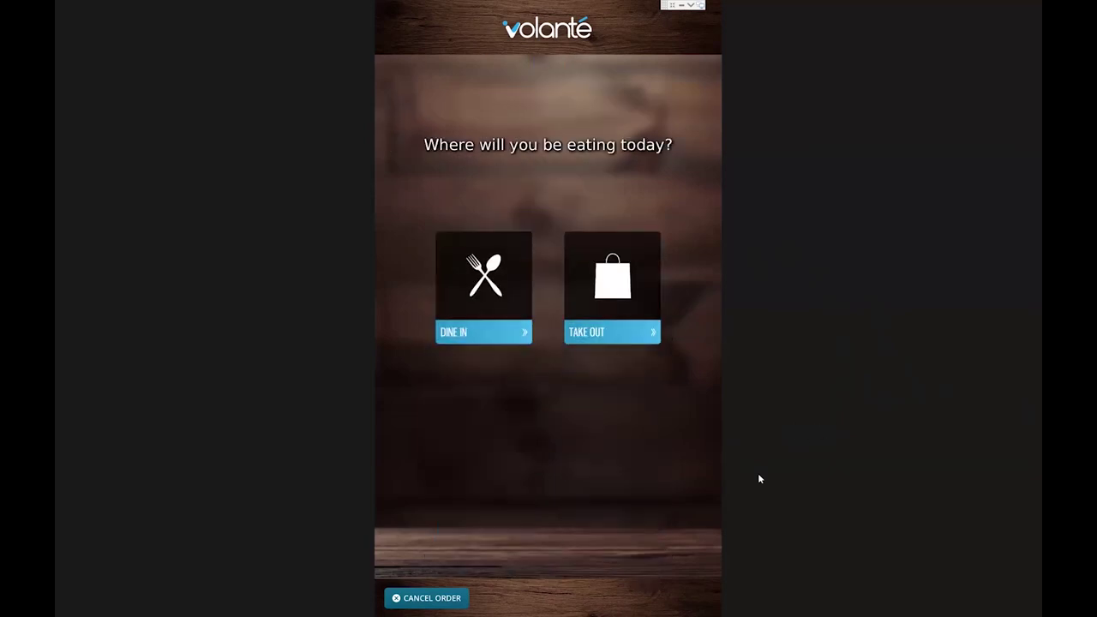
click(483, 332)
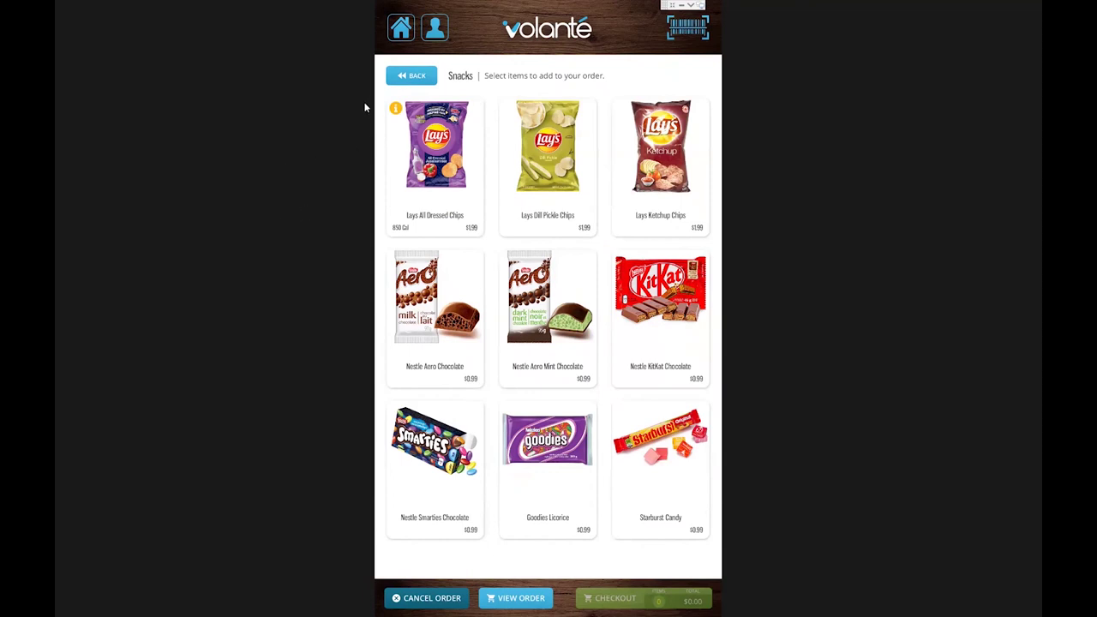
click(395, 108)
click(435, 150)
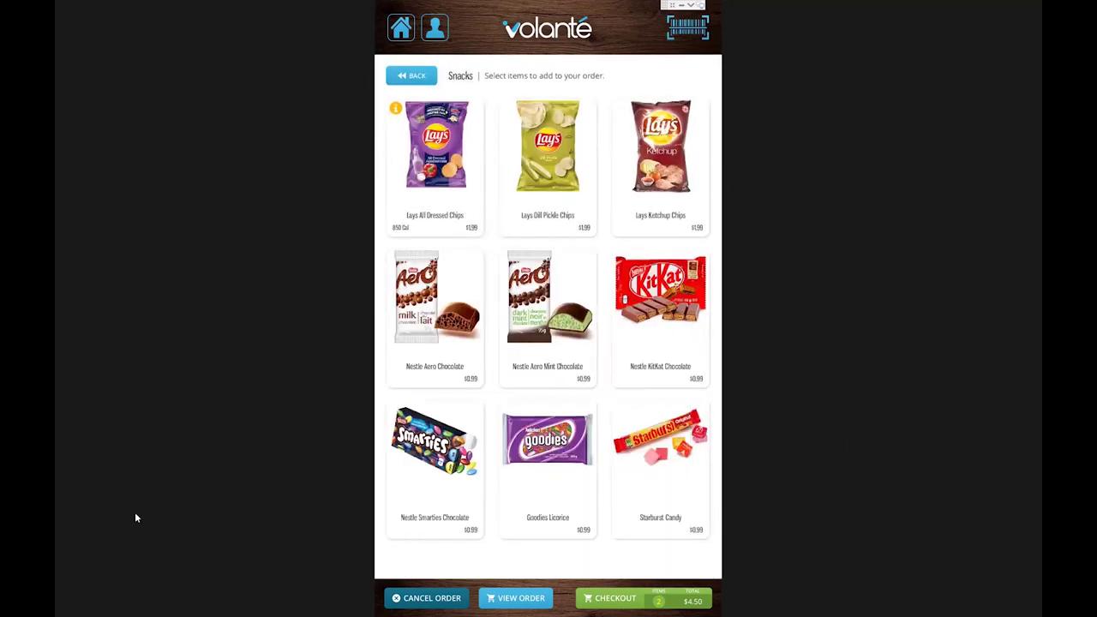
Review the kiosk order and pay for it on account
click(515, 598)
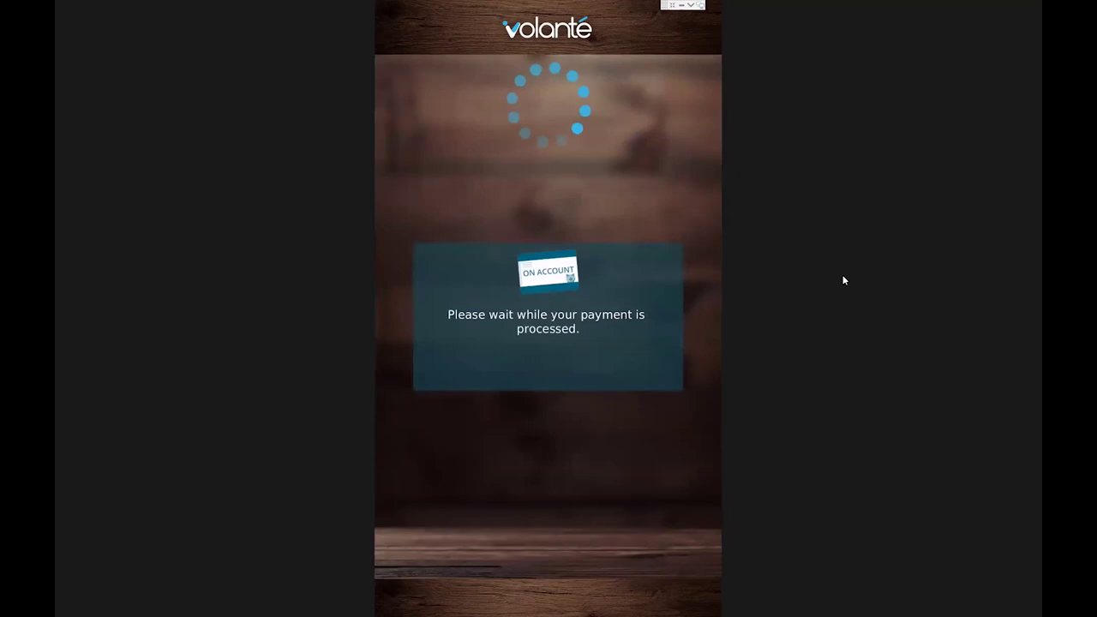
key(Return)
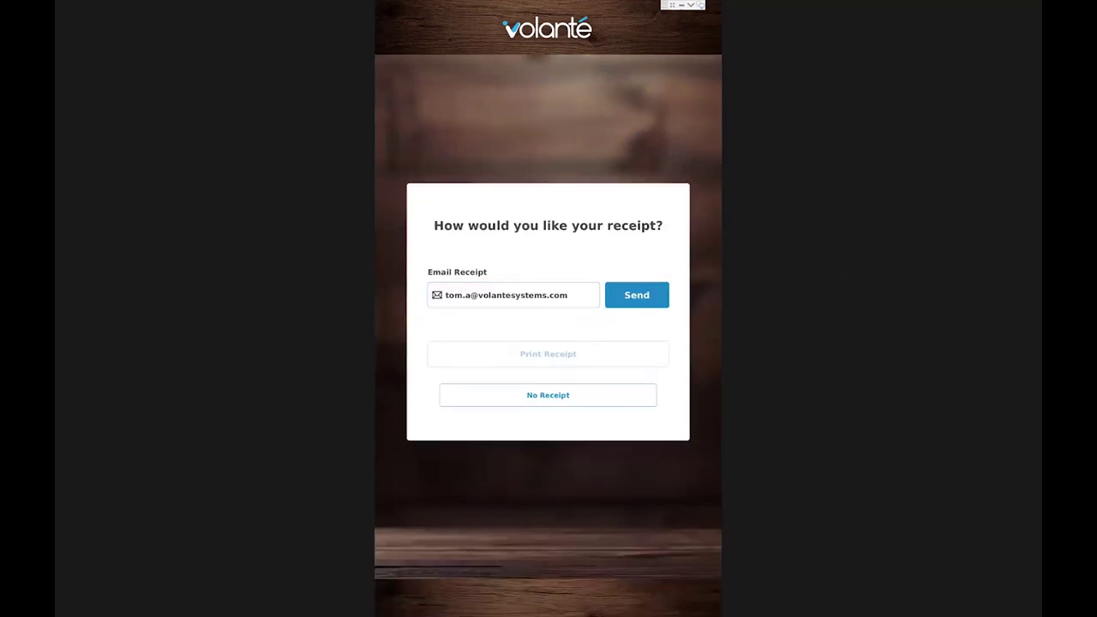